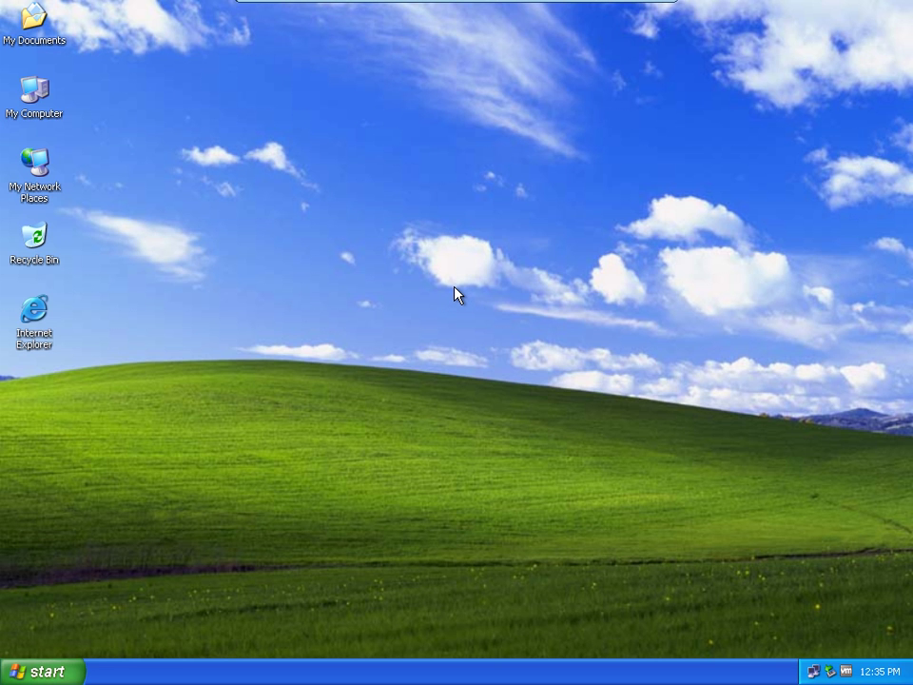
# Check the drives and the Local Disk (C:) details in My Computer, and close the window.
pyautogui.doubleClick(32, 109)
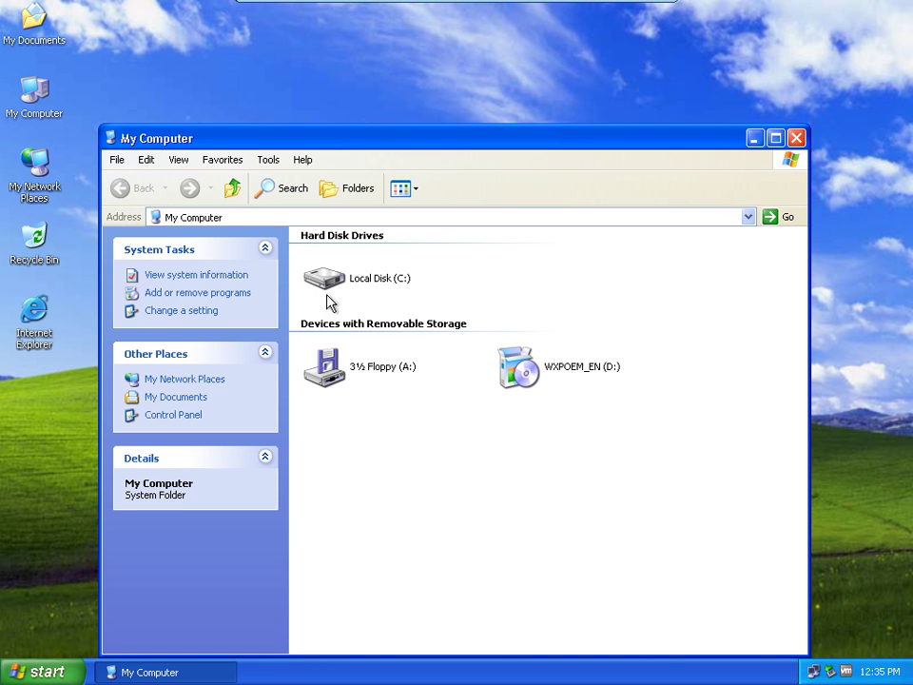
pyautogui.click(381, 277)
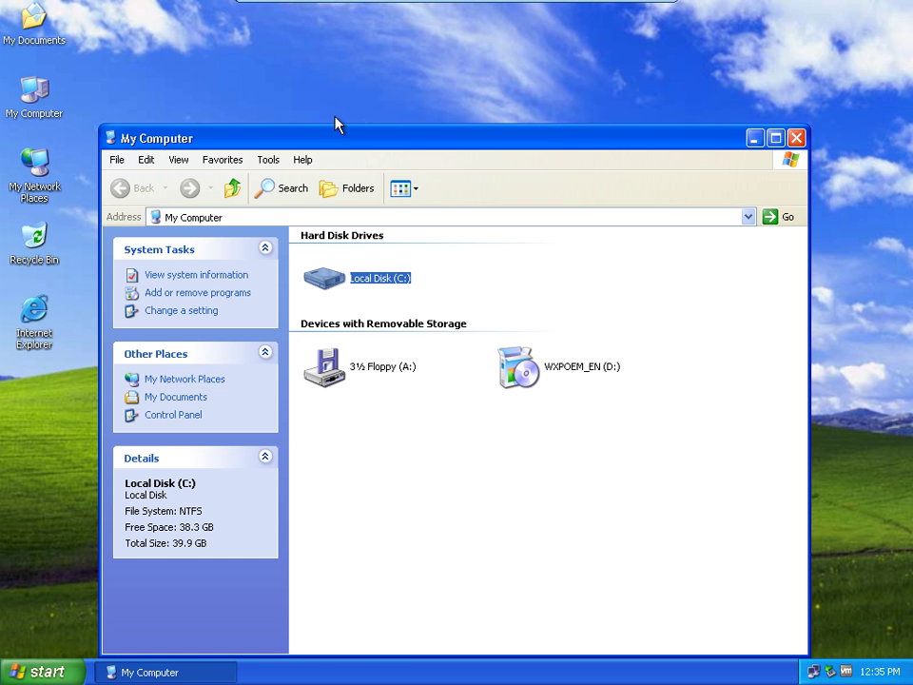
pyautogui.click(796, 139)
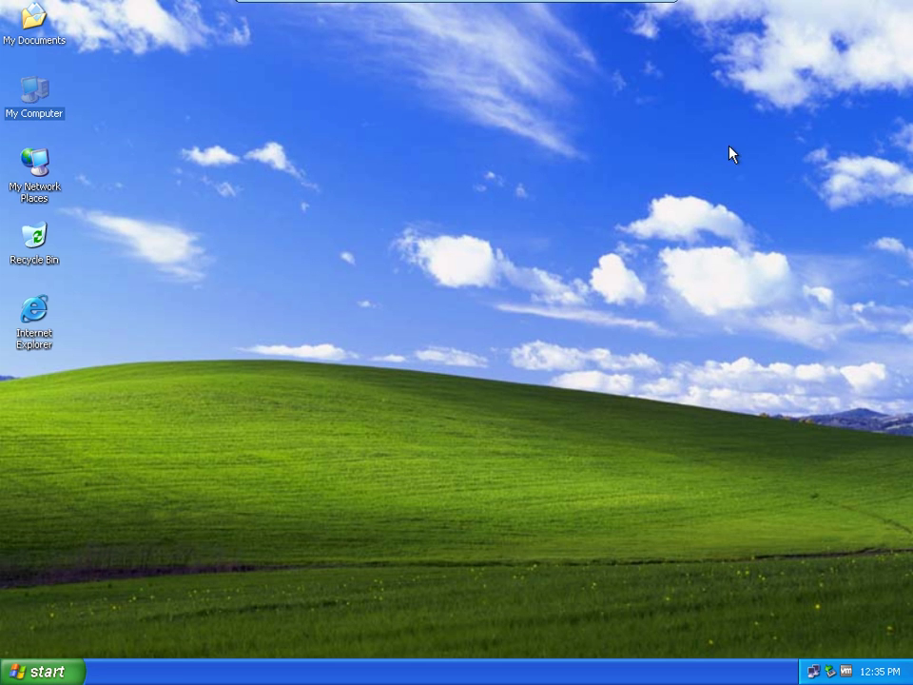
# Open Computer Management for this computer in a maximized window and show Disk Management.
pyautogui.rightClick(35, 113)
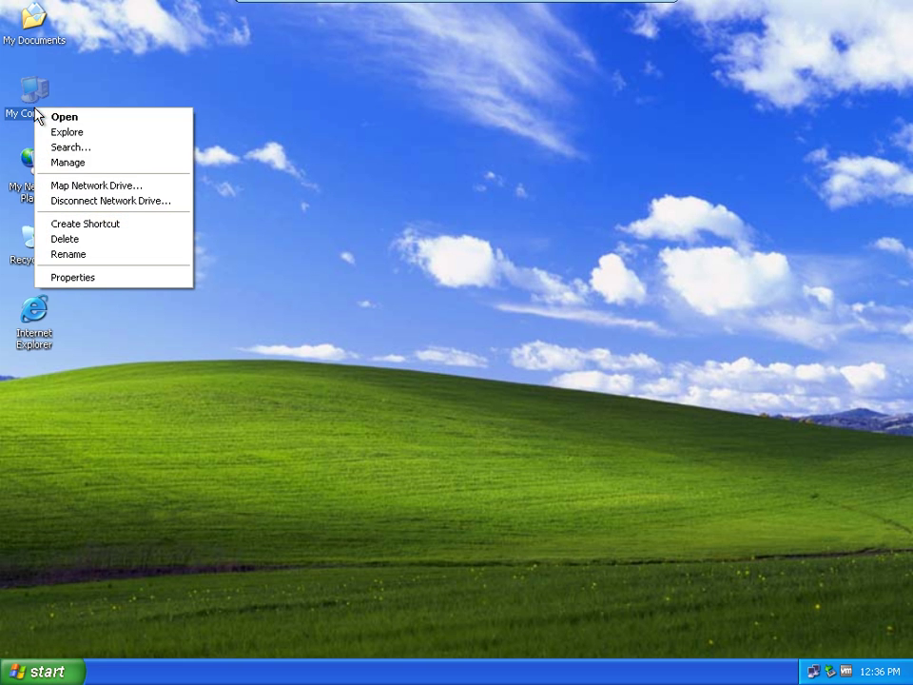
pyautogui.click(67, 163)
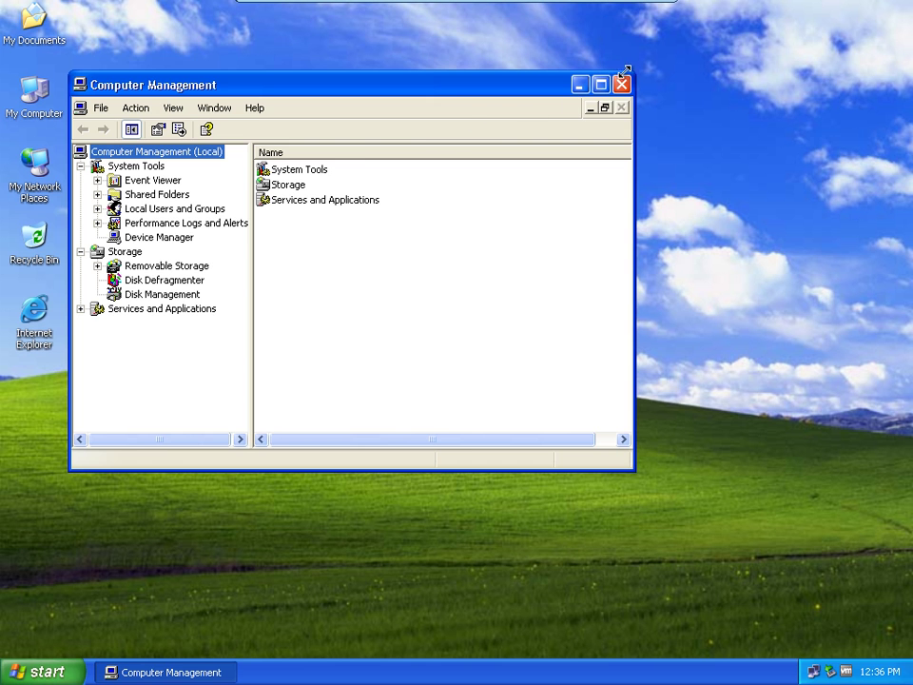
pyautogui.click(600, 85)
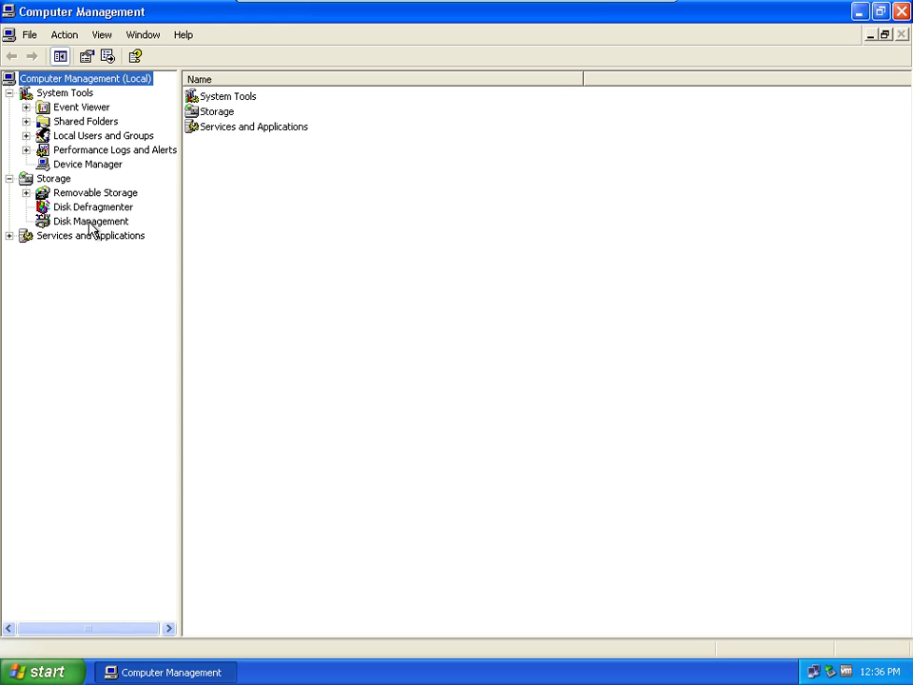
pyautogui.click(92, 223)
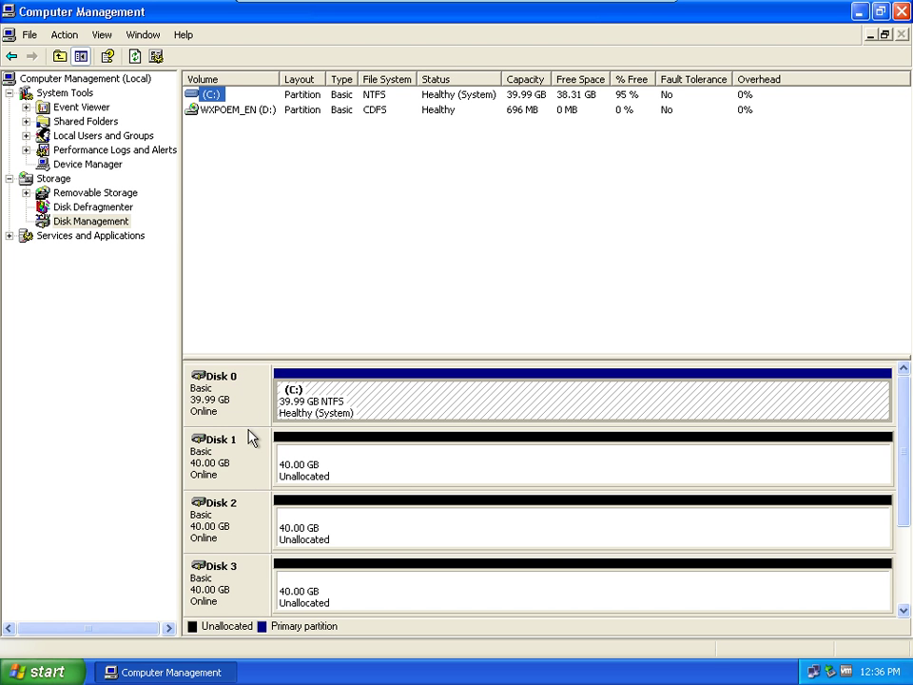
# Examine Disk 0, Disk 1 and Disk 3 and their allocation in Disk Management.
pyautogui.click(229, 393)
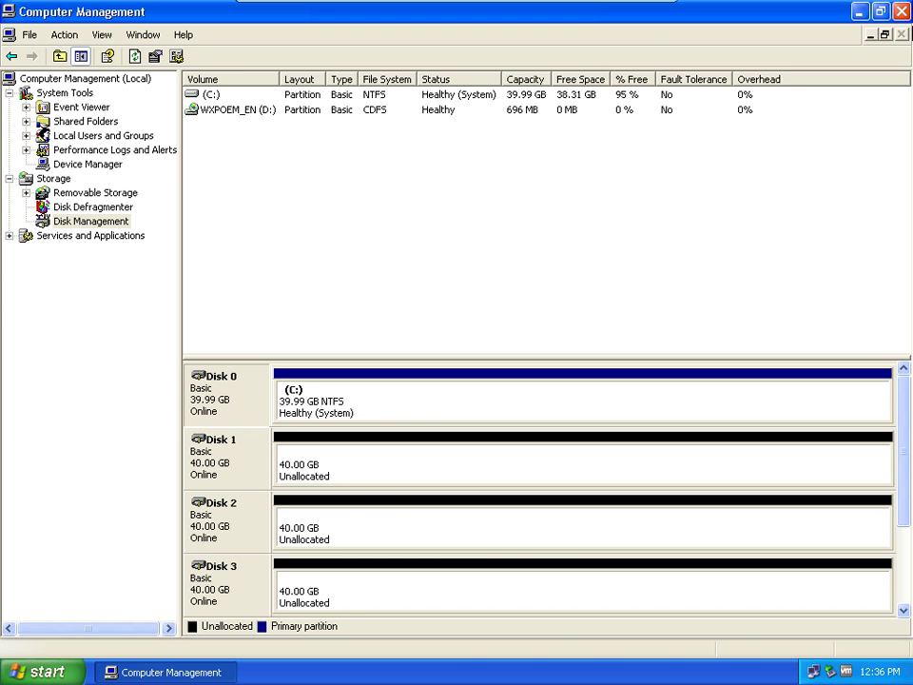
pyautogui.click(629, 12)
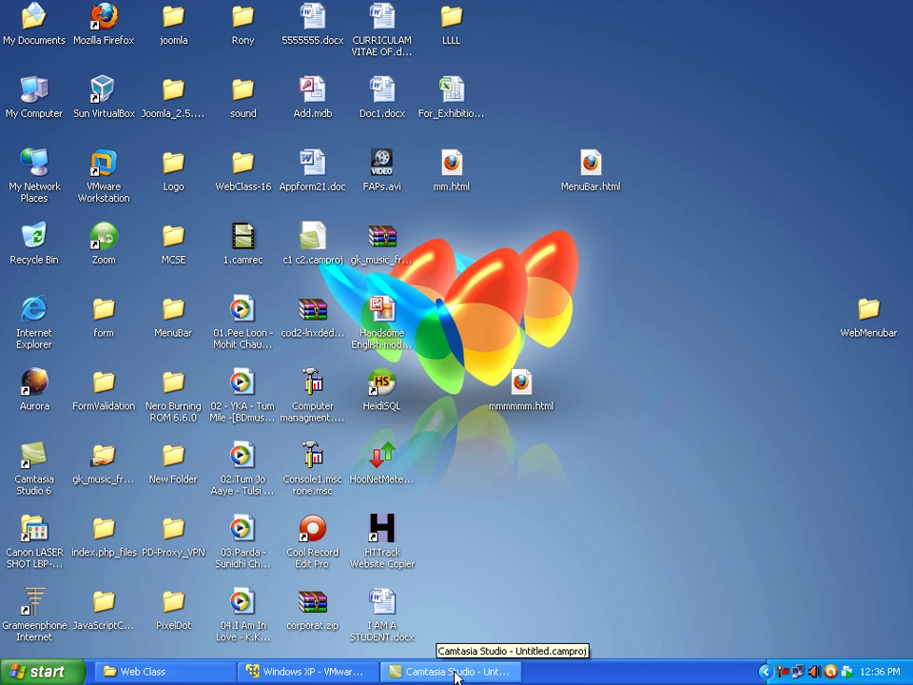
pyautogui.click(342, 673)
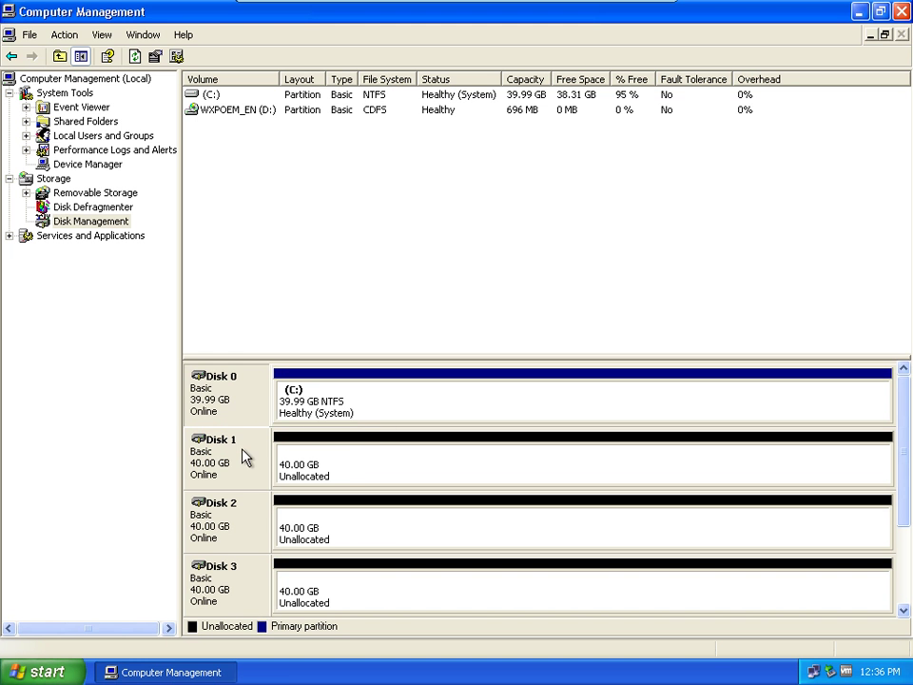
pyautogui.click(240, 584)
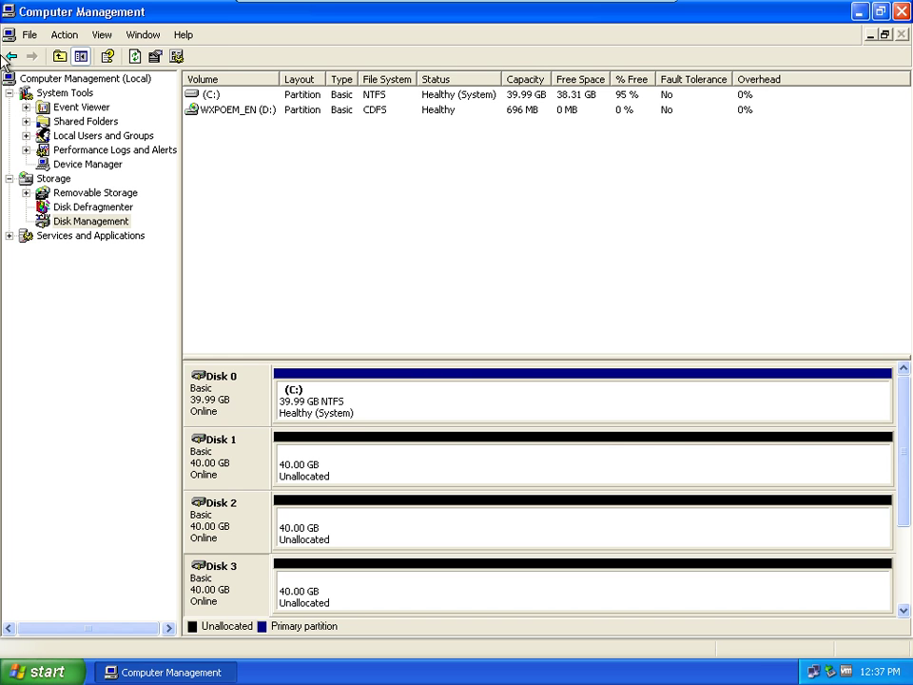
pyautogui.moveTo(92, 2)
pyautogui.click(406, 455)
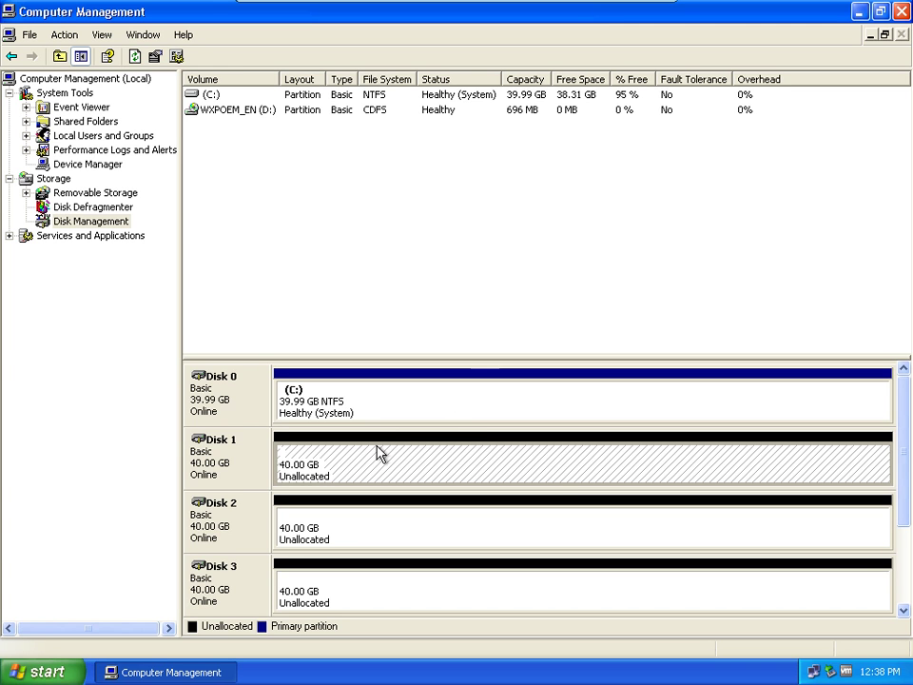
pyautogui.click(221, 463)
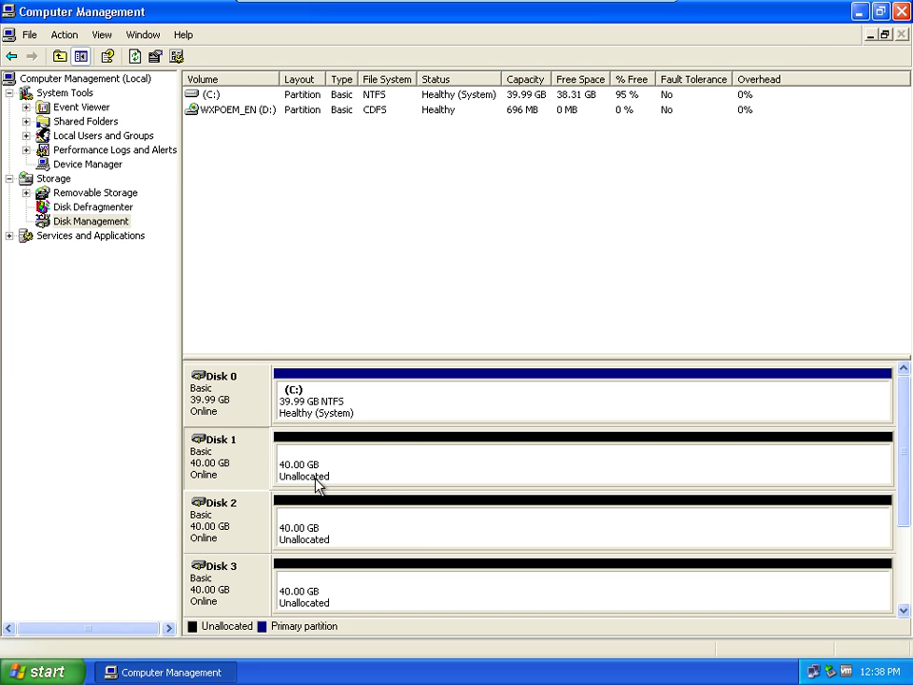
# Start a new partition on Disk 1's unallocated space and choose Primary partition as its type.
pyautogui.click(416, 465)
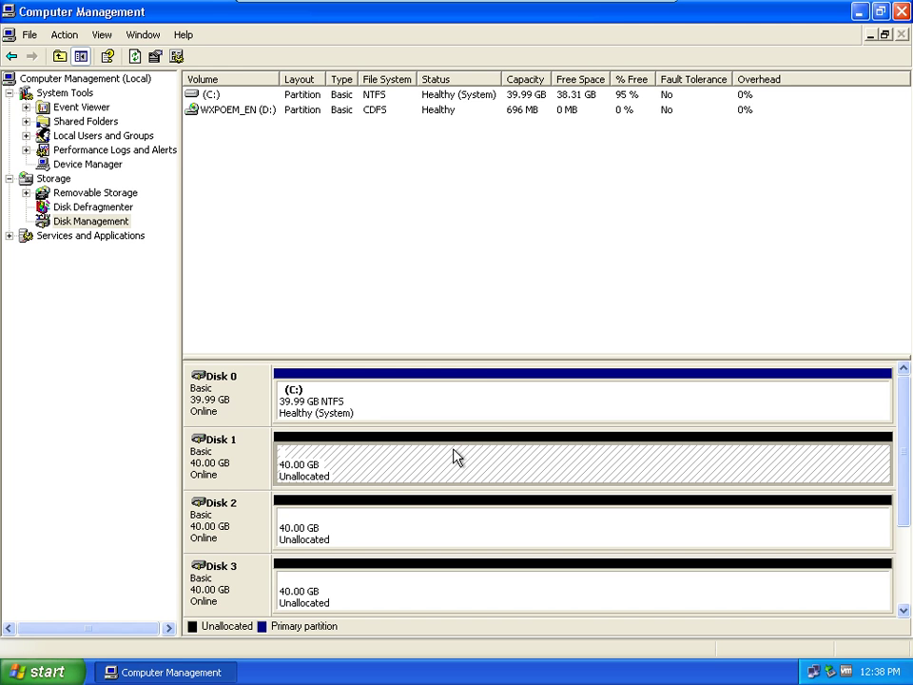
pyautogui.rightClick(401, 469)
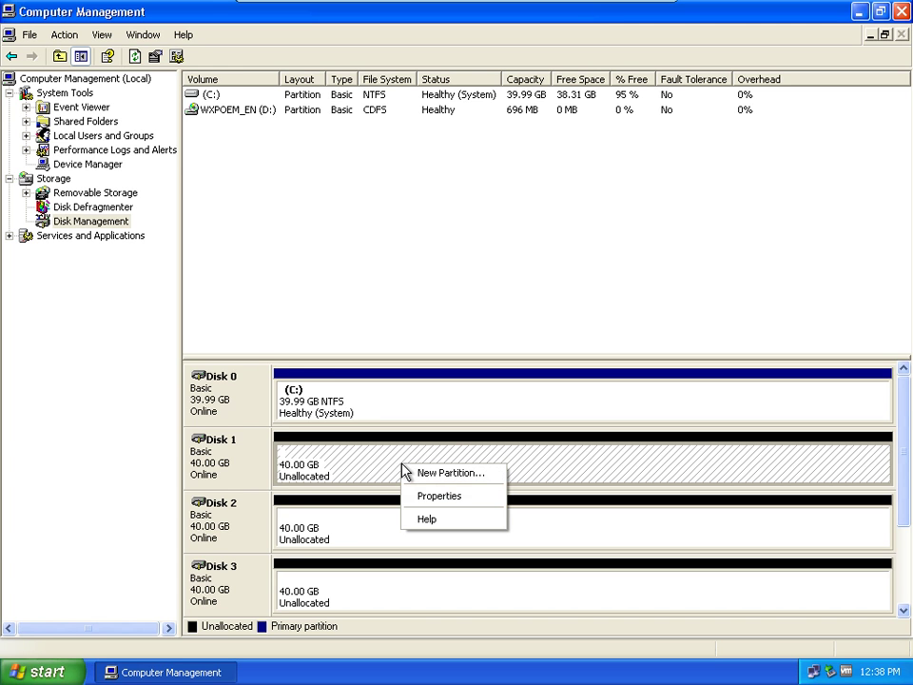
pyautogui.click(449, 478)
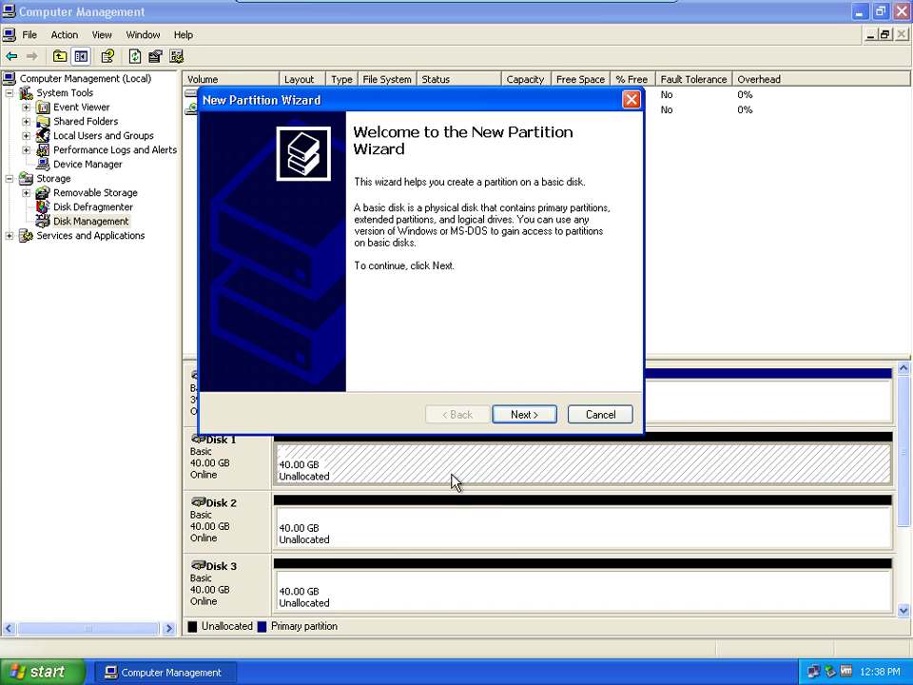
pyautogui.click(546, 422)
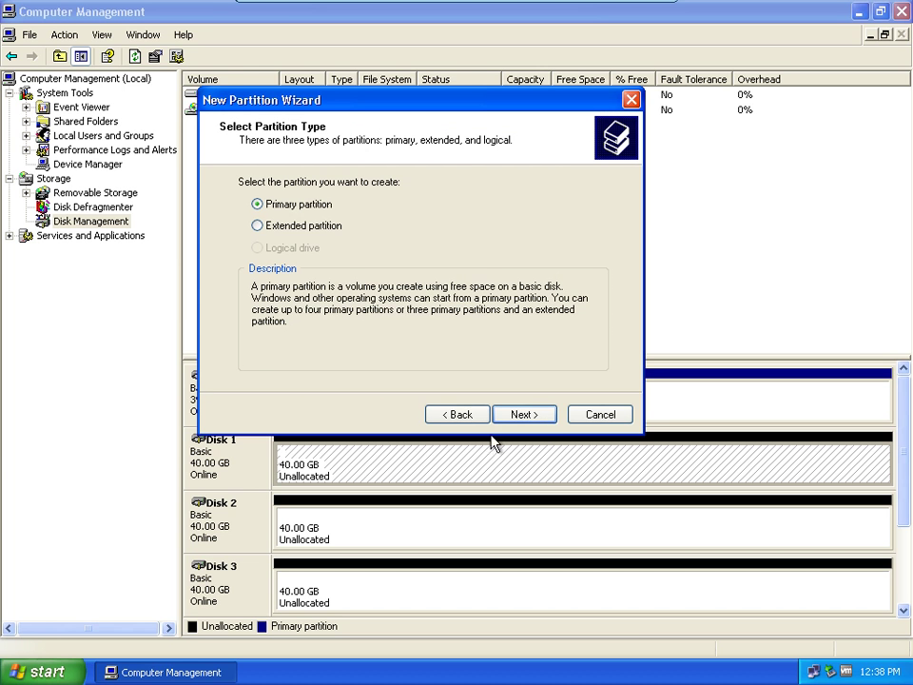
pyautogui.click(300, 228)
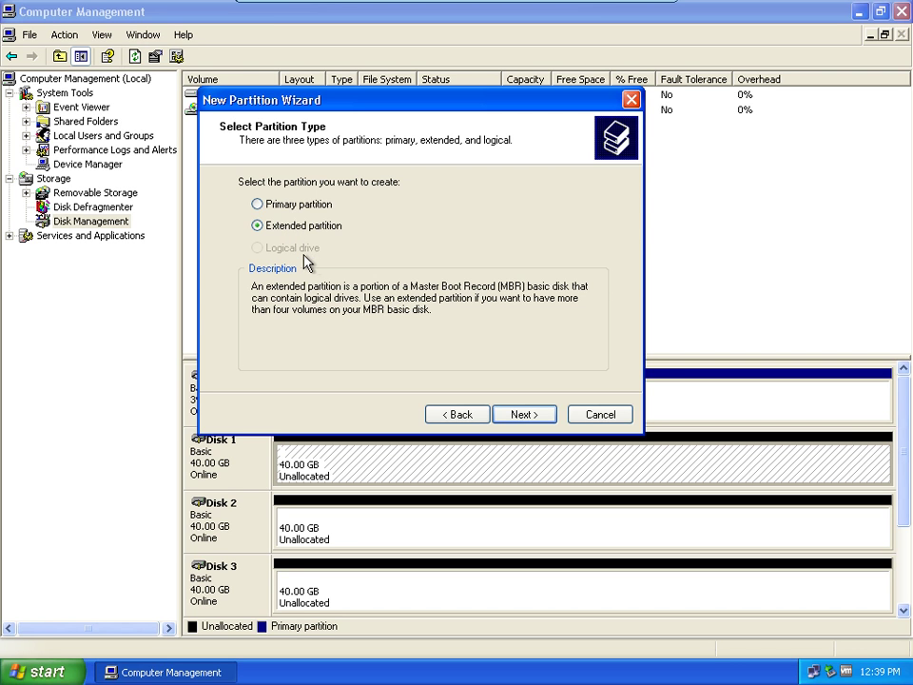
pyautogui.click(302, 208)
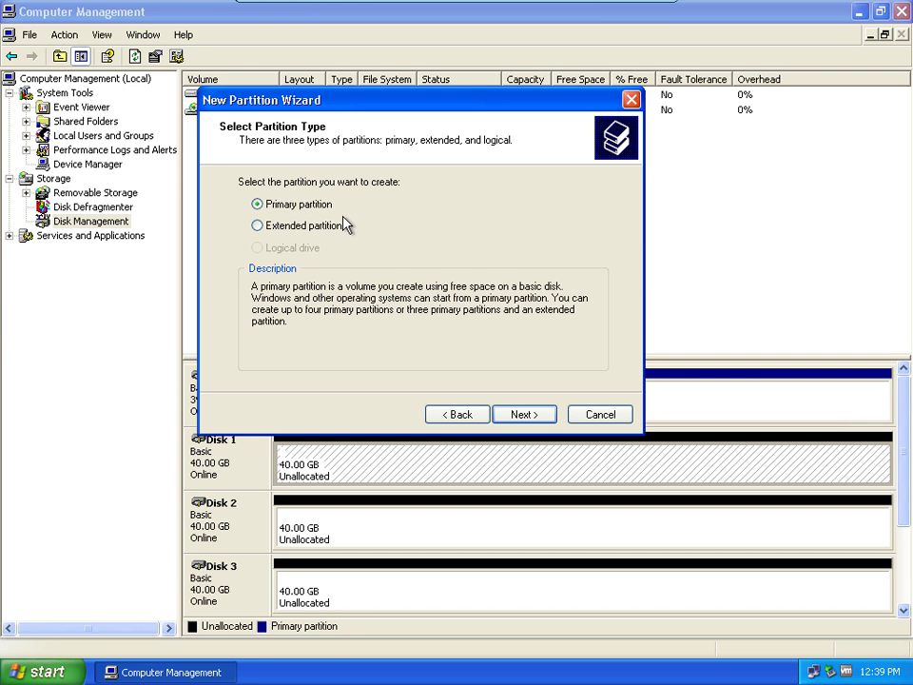
pyautogui.click(523, 415)
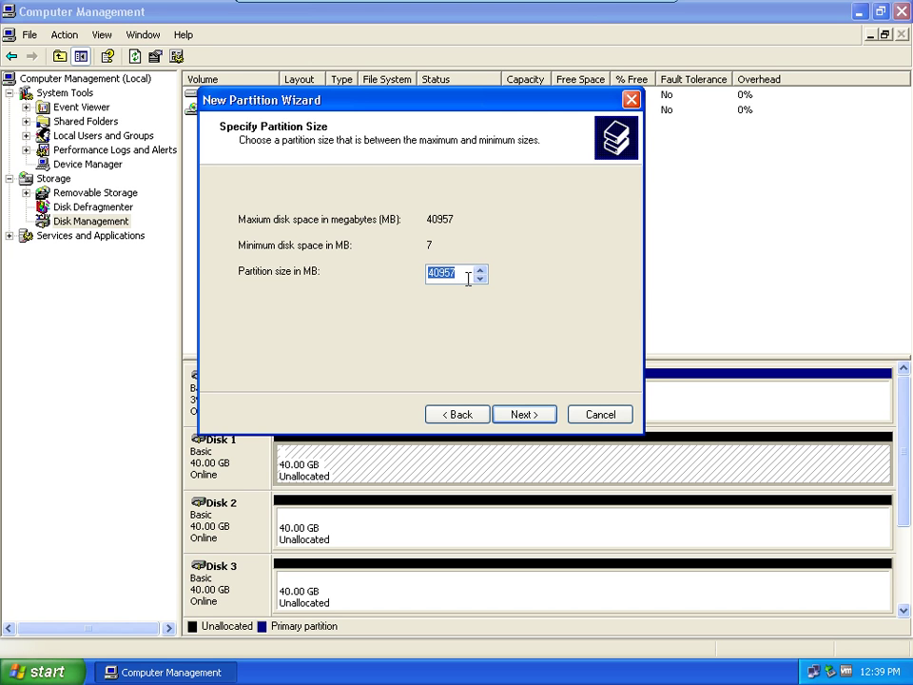
# Open WordPad and enter "8bit=1Byte" as the first line of the document.
pyautogui.click(43, 672)
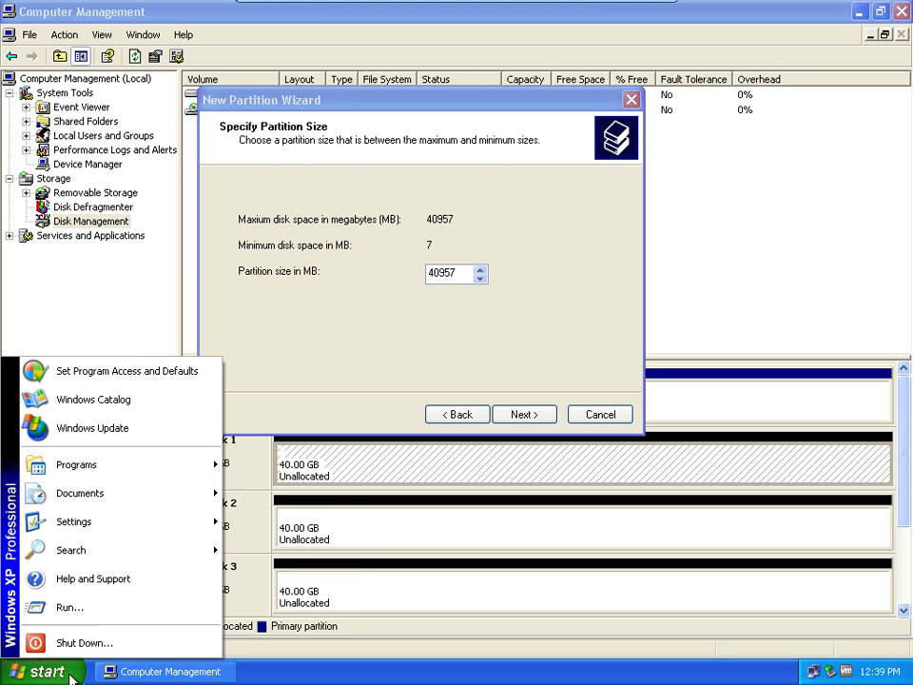
pyautogui.moveTo(154, 462)
pyautogui.moveTo(261, 464)
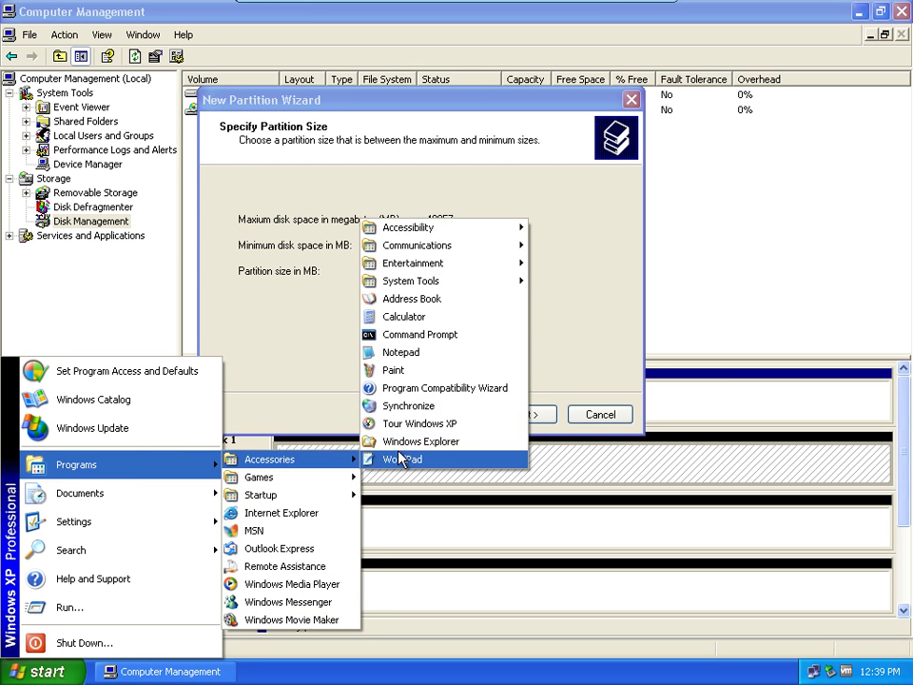
pyautogui.click(392, 460)
pyautogui.write('1')
pyautogui.press('BackSpace')
pyautogui.write('8b')
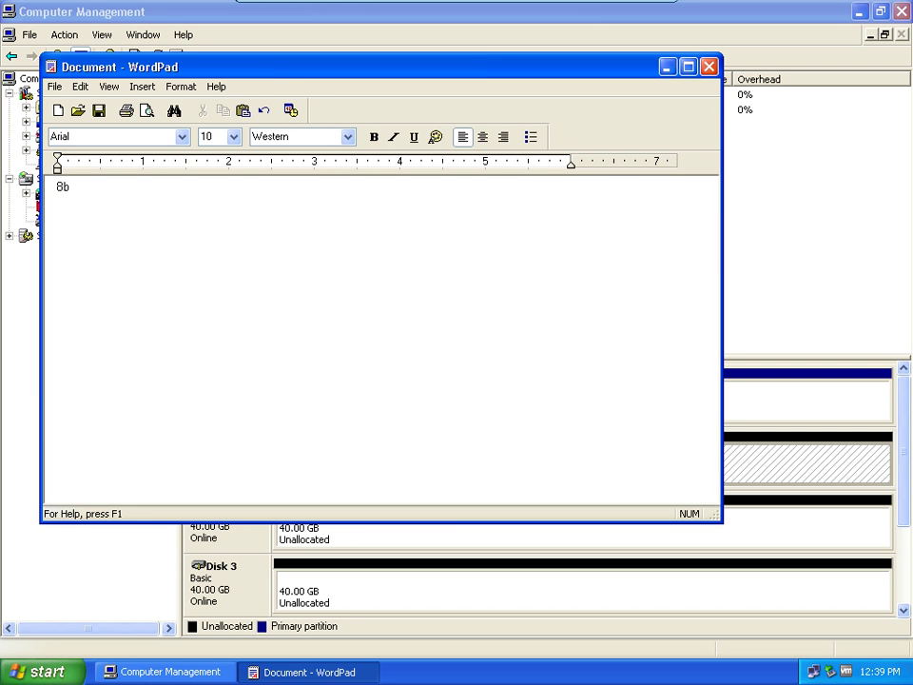
pyautogui.write('it')
pyautogui.write('=1')
pyautogui.write('Byte ')
# Add the line "1024 Byte=1Kilo Byte" to the WordPad notes.
pyautogui.write('1024')
pyautogui.write(' B')
pyautogui.write('yt')
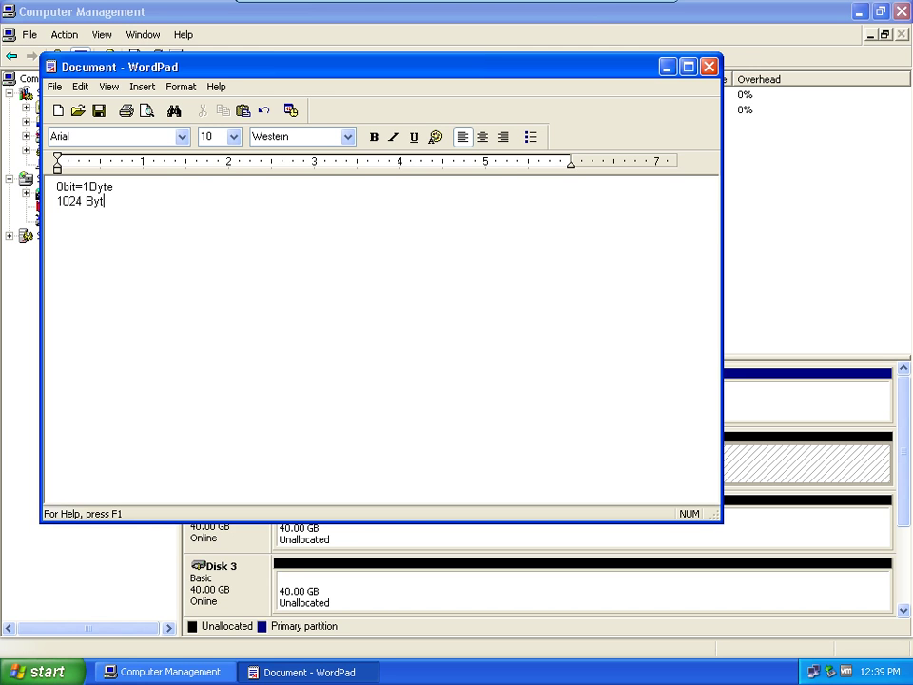
pyautogui.write('e=')
pyautogui.write('1')
pyautogui.write('Kilo')
pyautogui.write(' Byte ')
# Add the lines "1024 kilobyte=1Mega Byte" and "1024 Mega Byte=1Giga Byte" to the notes.
pyautogui.write('100')
pyautogui.press('BackSpace')
pyautogui.write('24')
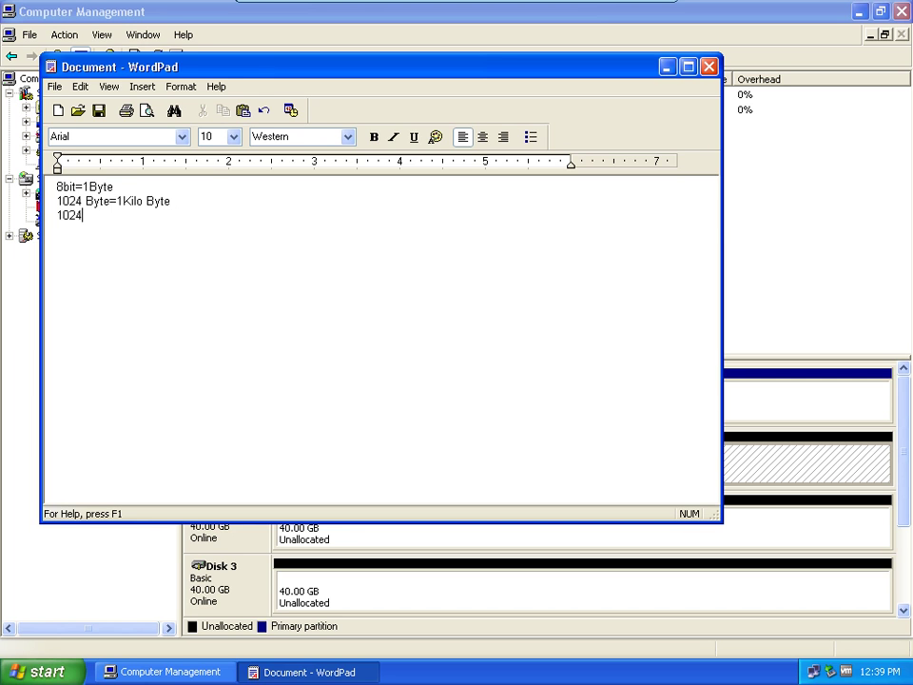
pyautogui.write(' kilobyte=1Mega Byte')
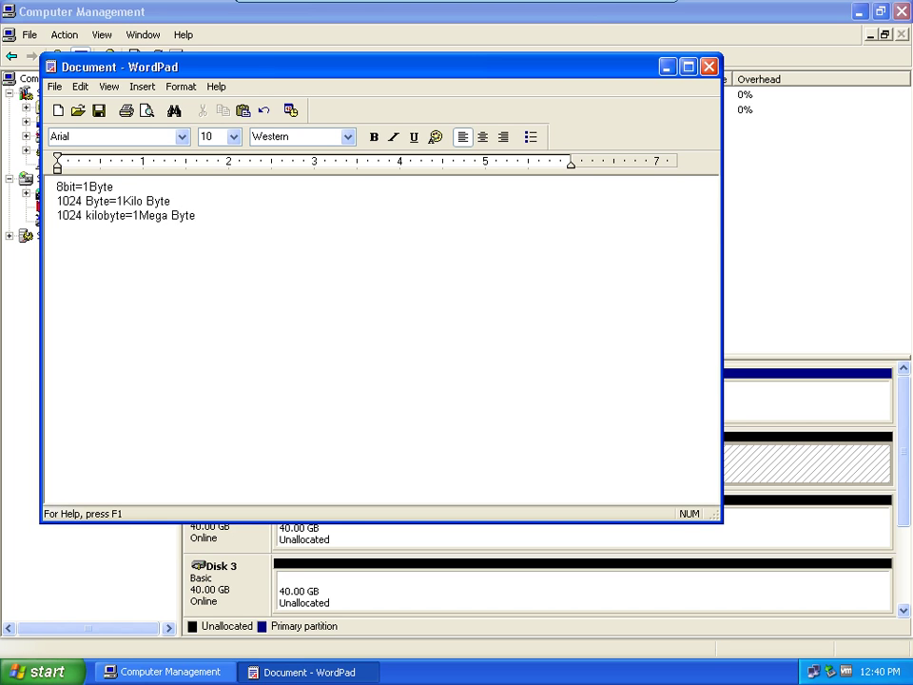
pyautogui.press('Return')
pyautogui.write('1024 Mega Byte=1Giga')
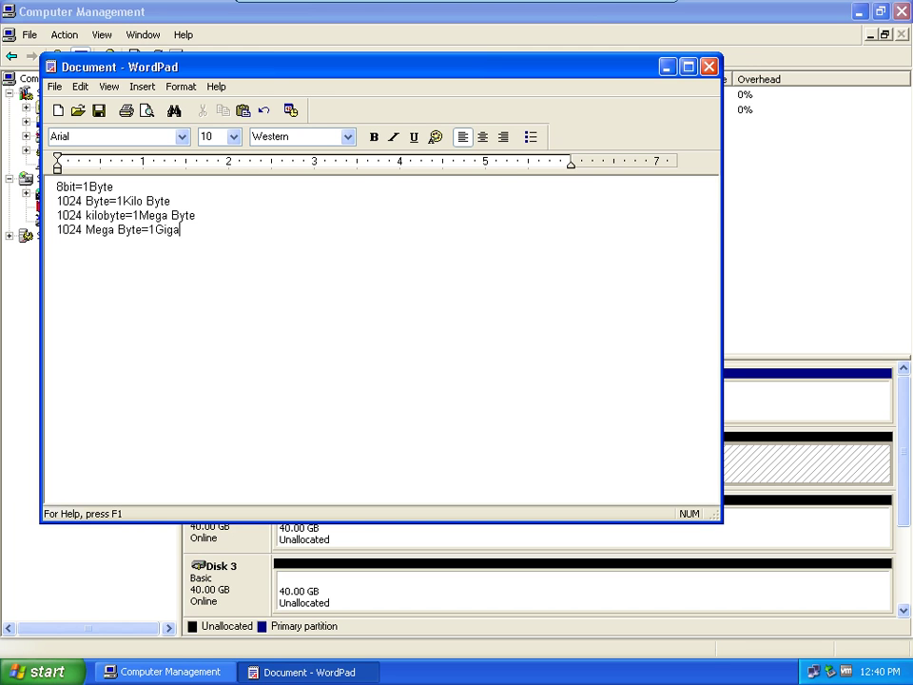
pyautogui.write(' Byte ')
# Add the last line "1024 Giga Byte=1Tera Byte" to the notes.
pyautogui.write('1024')
pyautogui.write(' Gi')
pyautogui.write('ga')
pyautogui.write(' Byte=')
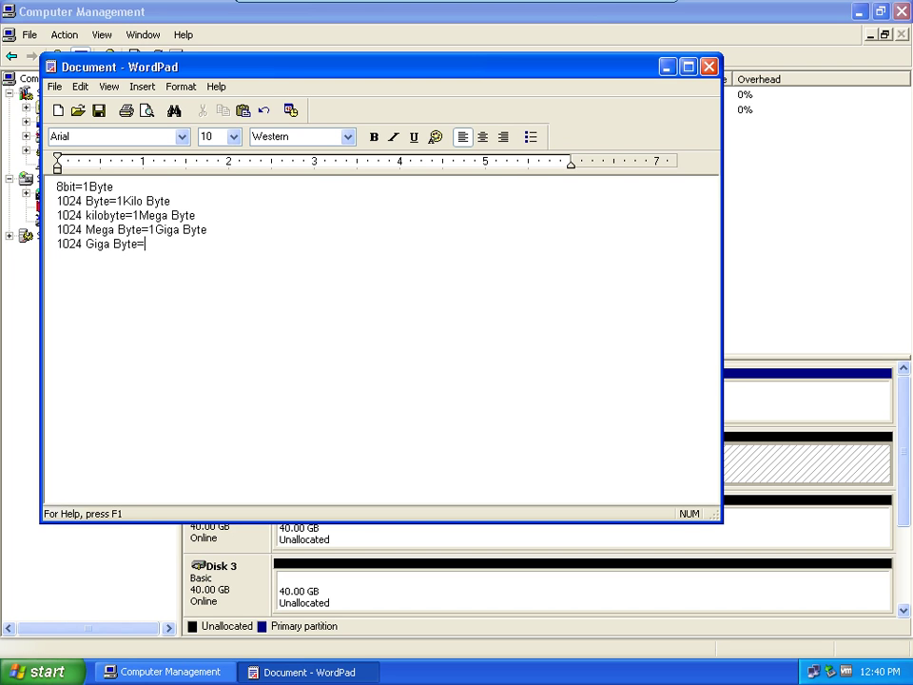
pyautogui.write('1Tera Byte')
# Compare the partition size in the New Partition Wizard with the unit conversions in the WordPad notes.
pyautogui.hotkey('ctrl', 'a')
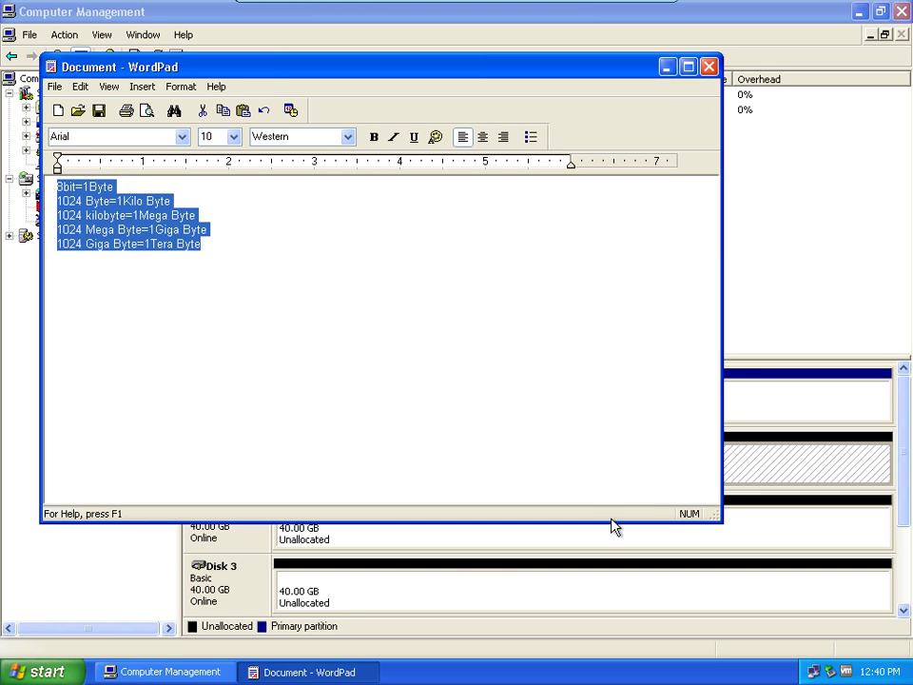
pyautogui.click(605, 546)
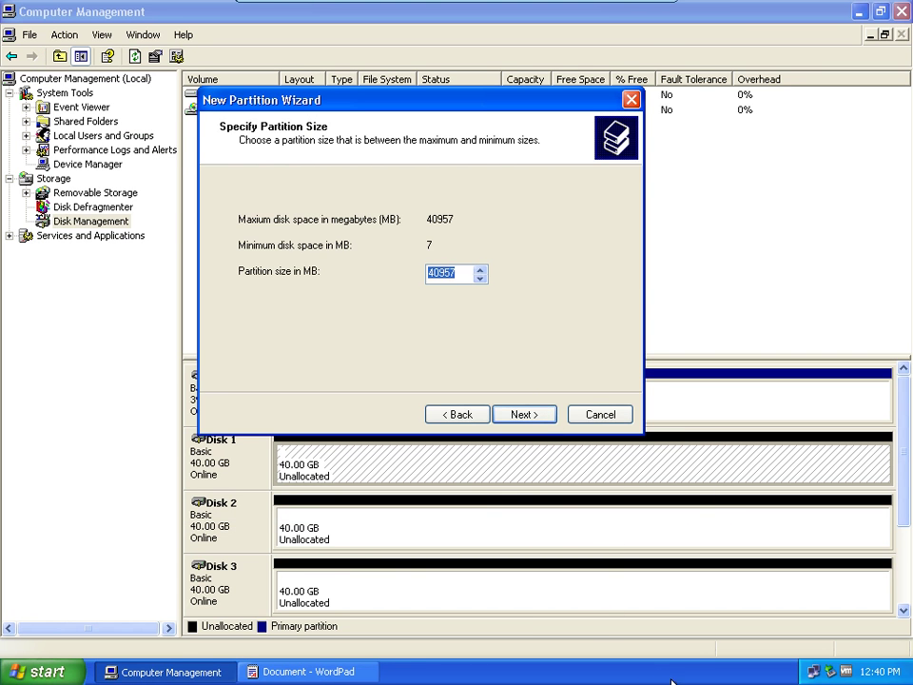
pyautogui.click(309, 672)
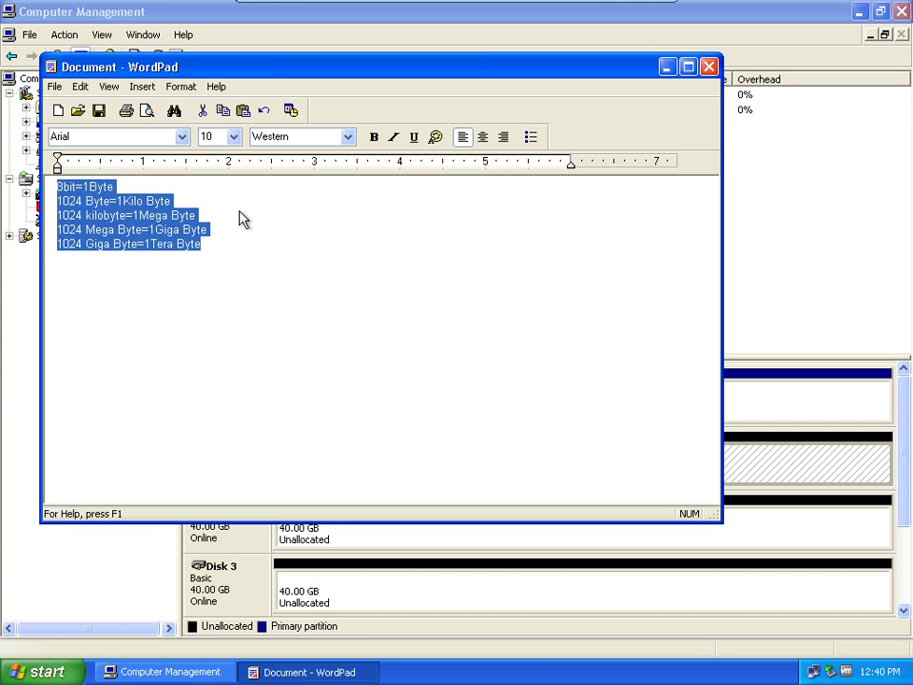
pyautogui.click(164, 229)
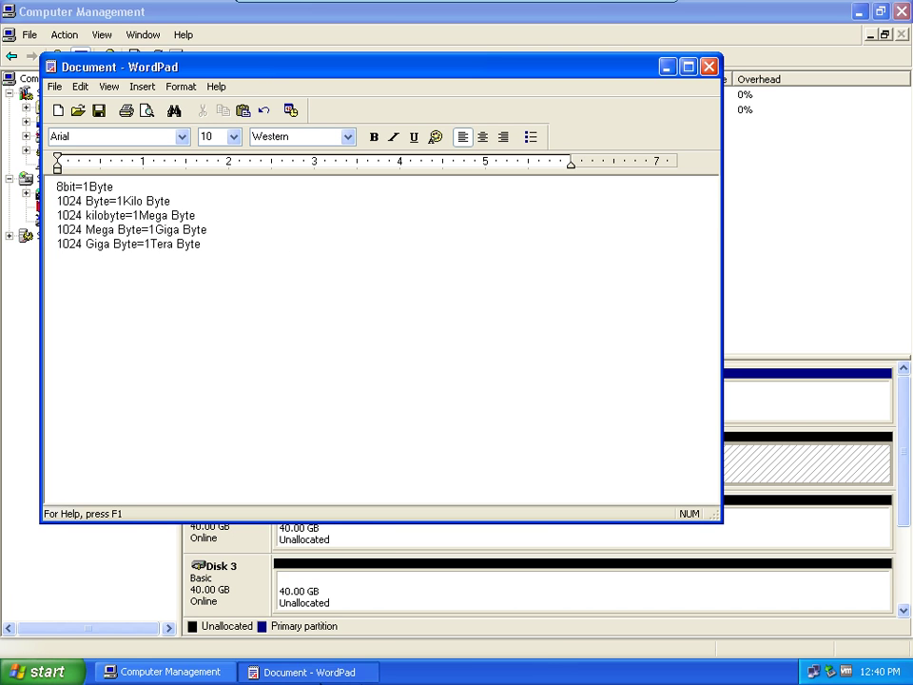
pyautogui.click(152, 672)
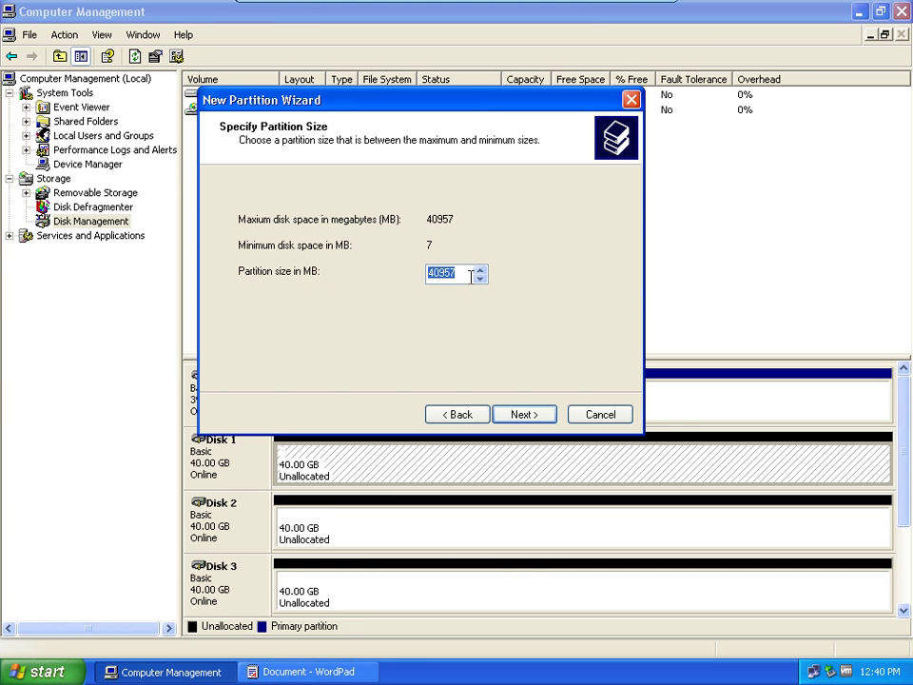
pyautogui.click(309, 671)
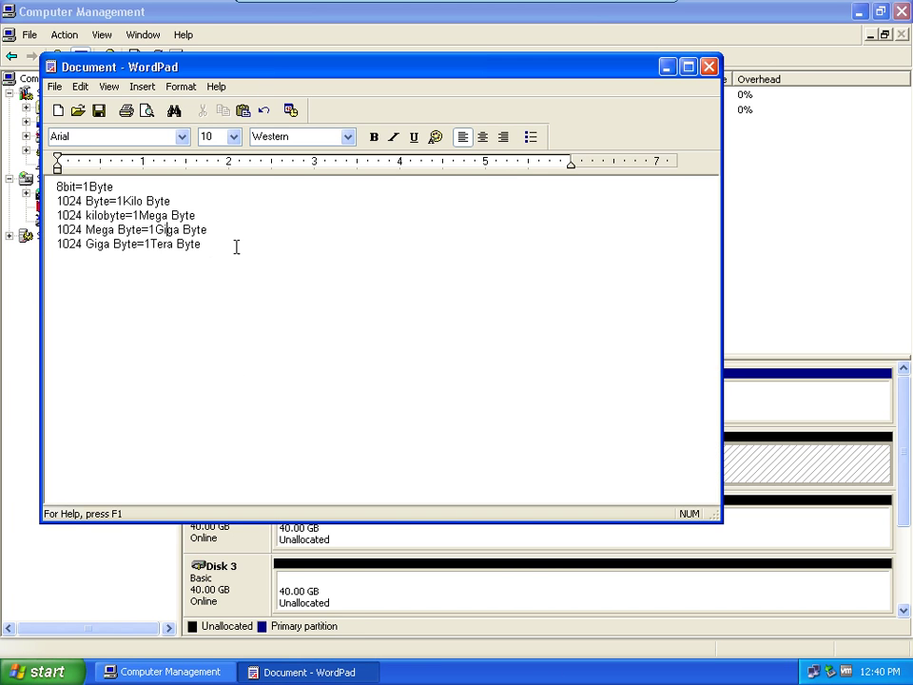
# Open the Windows Calculator for working out the partition size.
pyautogui.click(38, 671)
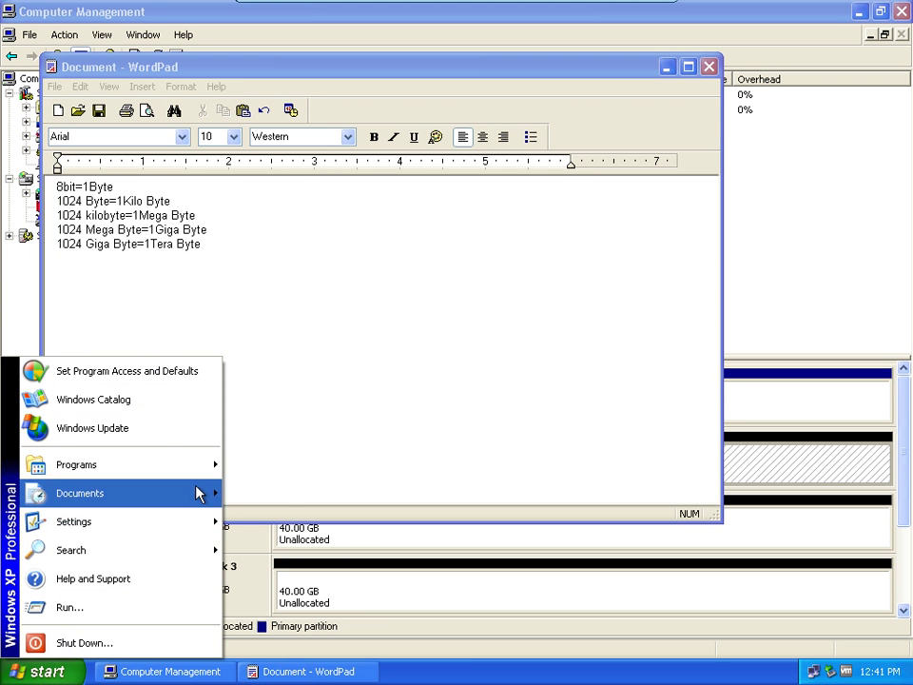
pyautogui.moveTo(202, 471)
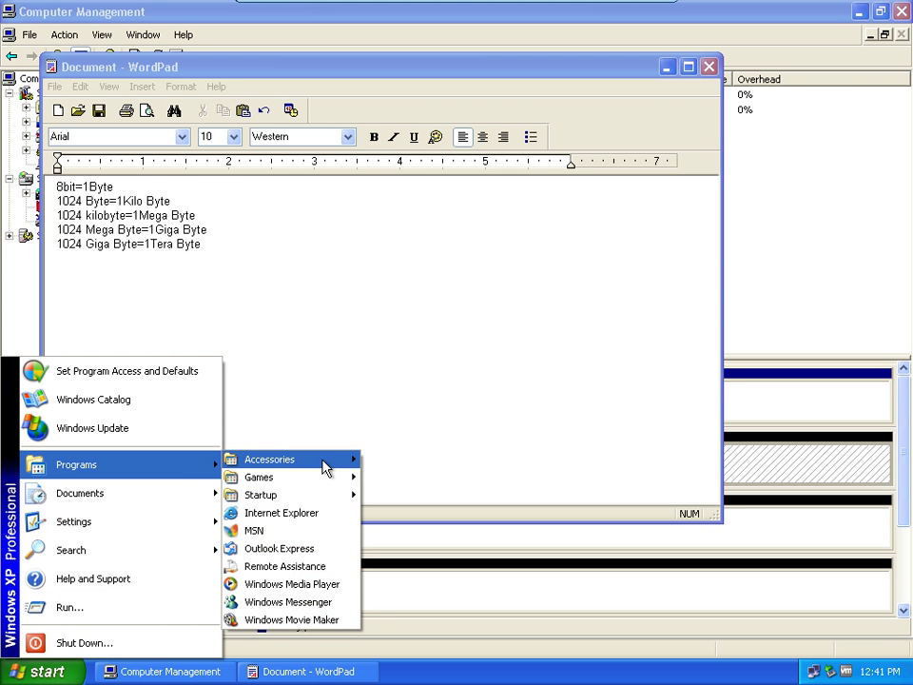
pyautogui.moveTo(327, 464)
pyautogui.moveTo(464, 236)
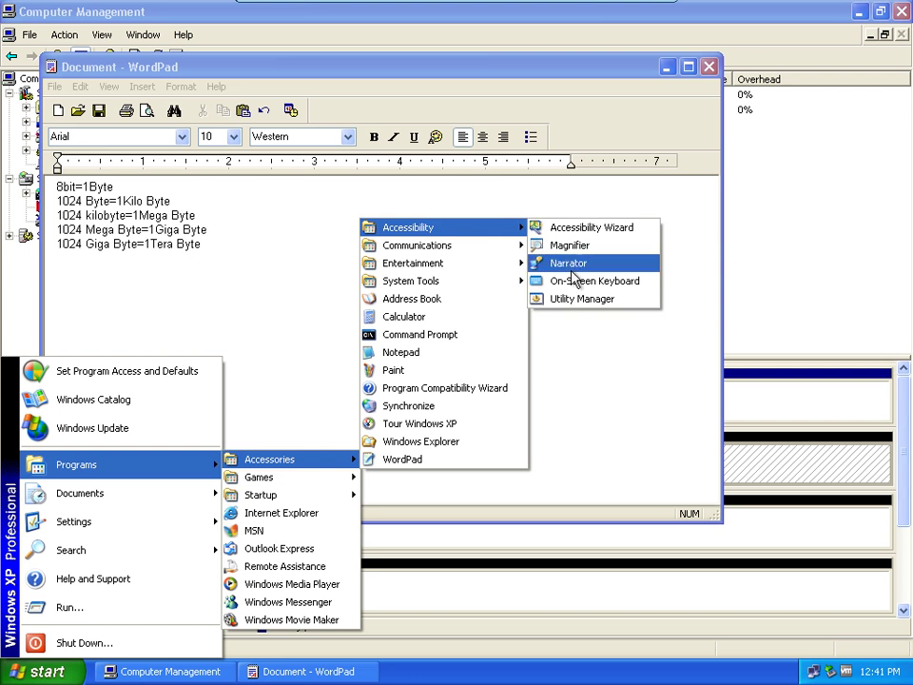
pyautogui.click(463, 319)
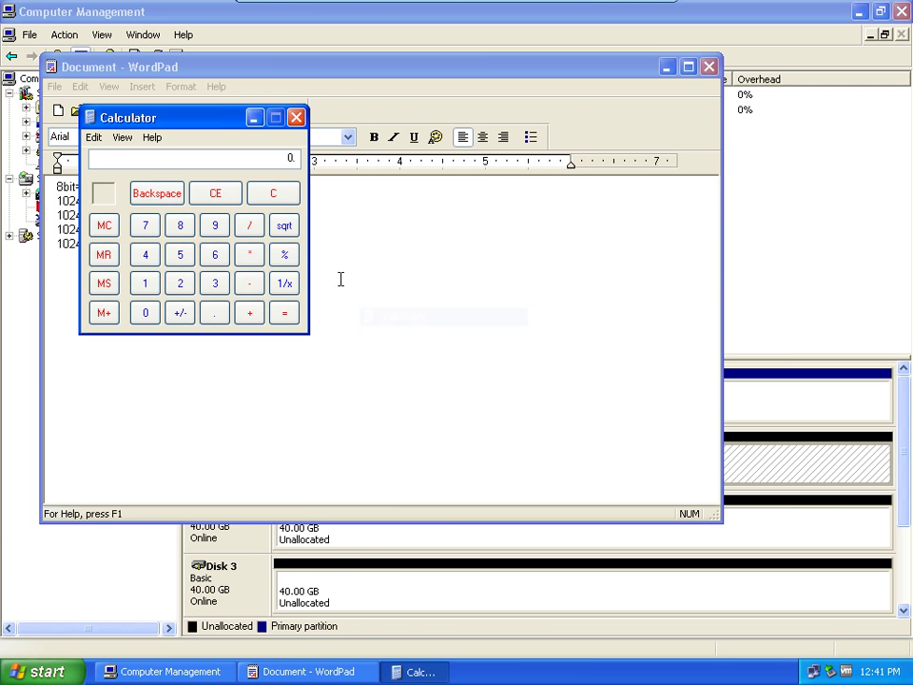
# Calculate 20 × 1024 to convert 20 GB to megabytes.
pyautogui.click(175, 285)
pyautogui.click(147, 313)
pyautogui.click(249, 255)
pyautogui.click(149, 289)
pyautogui.click(152, 316)
pyautogui.click(183, 285)
pyautogui.click(147, 257)
pyautogui.click(284, 314)
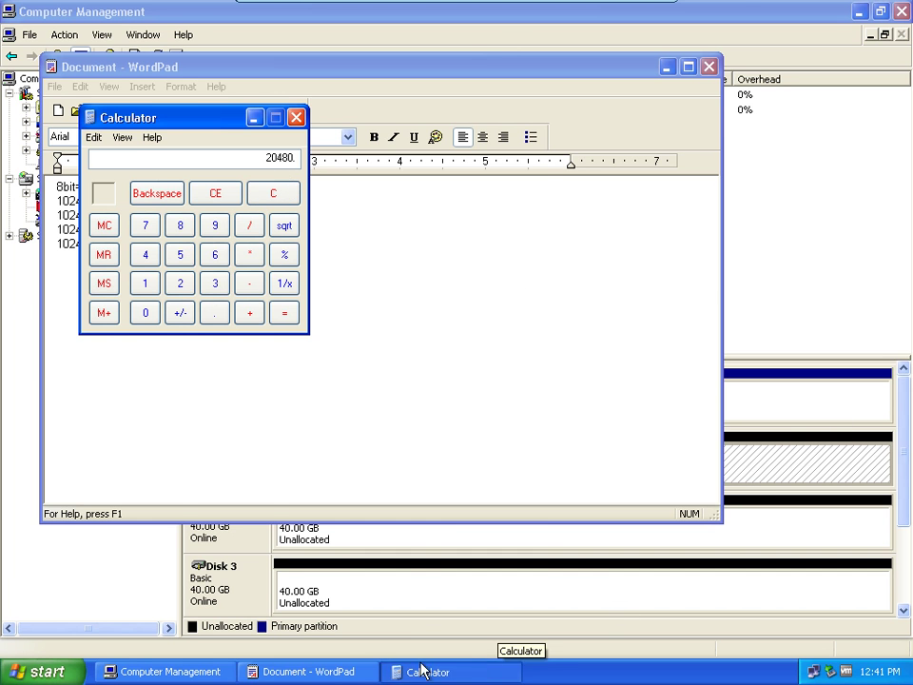
# Switch to the New Partition Wizard in Computer Management, set the partition size to 20480 MB and continue.
pyautogui.click(220, 671)
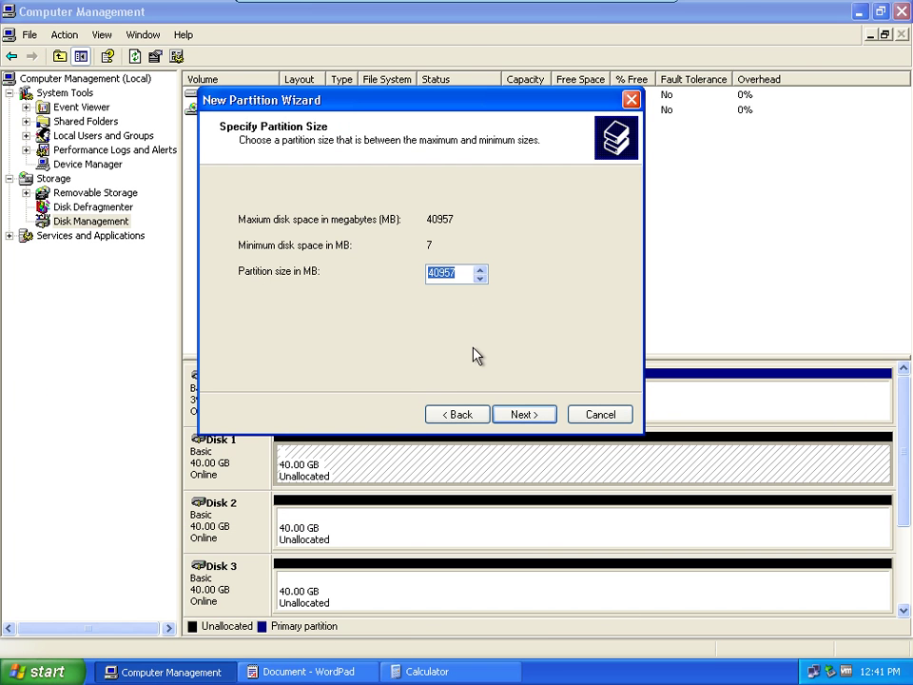
pyautogui.write('20480')
pyautogui.click(526, 415)
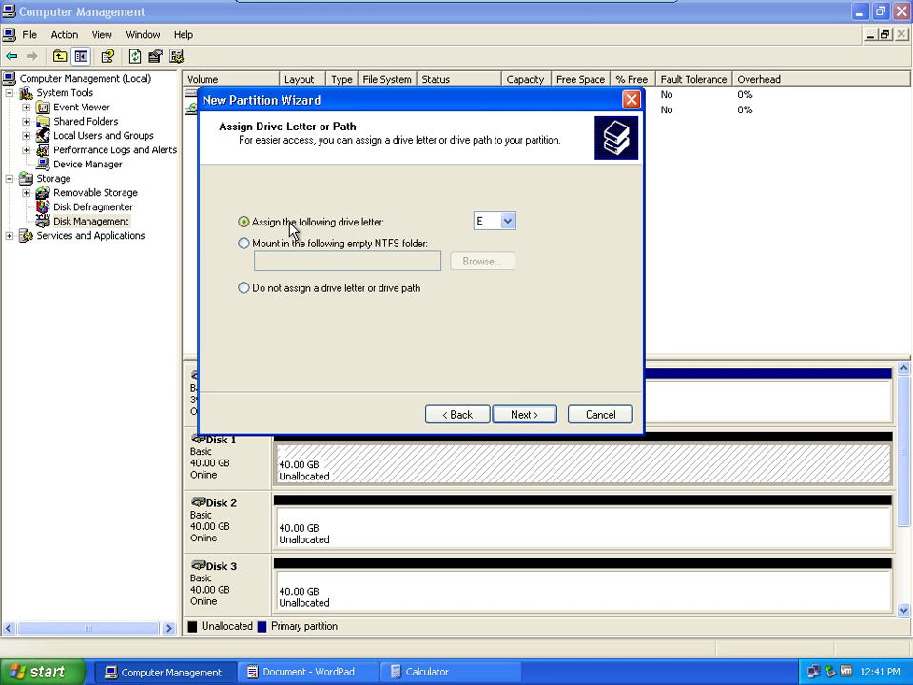
# Assign drive letter E to the new partition and continue to the format settings.
pyautogui.click(507, 222)
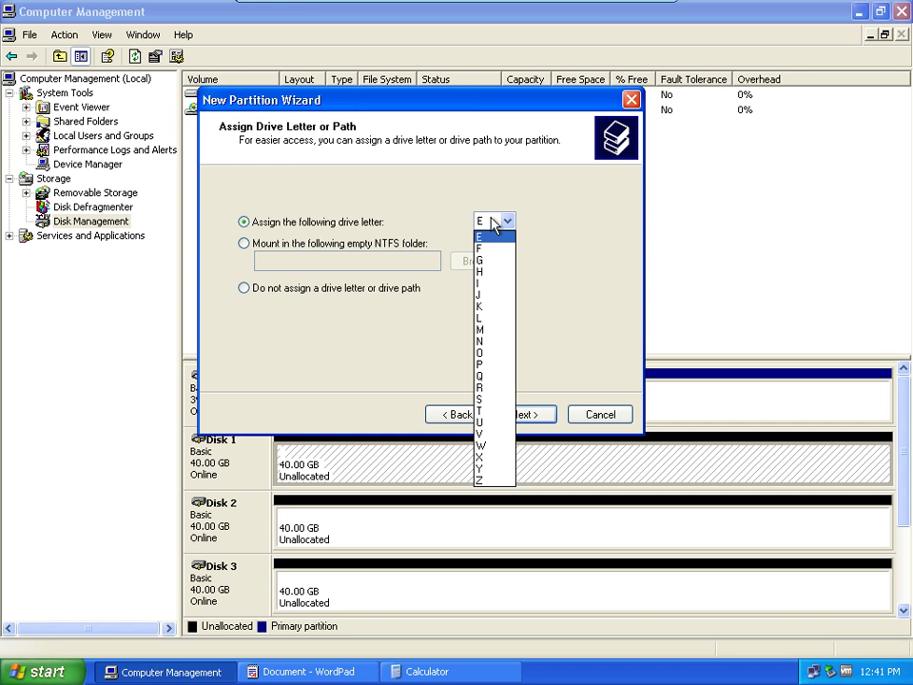
pyautogui.click(496, 238)
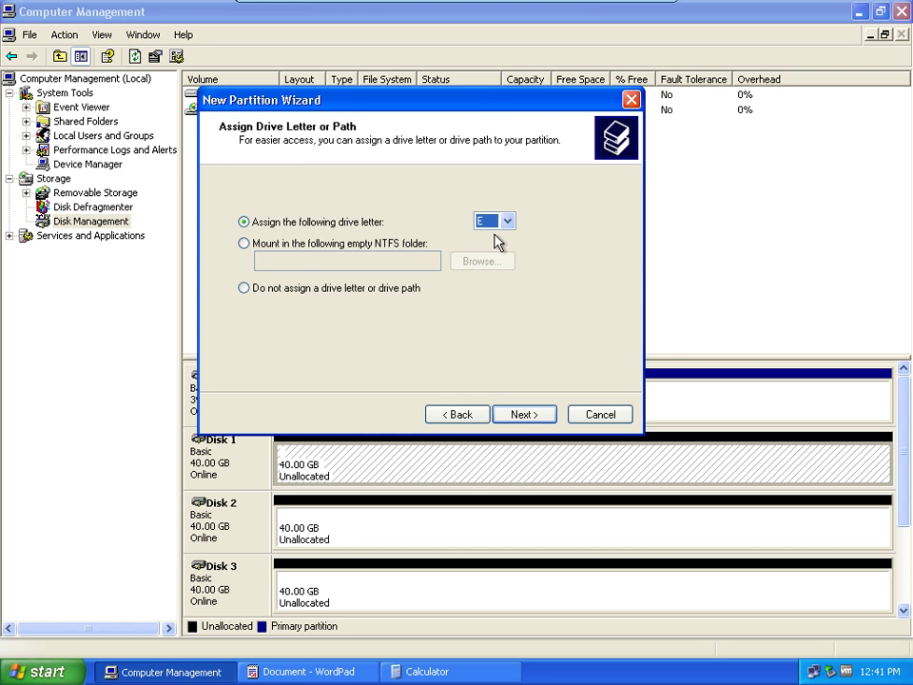
pyautogui.click(531, 421)
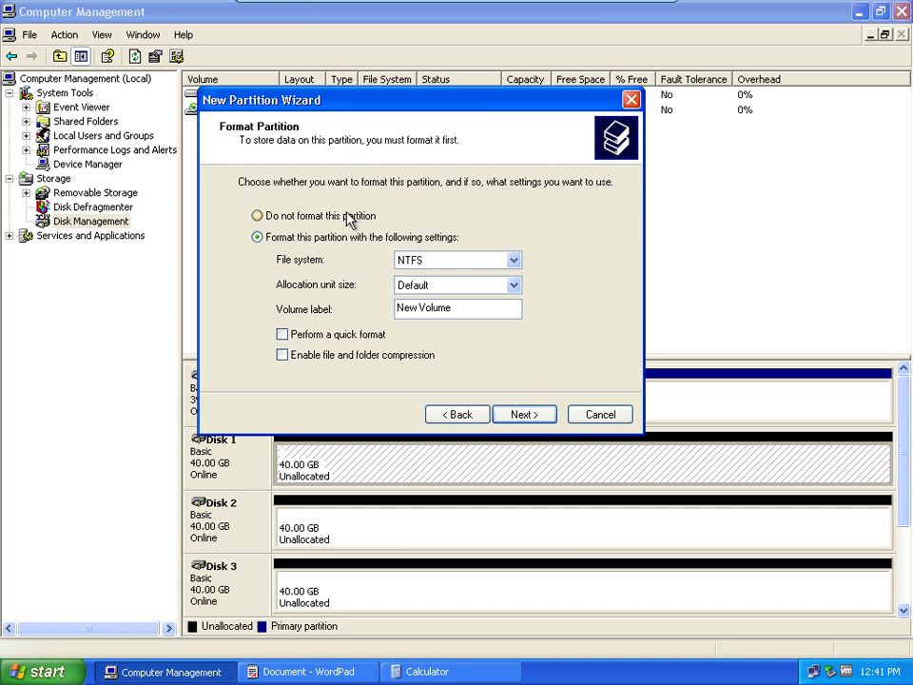
# Review the two formatting choices and the file systems available for the new partition.
pyautogui.click(348, 218)
pyautogui.click(330, 240)
pyautogui.click(514, 261)
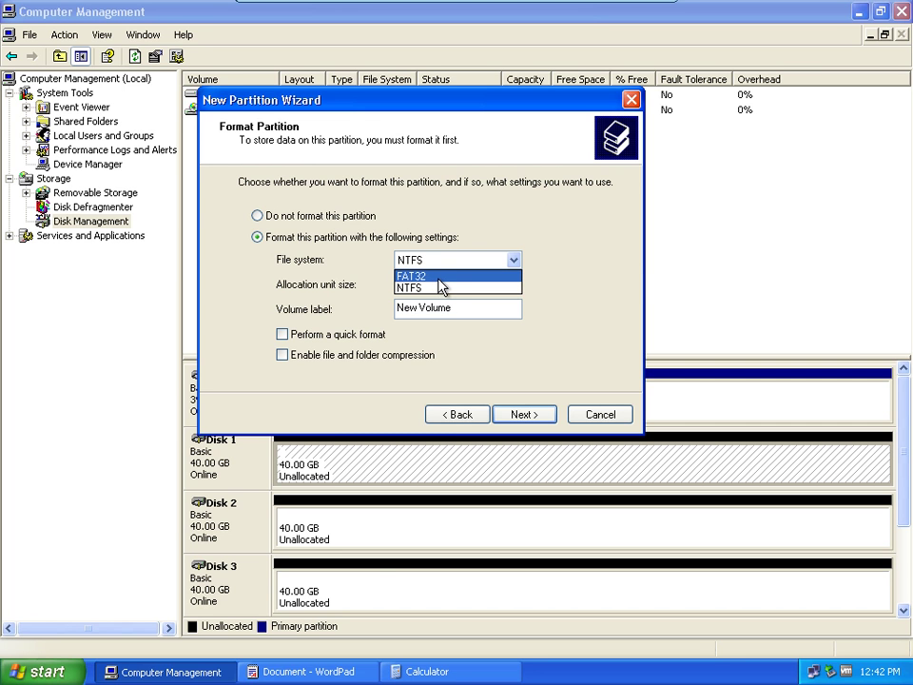
# Switch to the WordPad notes and add the line "FAT=File Allocation Table" below the unit conversions, after a blank line.
pyautogui.click(301, 671)
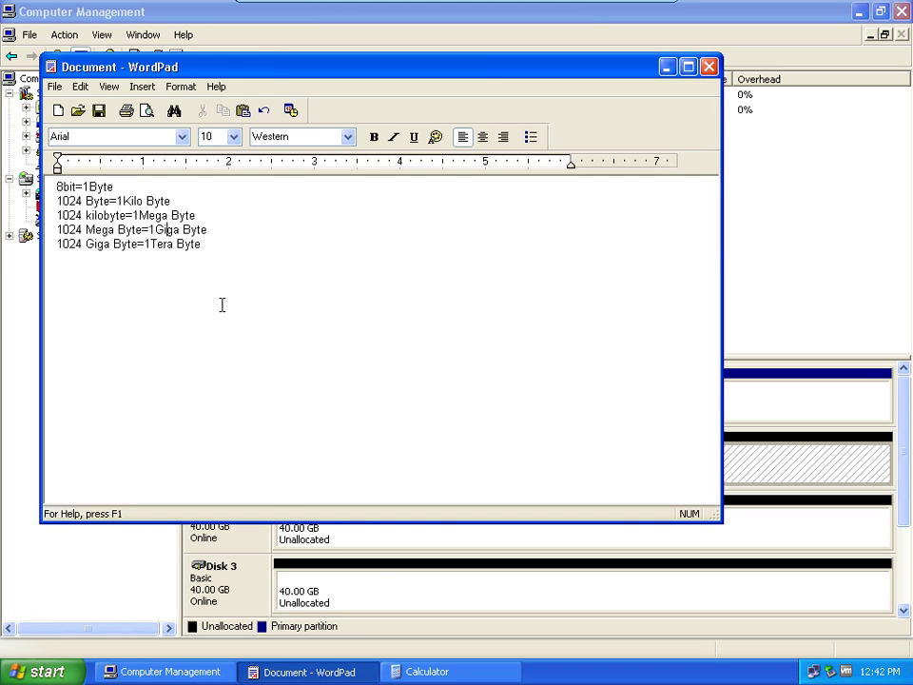
pyautogui.click(214, 266)
pyautogui.press('Return')
pyautogui.press('Return')
pyautogui.write('FAT=File Allocat')
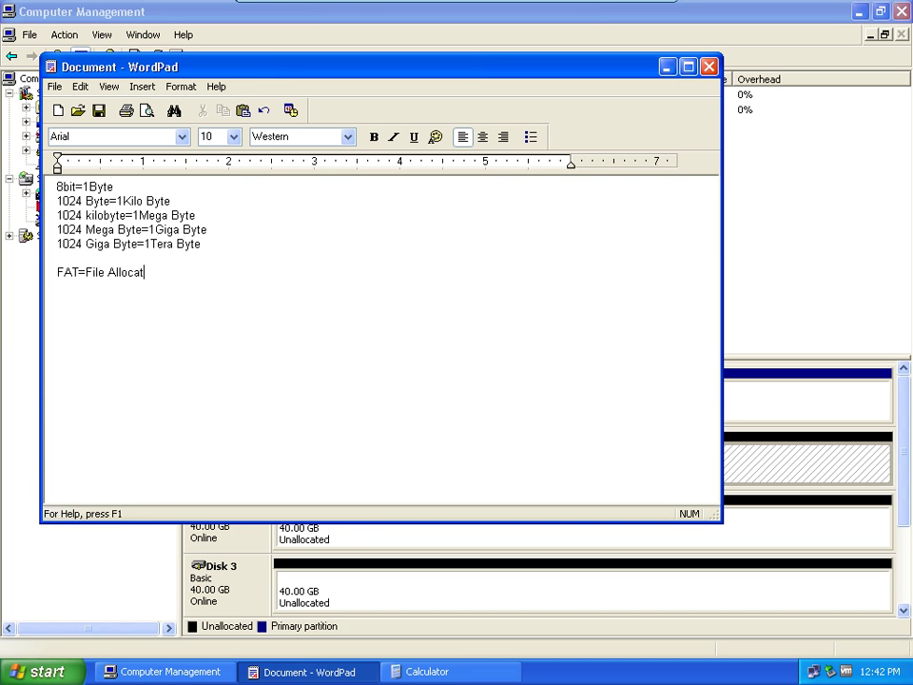
pyautogui.write('ioon')
pyautogui.press('BackSpace')
pyautogui.press('BackSpace')
pyautogui.write('n Table')
# Add the line "NTFS=New Technology File System" below the FAT definition.
pyautogui.press('Return')
pyautogui.write('NTFS=Ne')
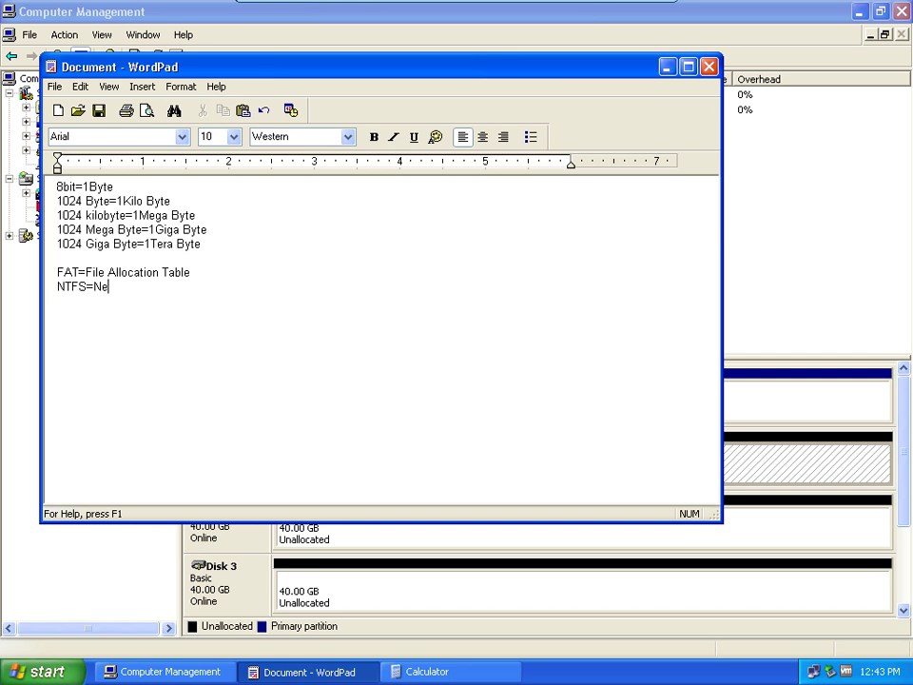
pyautogui.write('w Technology File ')
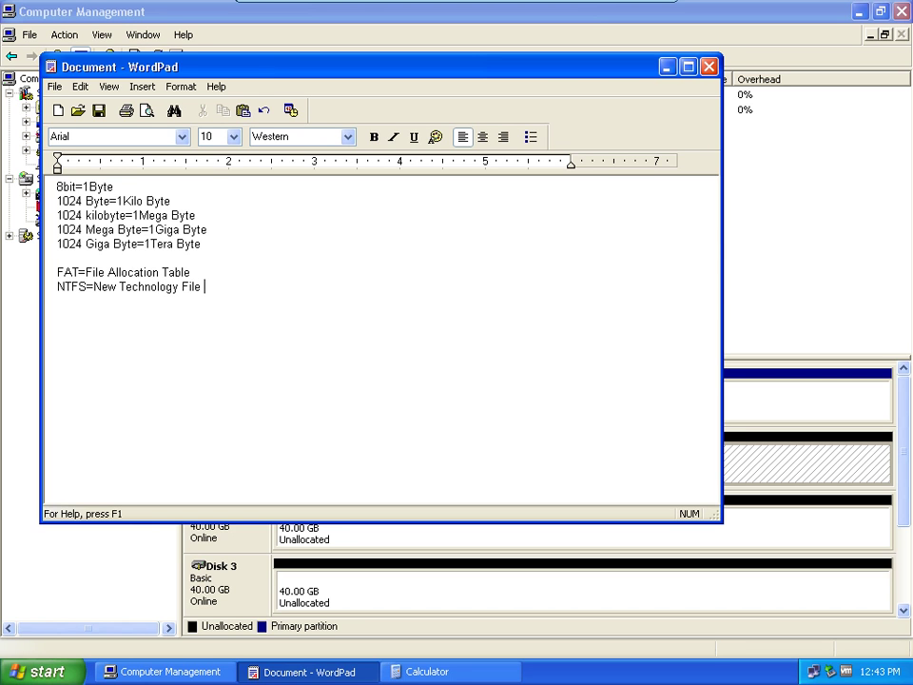
pyautogui.write('System')
# Highlight the FAT and NTFS definitions in the notes by turns to compare the two file systems.
pyautogui.moveTo(94, 286); pyautogui.dragTo(57, 286)
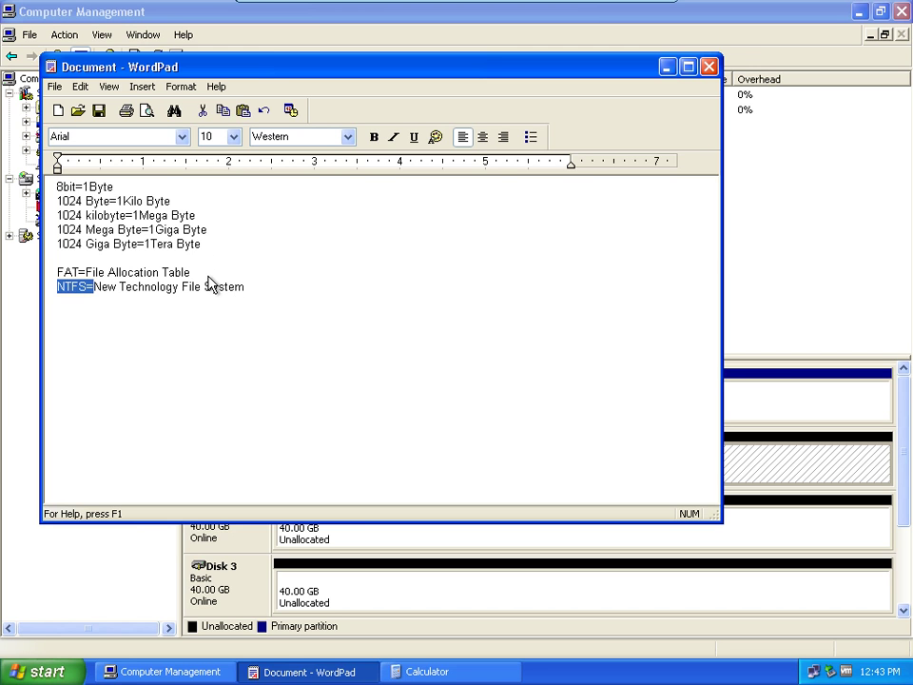
pyautogui.tripleClick(58, 271)
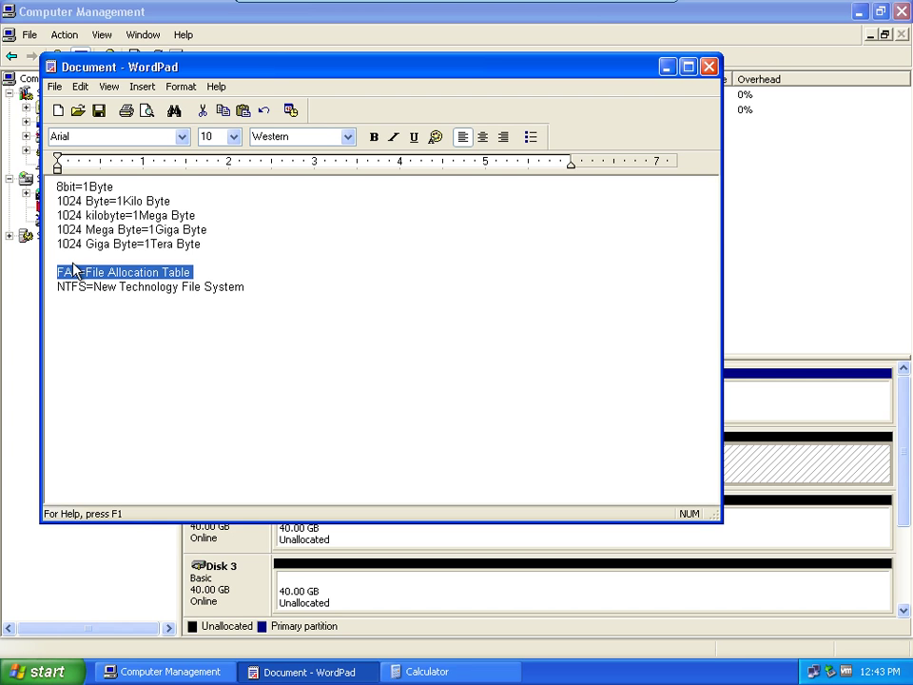
pyautogui.click(219, 268)
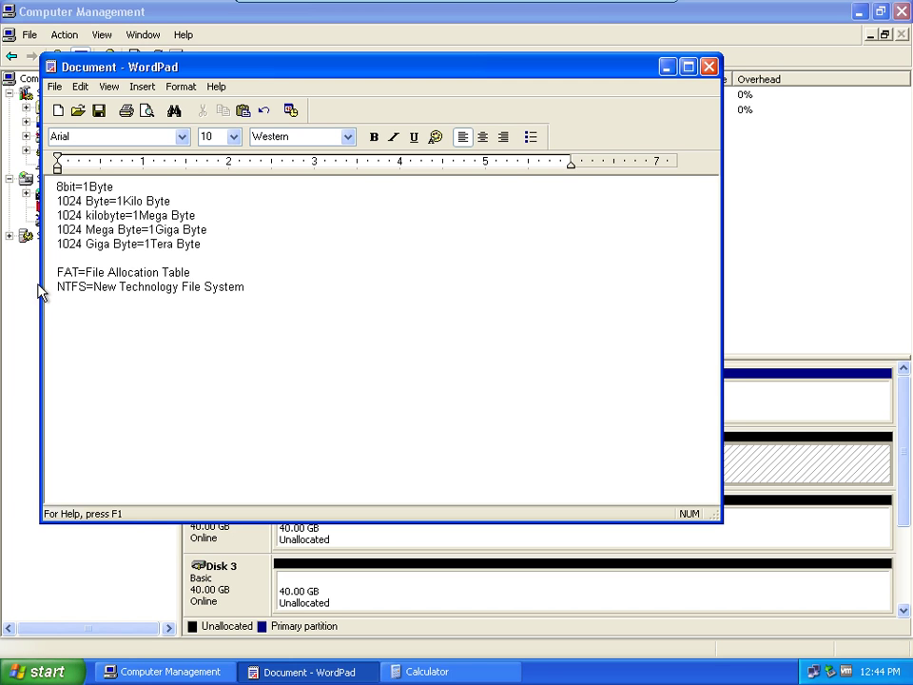
pyautogui.moveTo(57, 285); pyautogui.dragTo(265, 294)
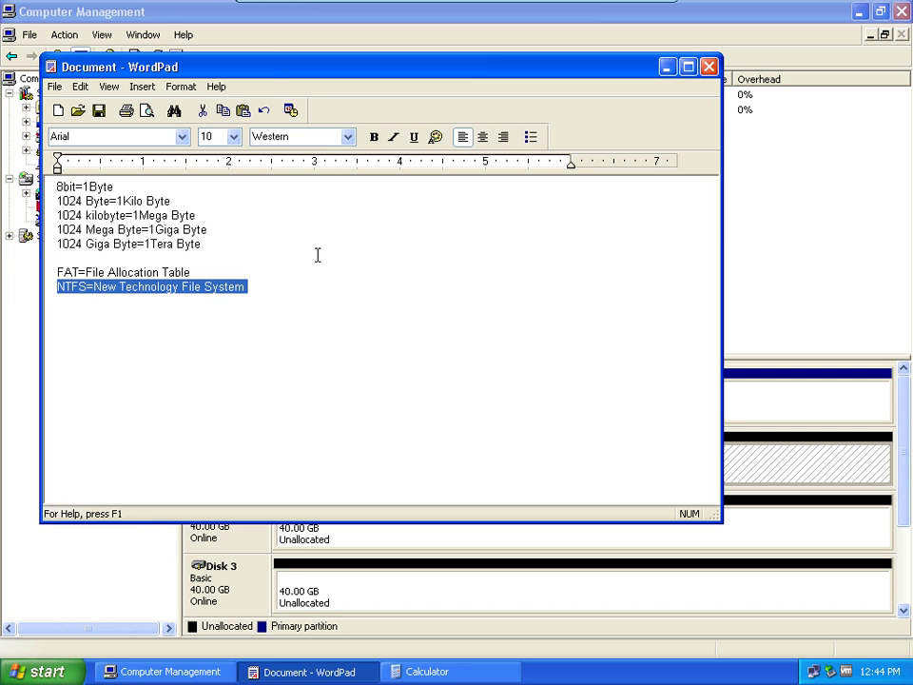
pyautogui.click(195, 272)
pyautogui.moveTo(194, 272); pyautogui.dragTo(45, 275)
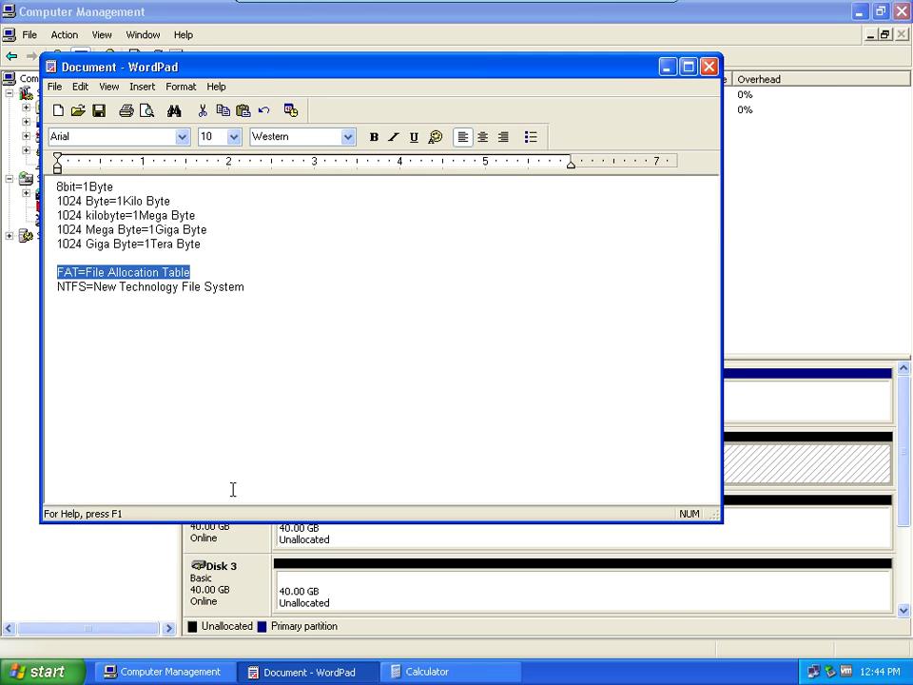
pyautogui.click(253, 294)
pyautogui.moveTo(253, 294); pyautogui.dragTo(50, 285)
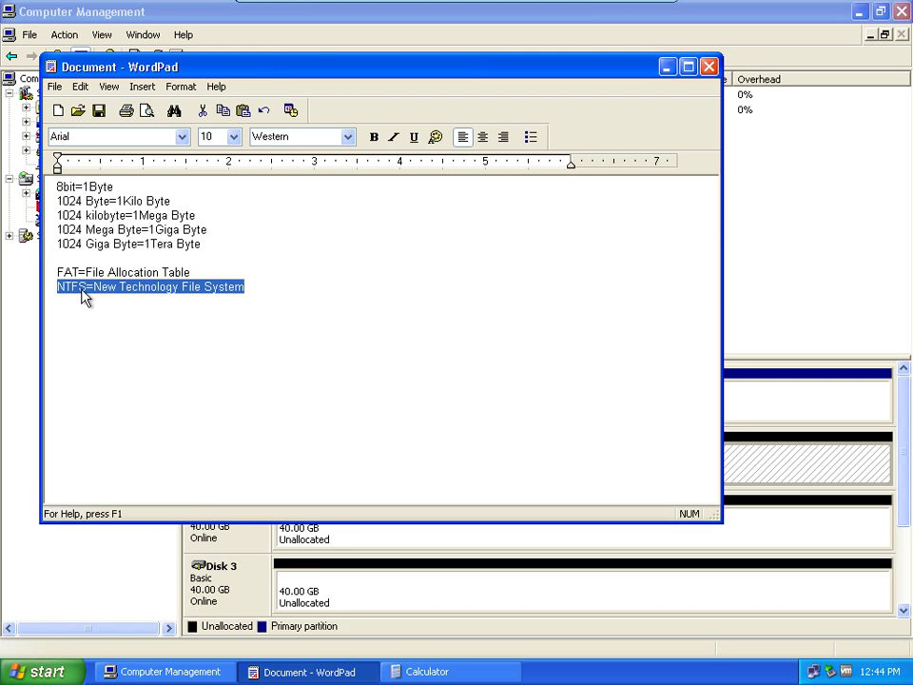
# Insert the lines "FAT16" and "FAT32" between the FAT and NTFS definitions.
pyautogui.click(201, 271)
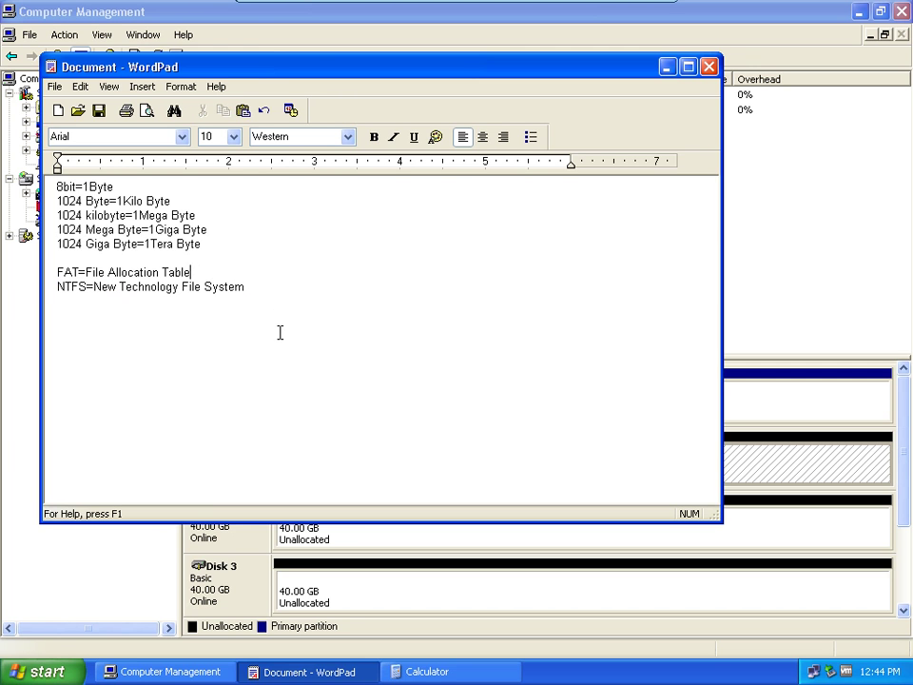
pyautogui.press('Return')
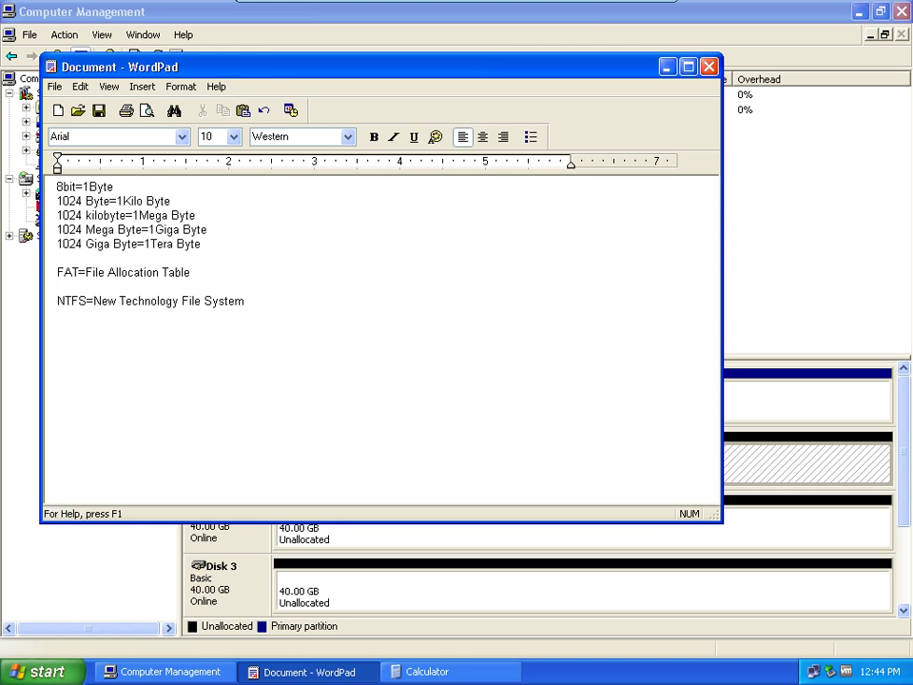
pyautogui.write('FAT16')
pyautogui.press('Return')
pyautogui.write('FAT')
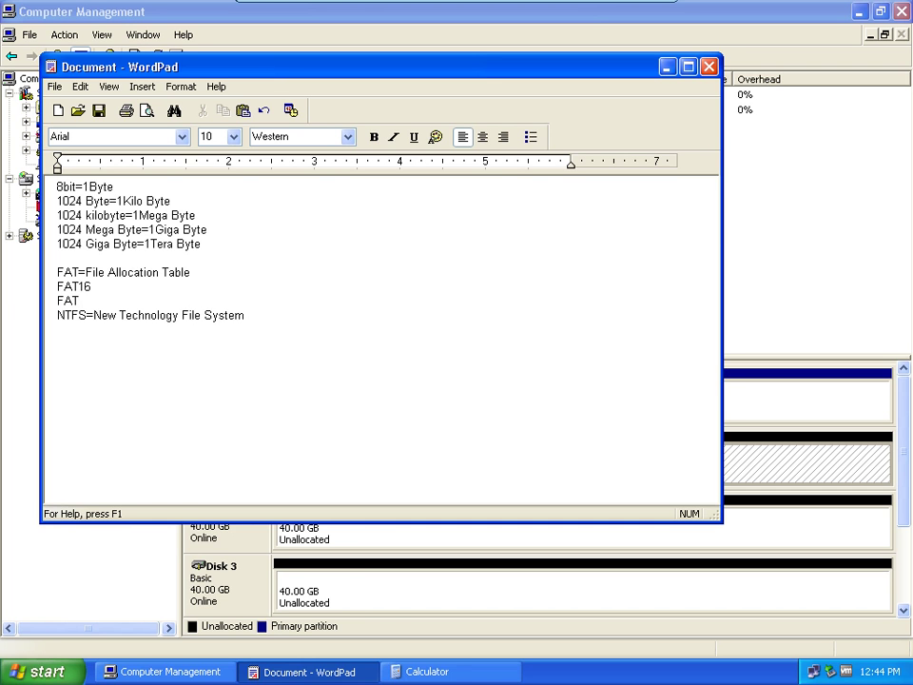
pyautogui.press('BackSpace')
pyautogui.write('32')
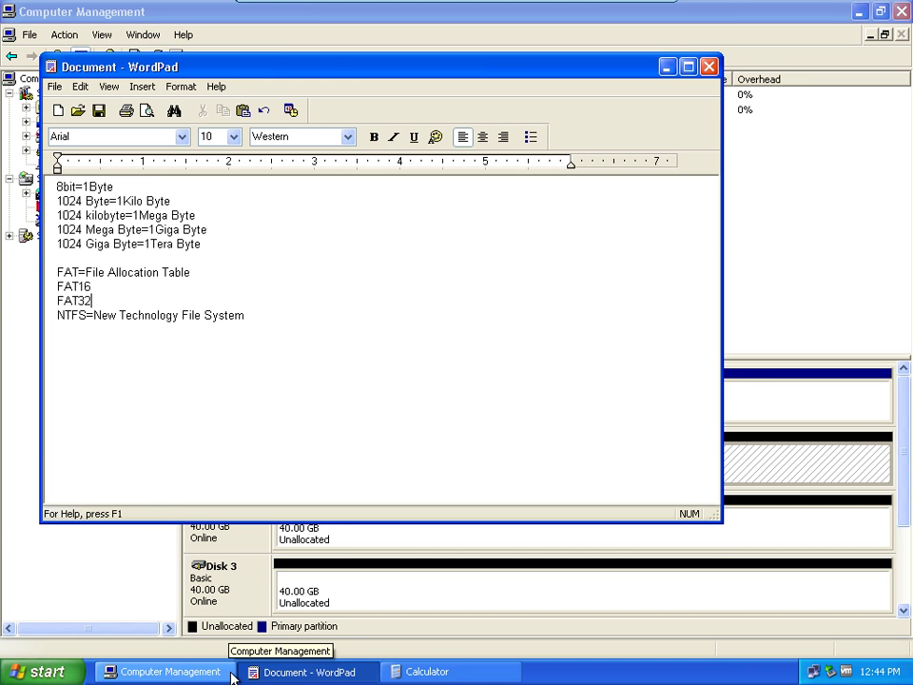
# Return to the New Partition Wizard, enable quick format for the NTFS partition and continue to the summary.
pyautogui.click(177, 678)
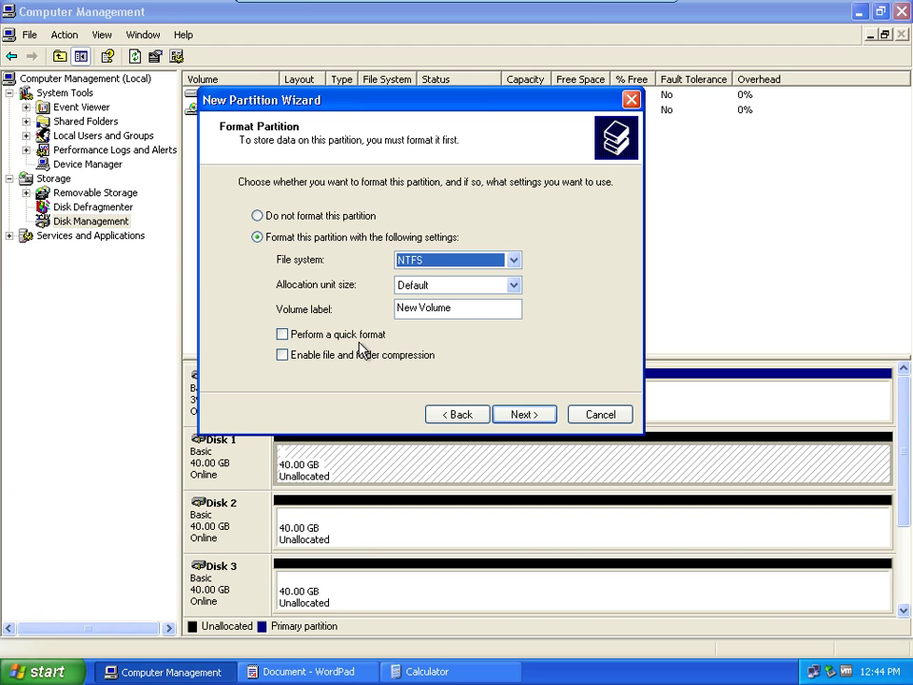
pyautogui.click(282, 338)
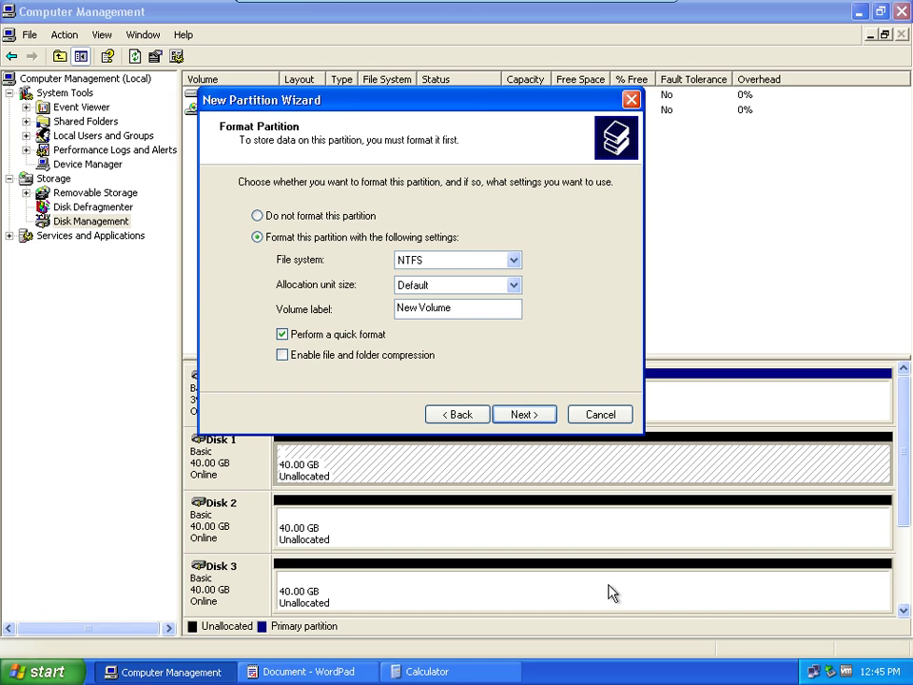
pyautogui.click(282, 335)
pyautogui.click(372, 340)
pyautogui.click(522, 422)
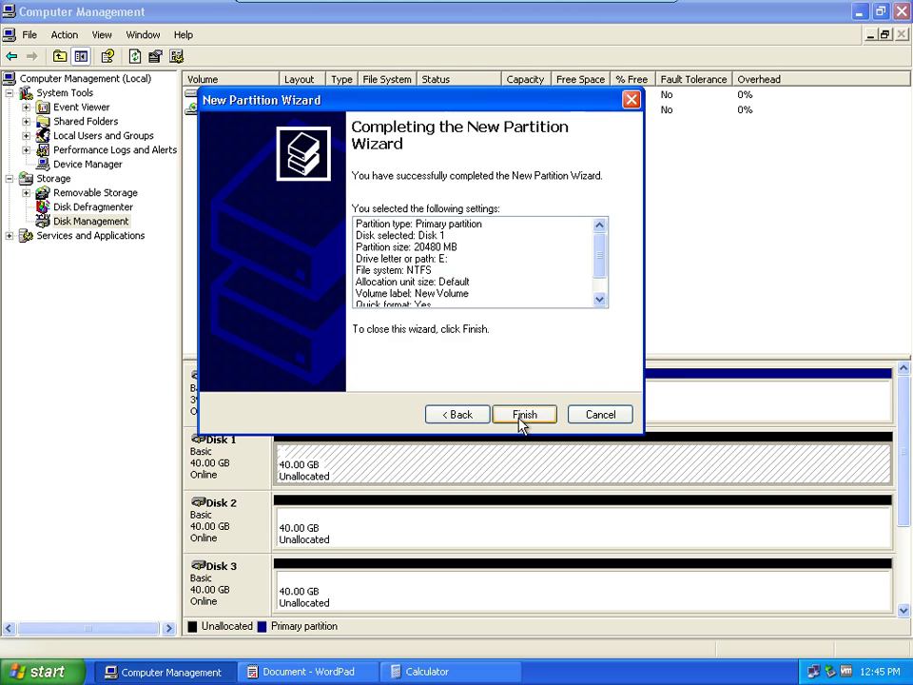
# Finish the wizard to create the partition, and select the remaining unallocated space on Disk 1.
pyautogui.click(523, 415)
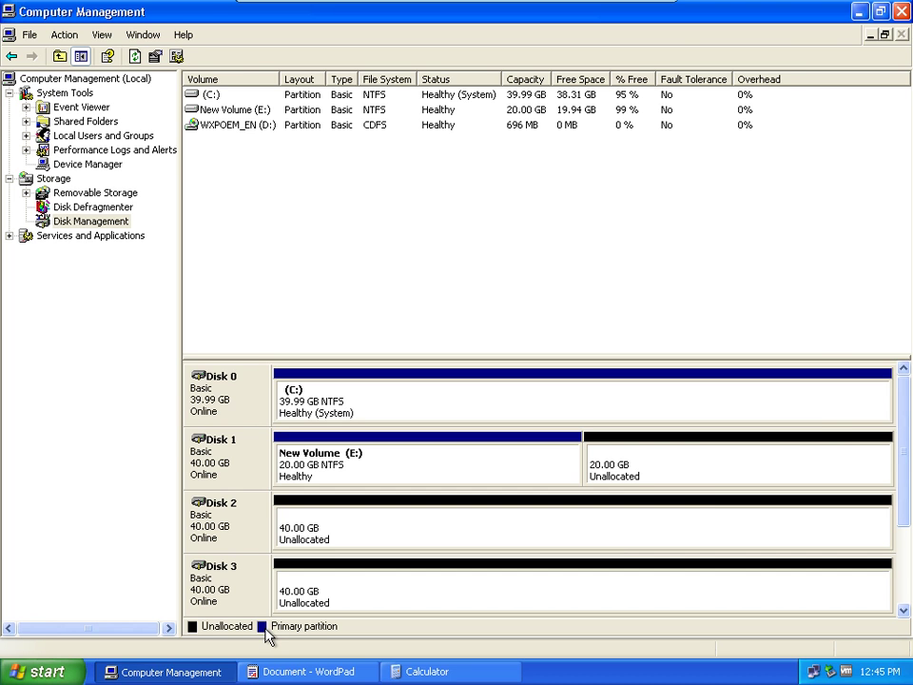
pyautogui.click(707, 487)
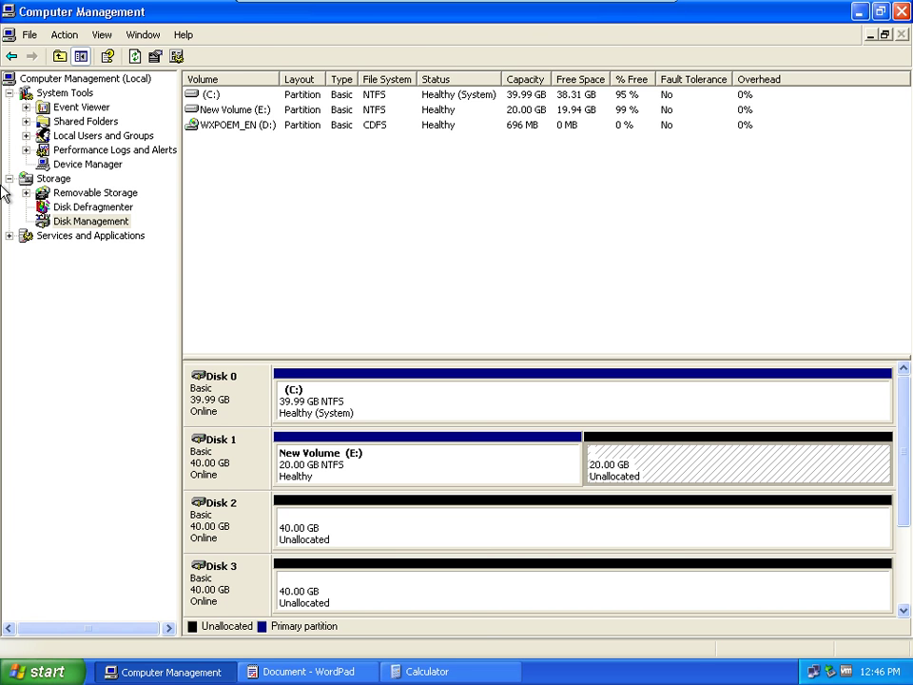
# Leave the virtual machine's full-screen view, reopen its VMware Player window and restore the full screen.
pyautogui.hotkey('ctrl', 'alt', 'Return')
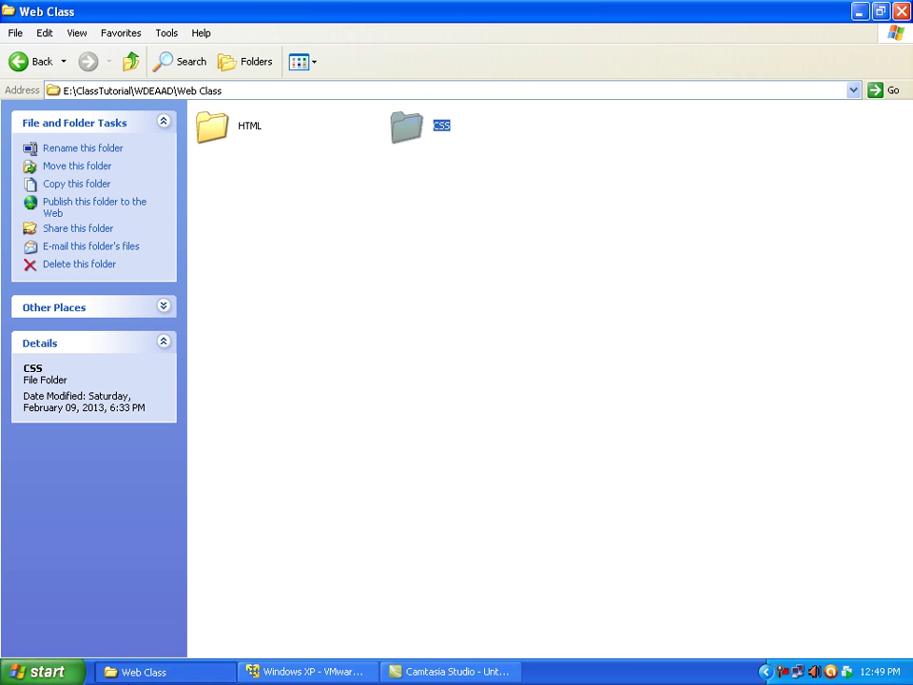
pyautogui.click(330, 672)
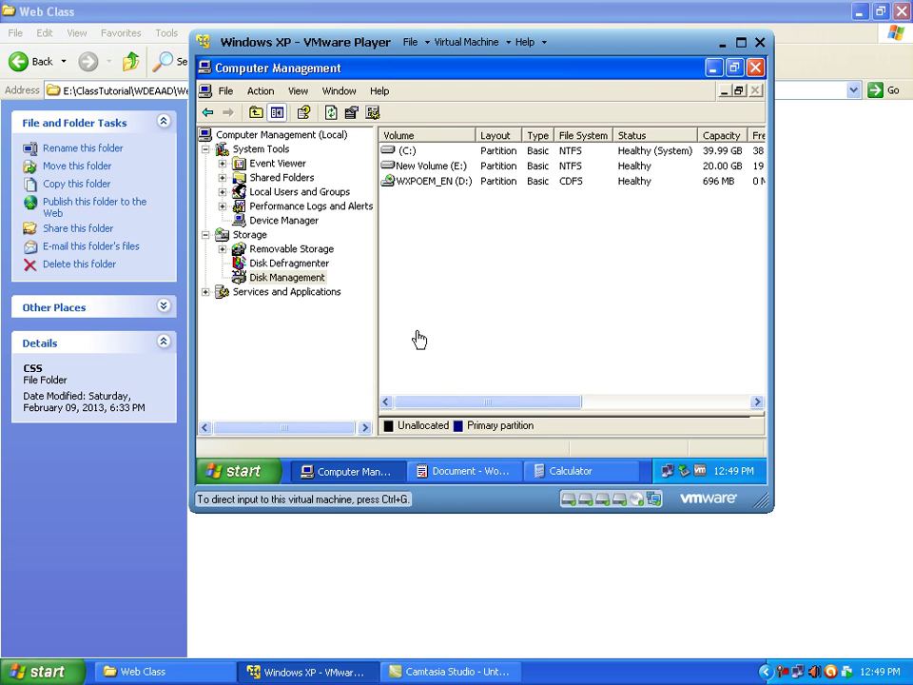
pyautogui.click(740, 46)
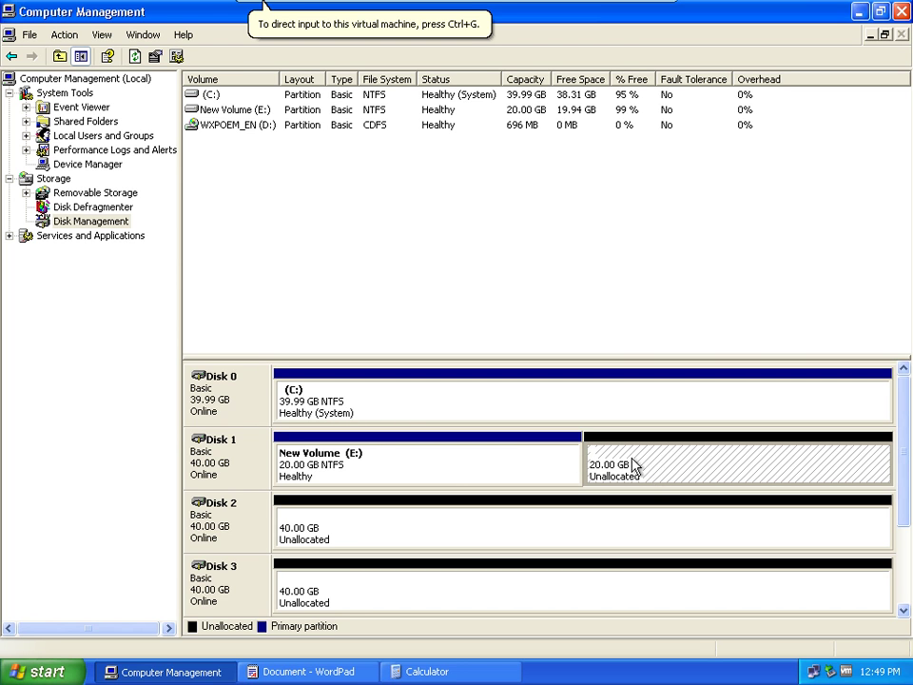
# Compare the new E: volume with the remaining unallocated space on Disk 1.
pyautogui.click(383, 460)
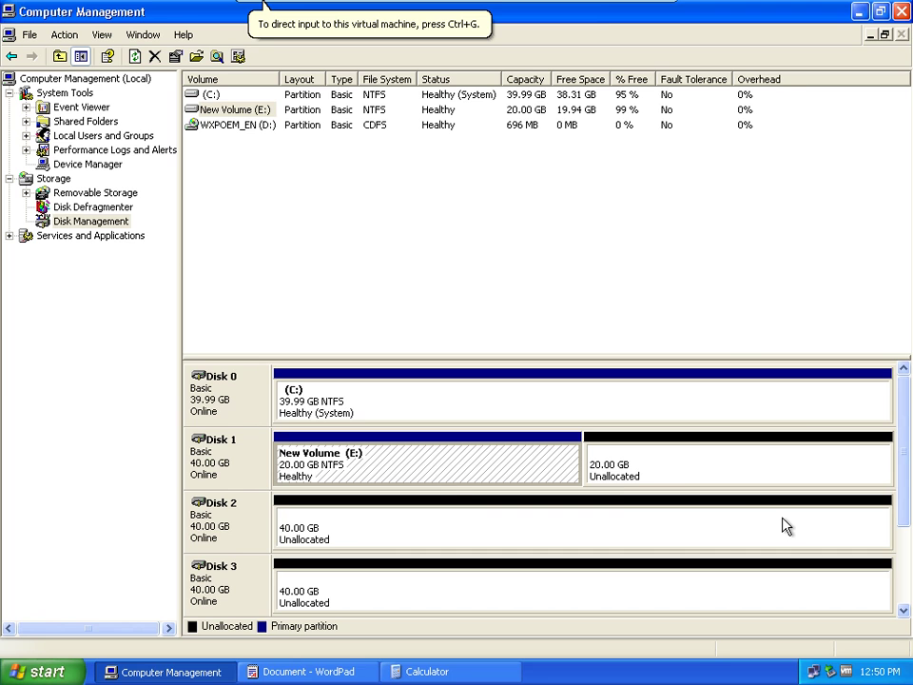
pyautogui.click(678, 476)
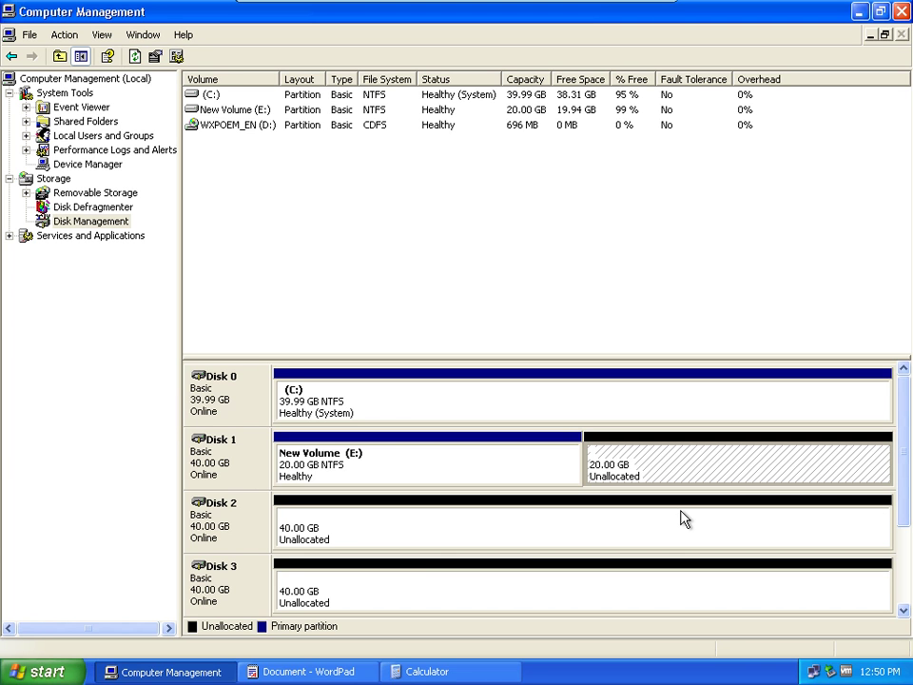
# Create an extended partition of 20479 MB in the remaining unallocated space on Disk 1.
pyautogui.rightClick(683, 458)
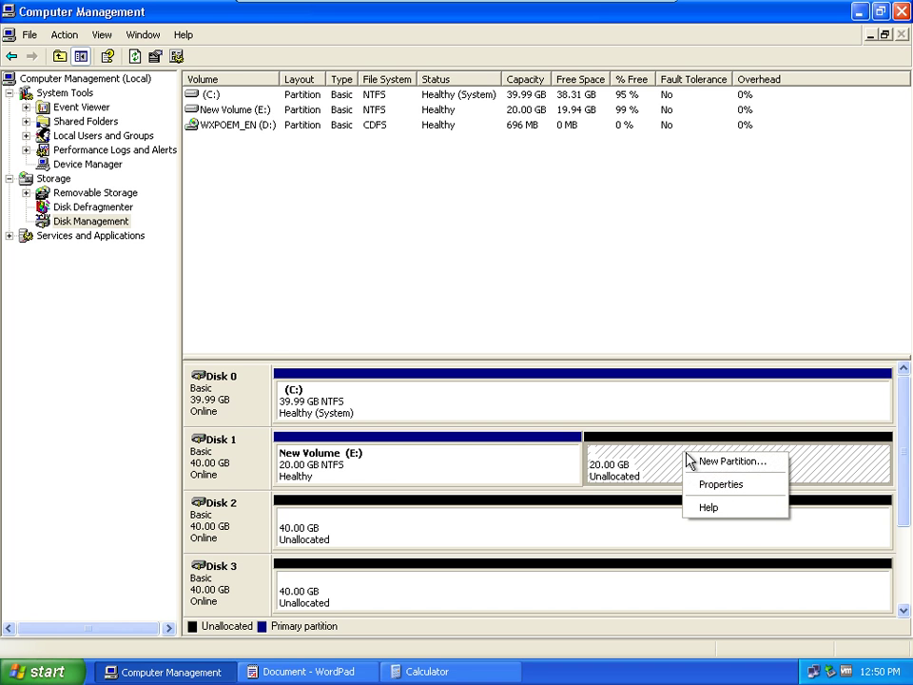
pyautogui.click(695, 465)
pyautogui.rightClick(635, 479)
pyautogui.click(641, 481)
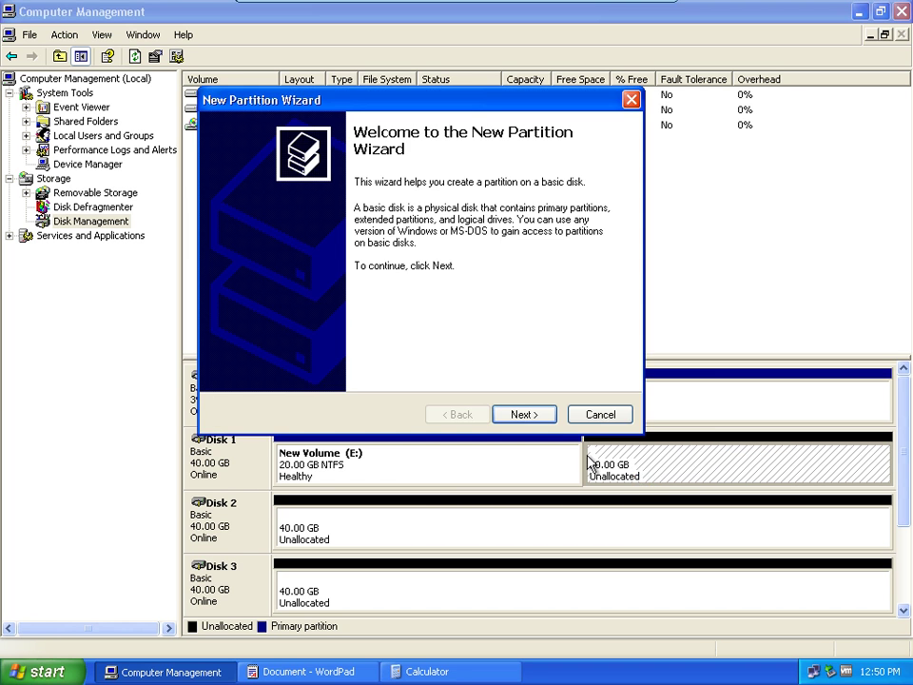
pyautogui.click(539, 416)
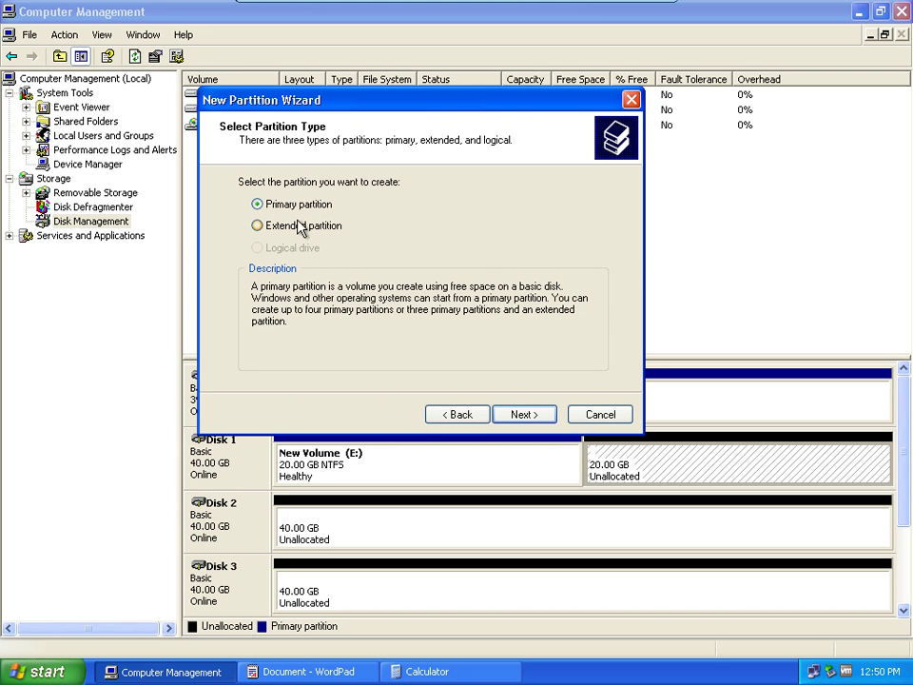
pyautogui.click(298, 227)
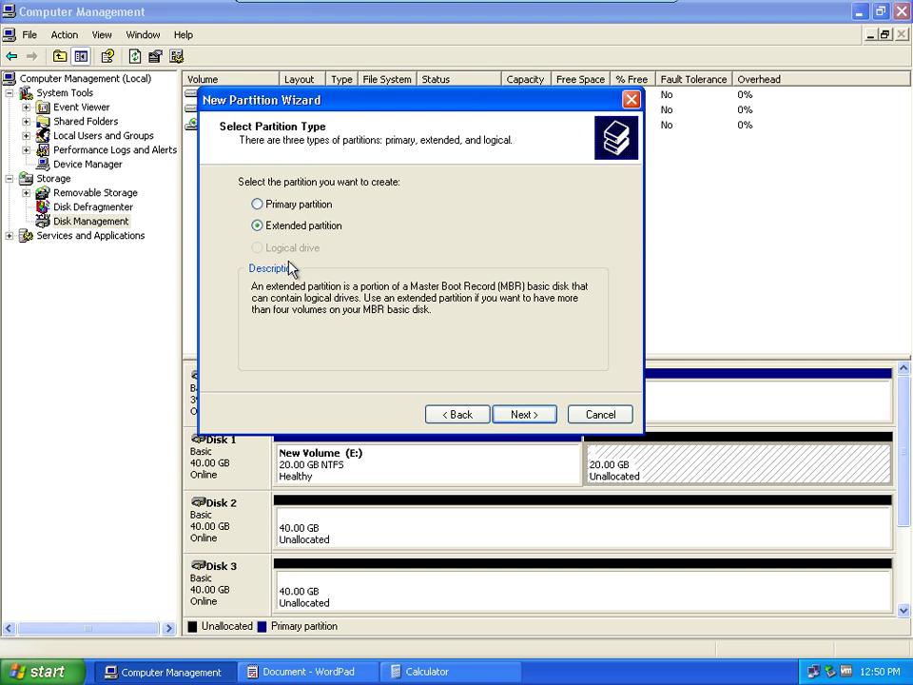
pyautogui.click(514, 416)
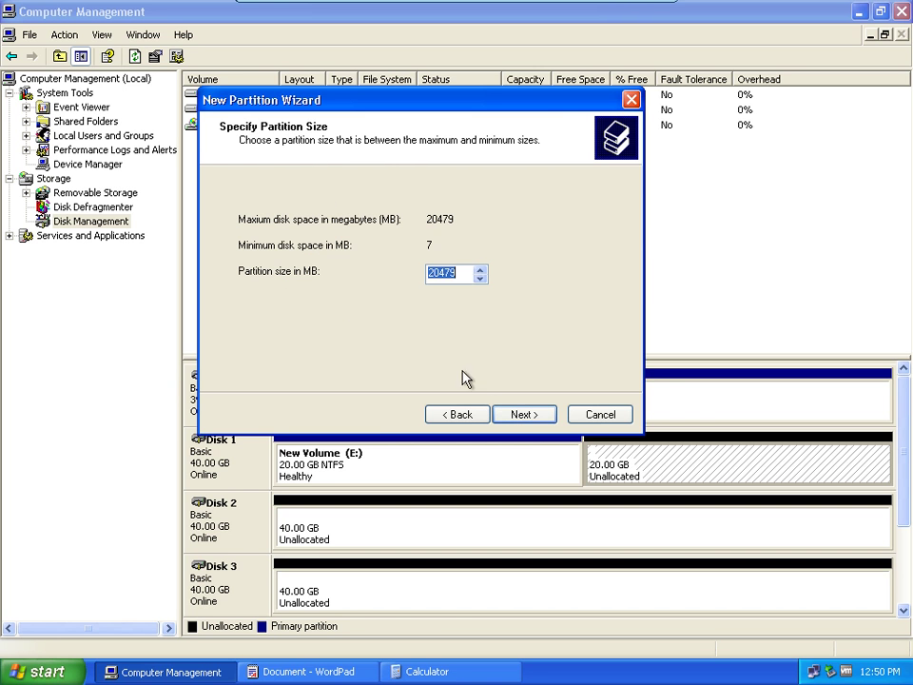
pyautogui.click(534, 422)
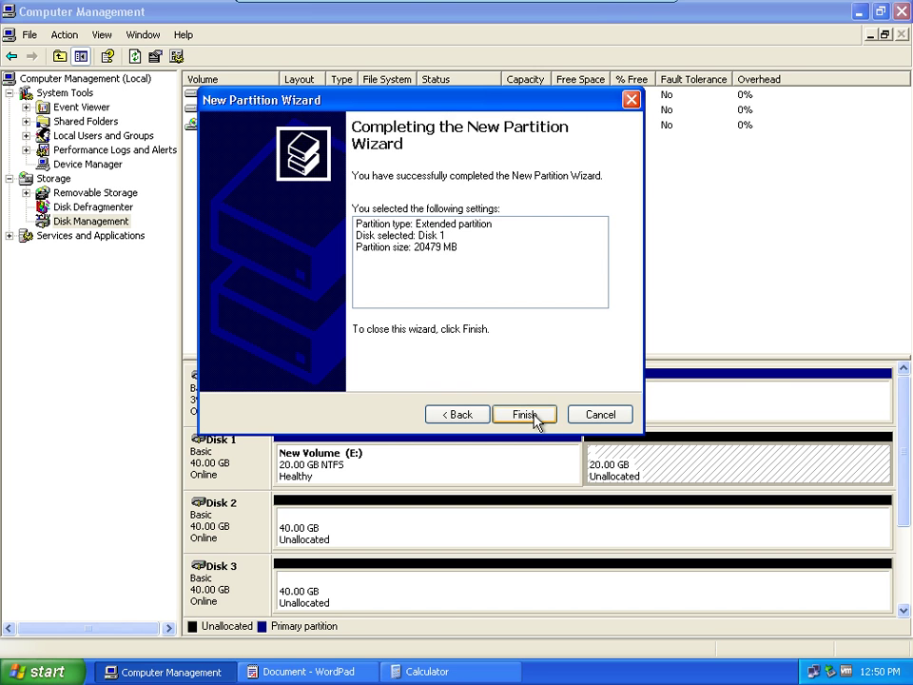
pyautogui.click(522, 416)
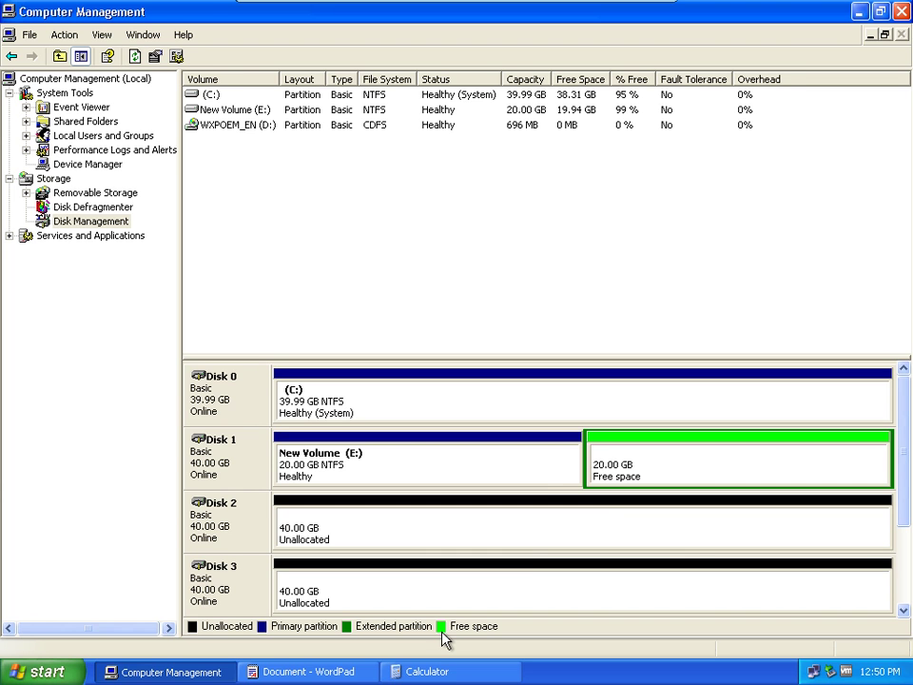
# Start a new logical drive in the free space of Disk 1's extended partition and continue to the partition size page.
pyautogui.click(645, 454)
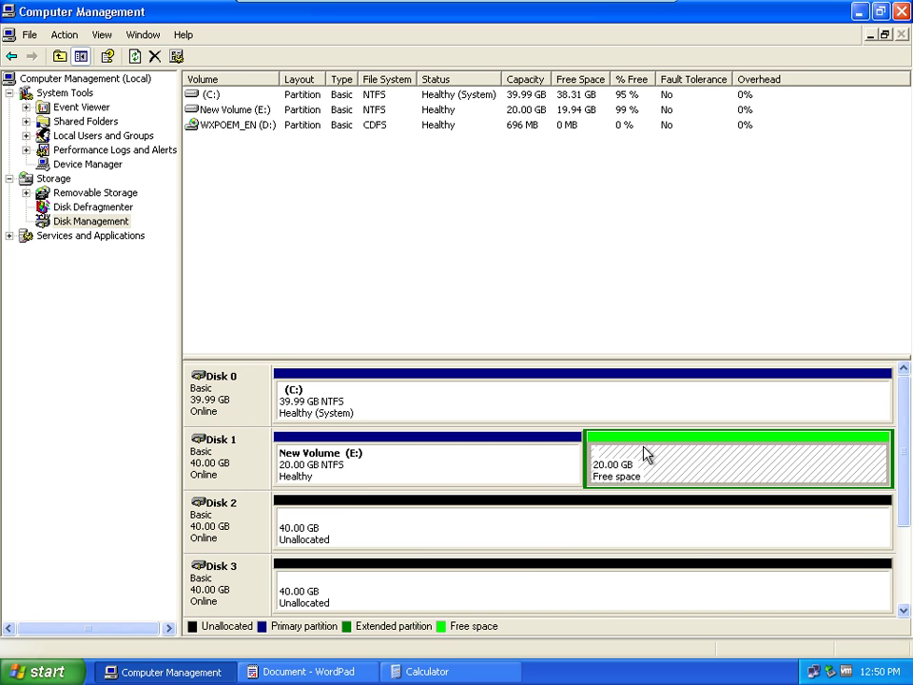
pyautogui.rightClick(645, 466)
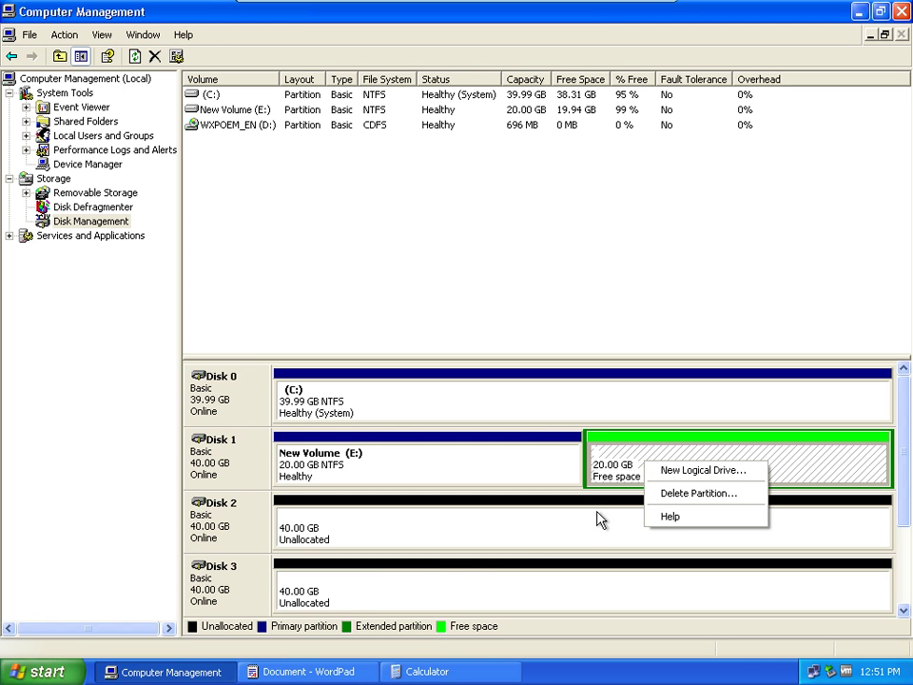
pyautogui.click(697, 472)
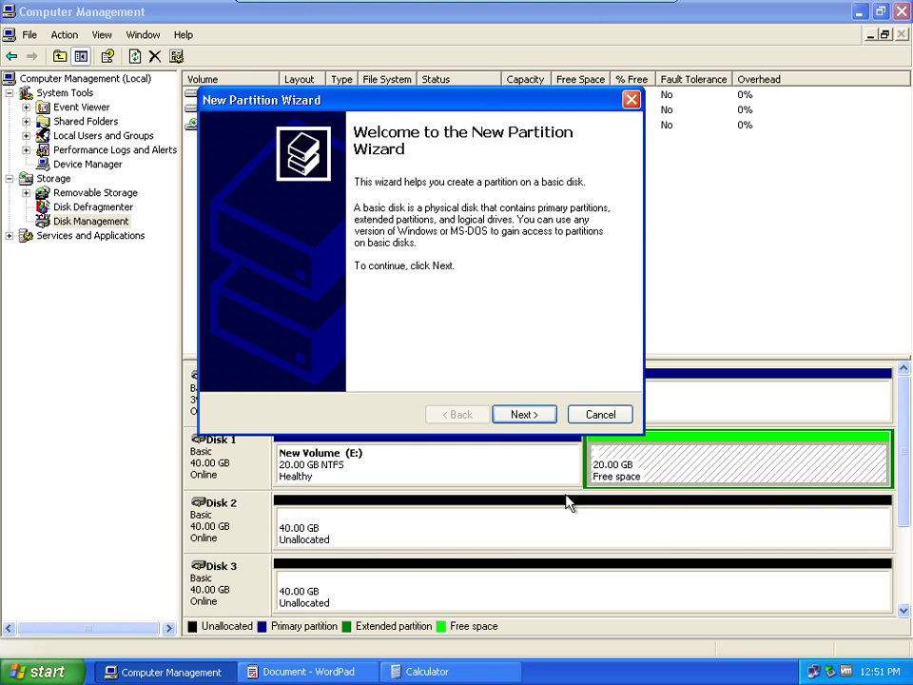
pyautogui.click(524, 415)
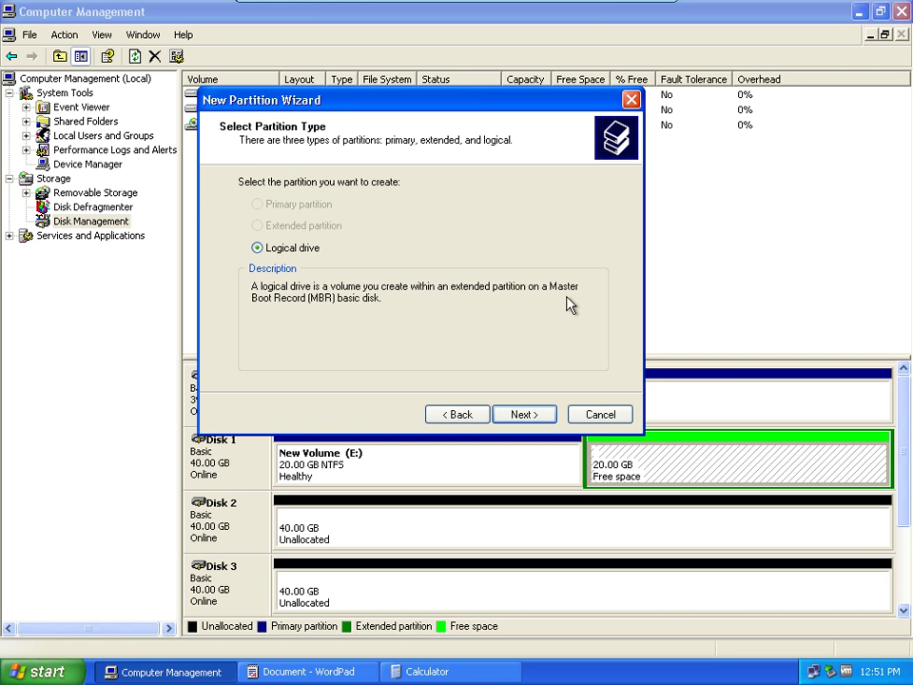
pyautogui.click(529, 417)
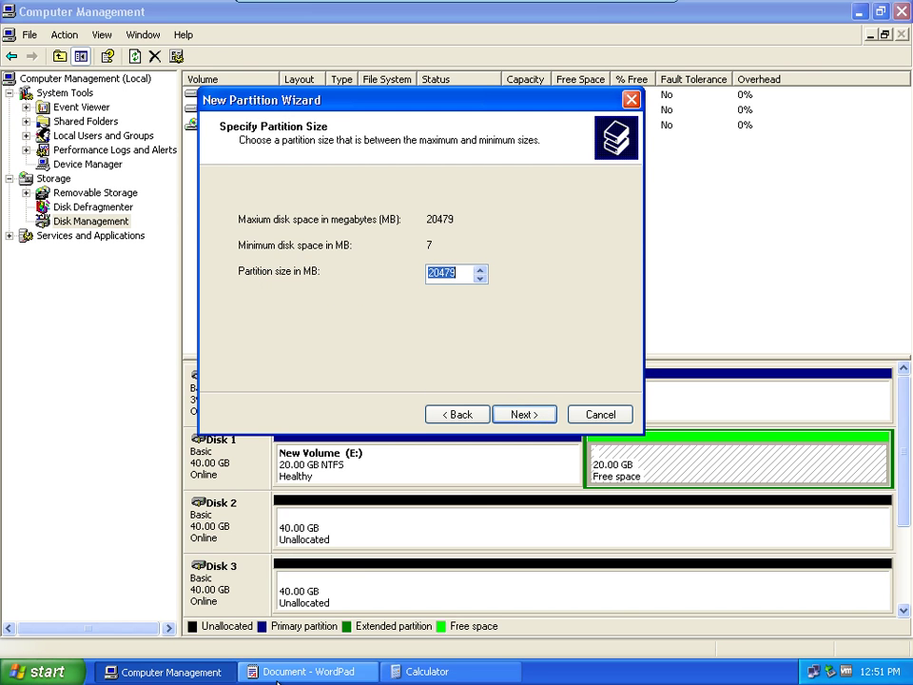
pyautogui.click(38, 672)
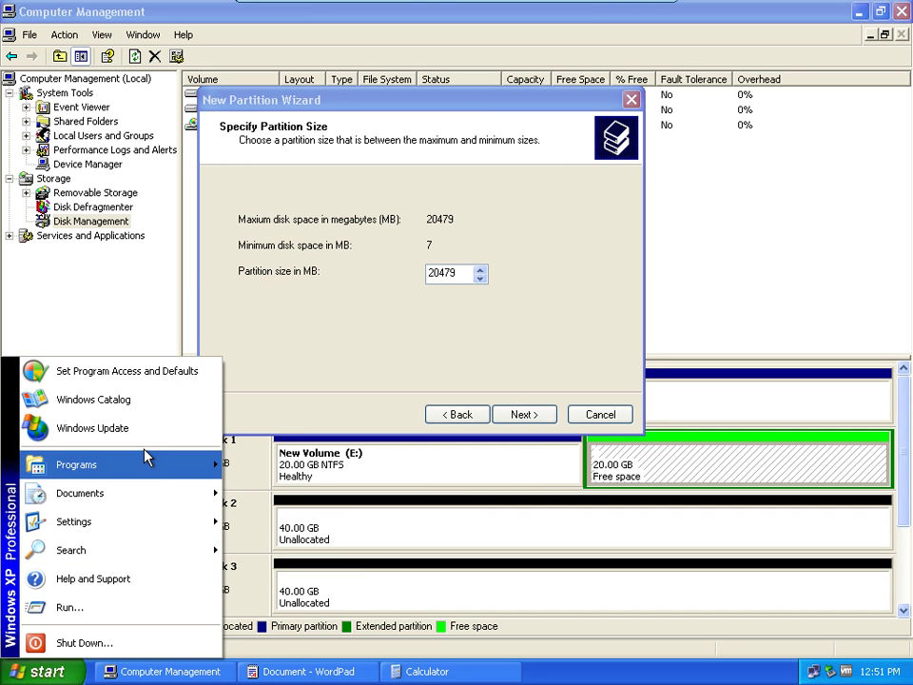
pyautogui.moveTo(175, 467)
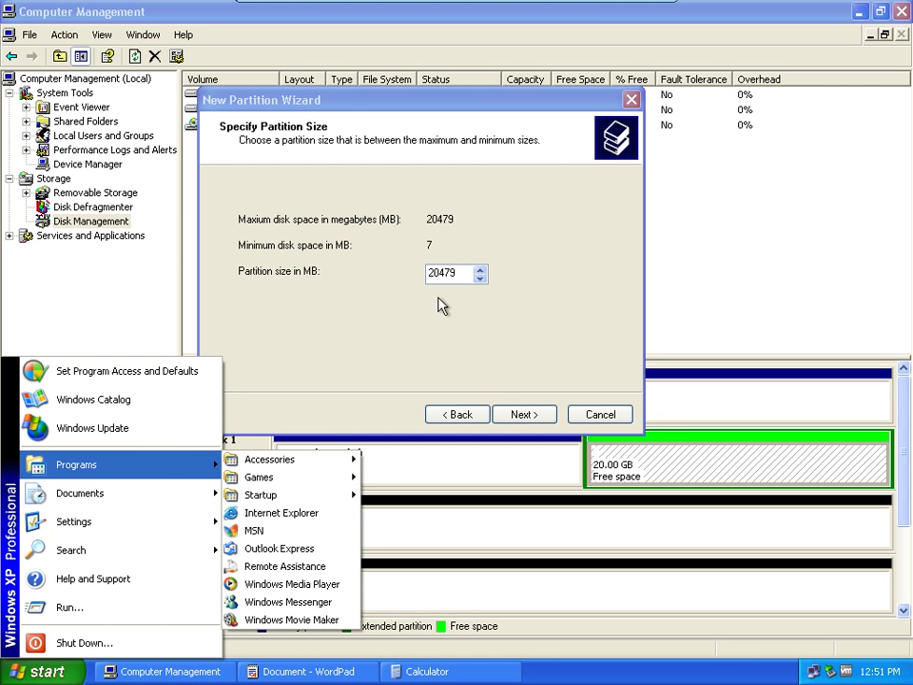
pyautogui.click(465, 269)
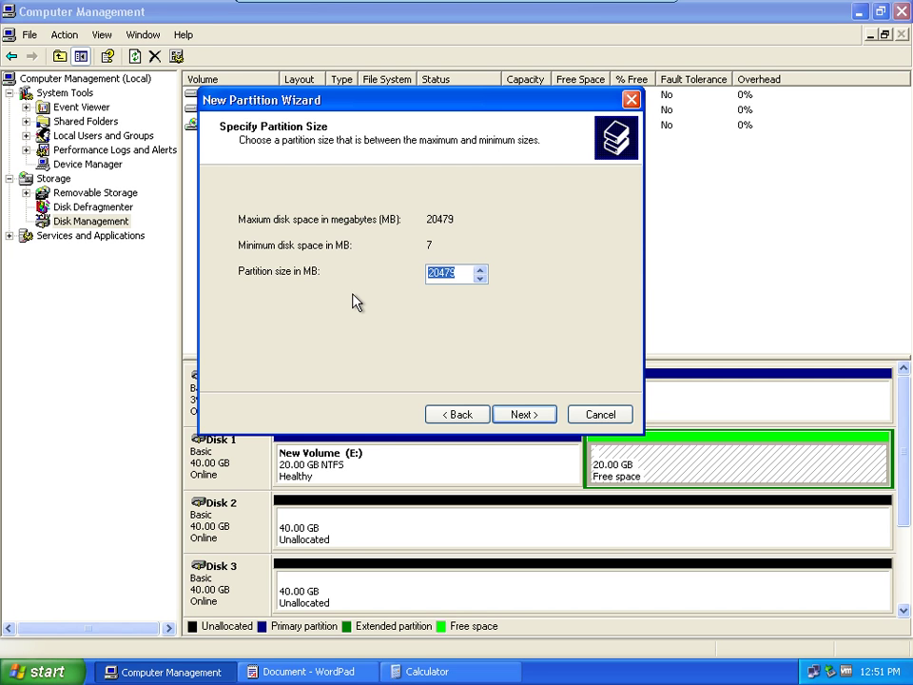
# Create the logical drive with a size of 10240 MB and drive letter F, without formatting it.
pyautogui.write('1')
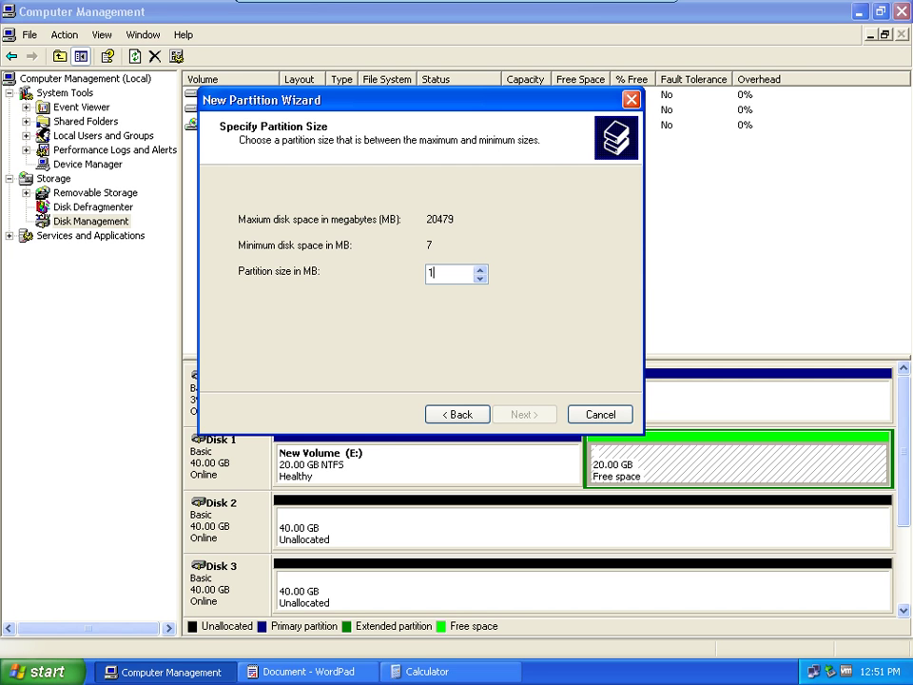
pyautogui.write('0')
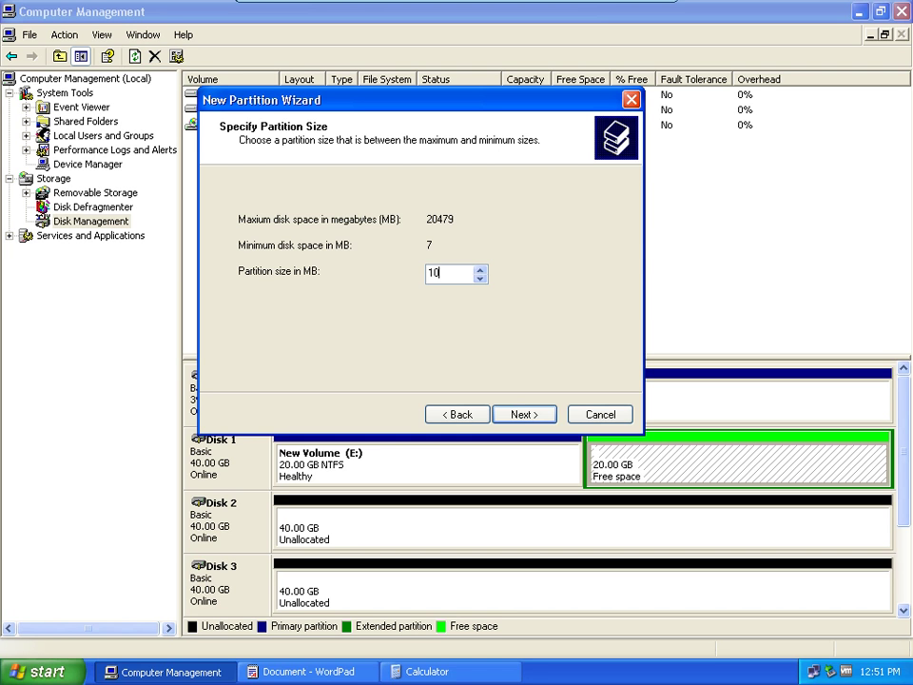
pyautogui.write('240')
pyautogui.click(524, 415)
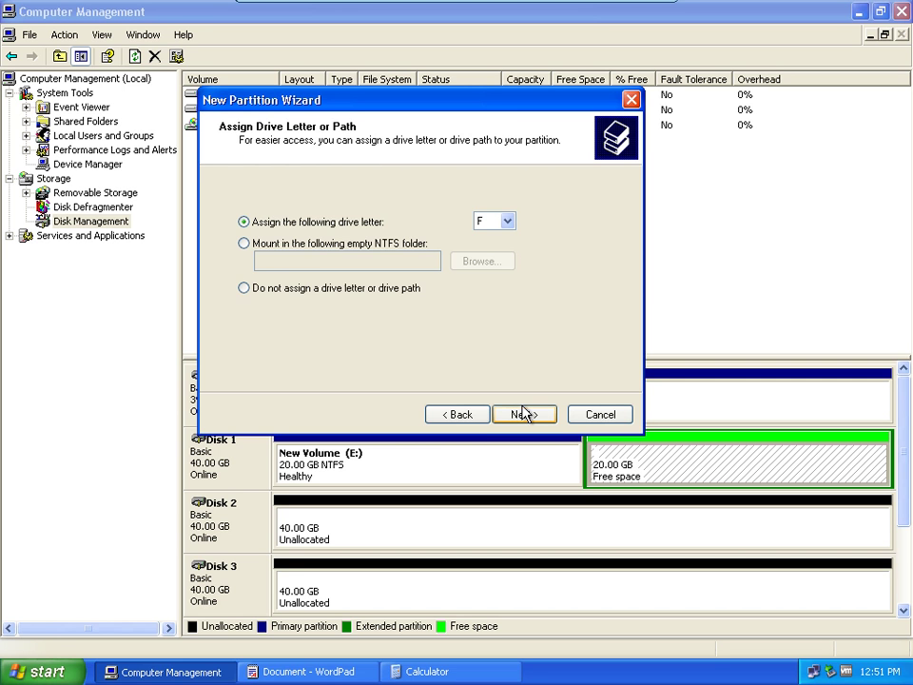
pyautogui.click(524, 416)
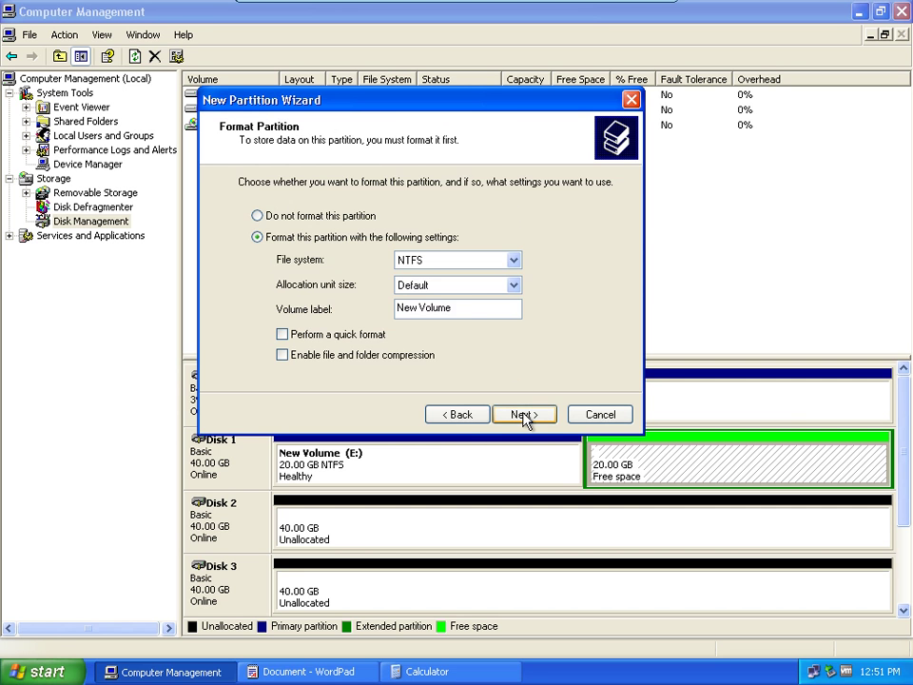
pyautogui.click(332, 338)
pyautogui.click(371, 217)
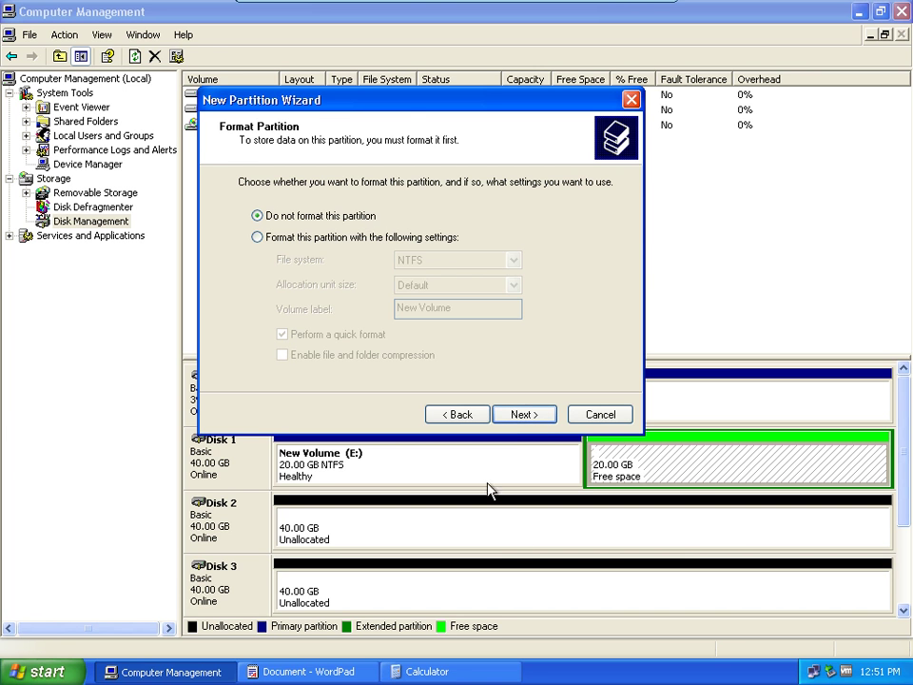
pyautogui.click(526, 416)
pyautogui.click(524, 416)
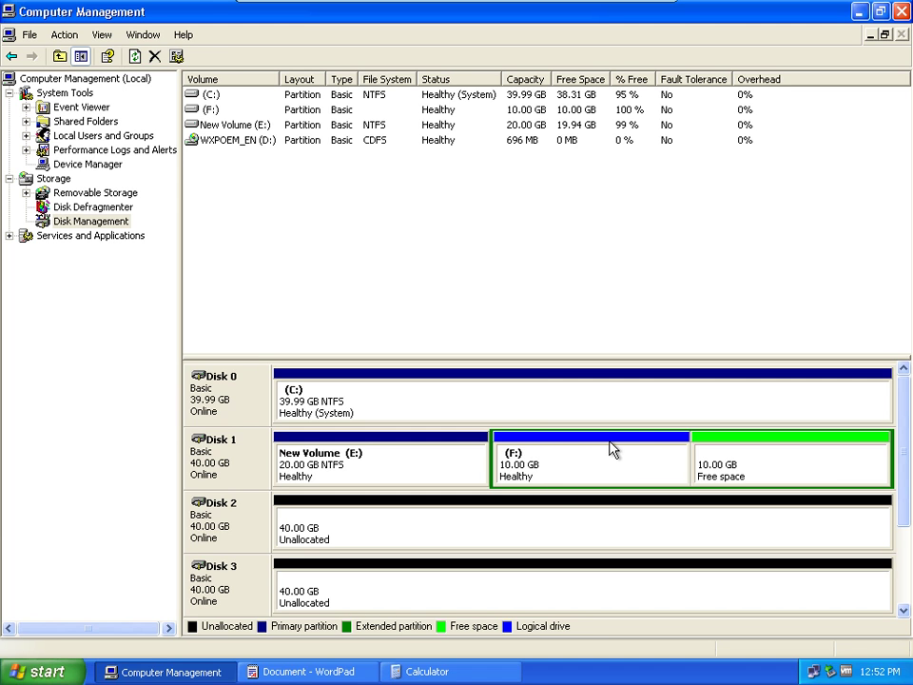
# Create a second logical drive in the leftover free space on Disk 1, using 10236 MB, drive letter G and no formatting.
pyautogui.rightClick(749, 460)
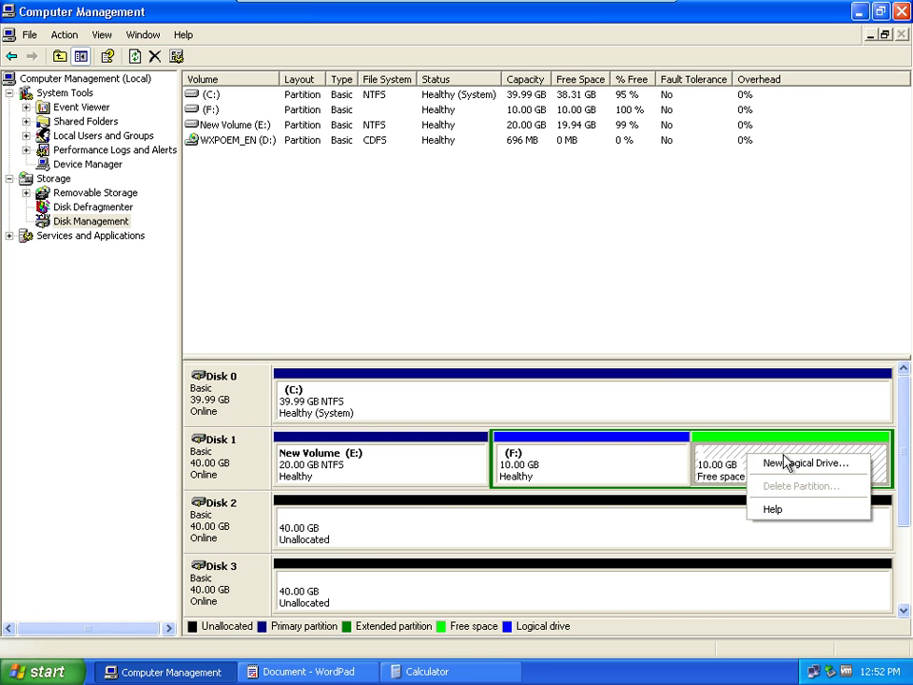
pyautogui.click(788, 465)
pyautogui.click(525, 415)
pyautogui.click(525, 416)
pyautogui.click(525, 416)
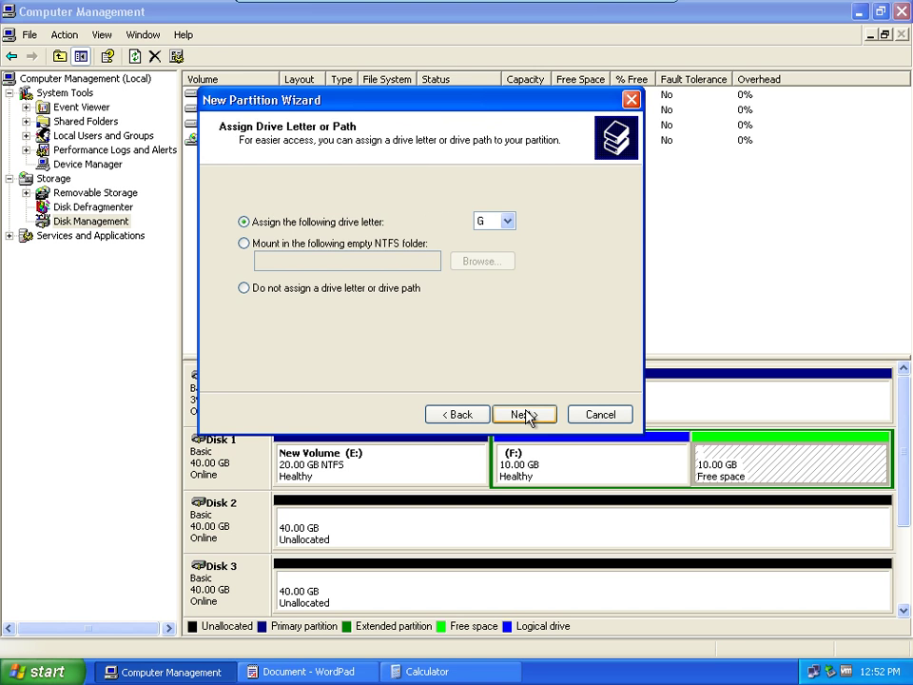
pyautogui.click(525, 415)
pyautogui.click(328, 217)
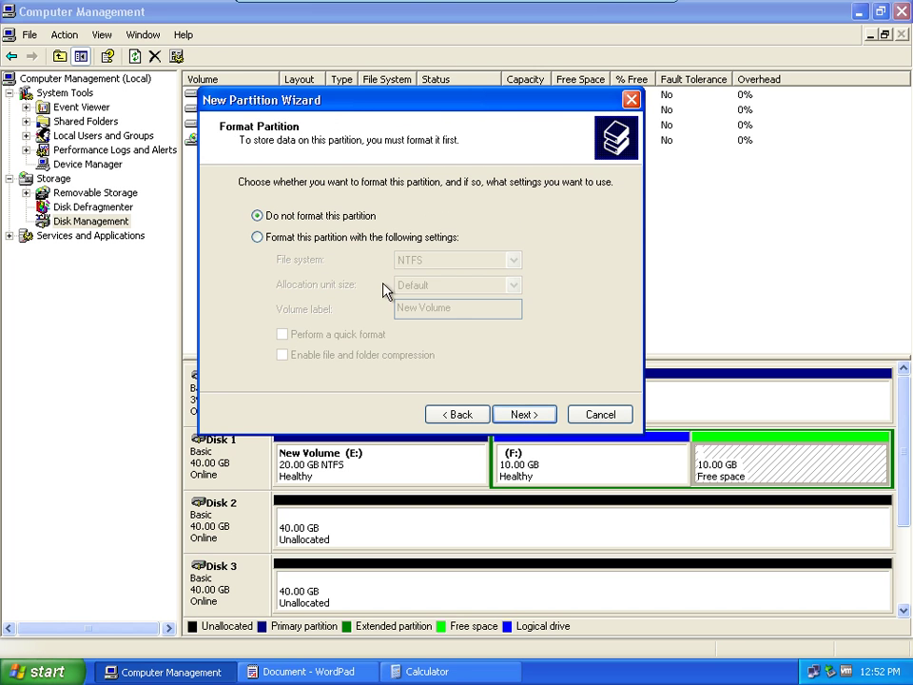
pyautogui.click(524, 414)
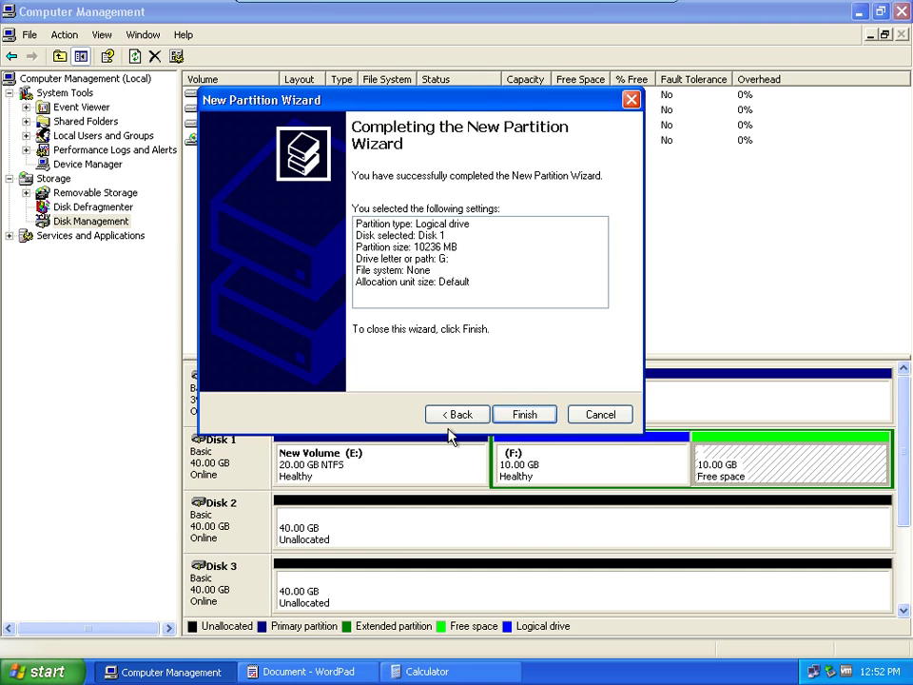
pyautogui.click(525, 414)
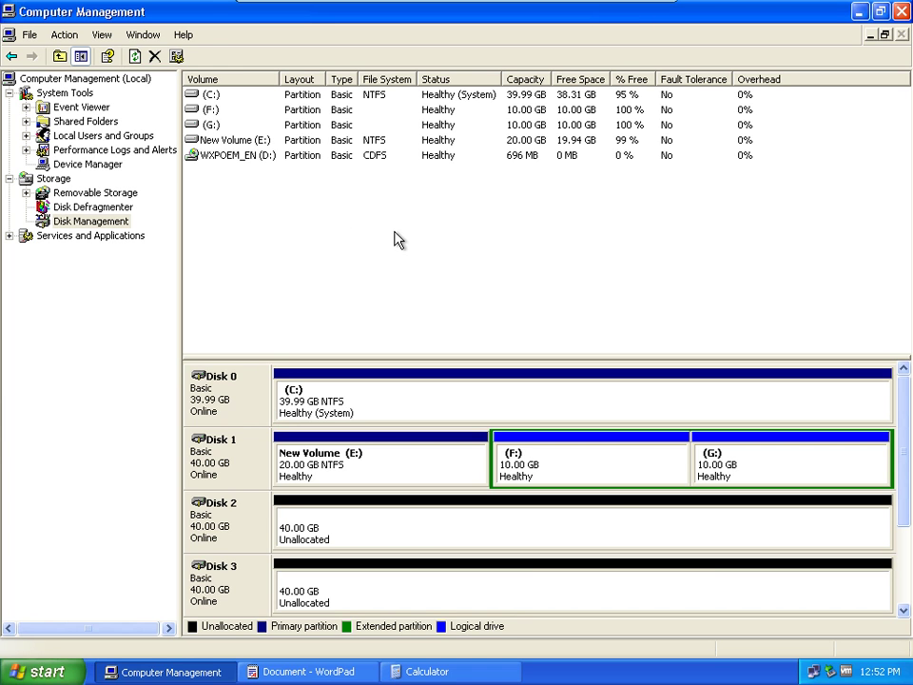
# Delete one of the two logical drives in Disk 1's extended partition, accepting the loss of its data.
pyautogui.rightClick(737, 453)
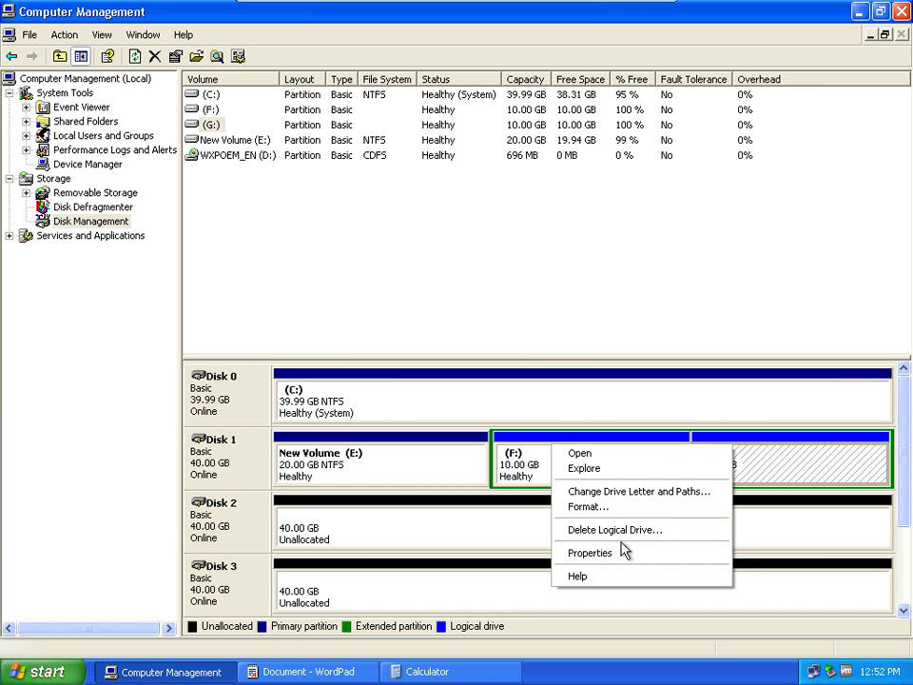
pyautogui.click(626, 530)
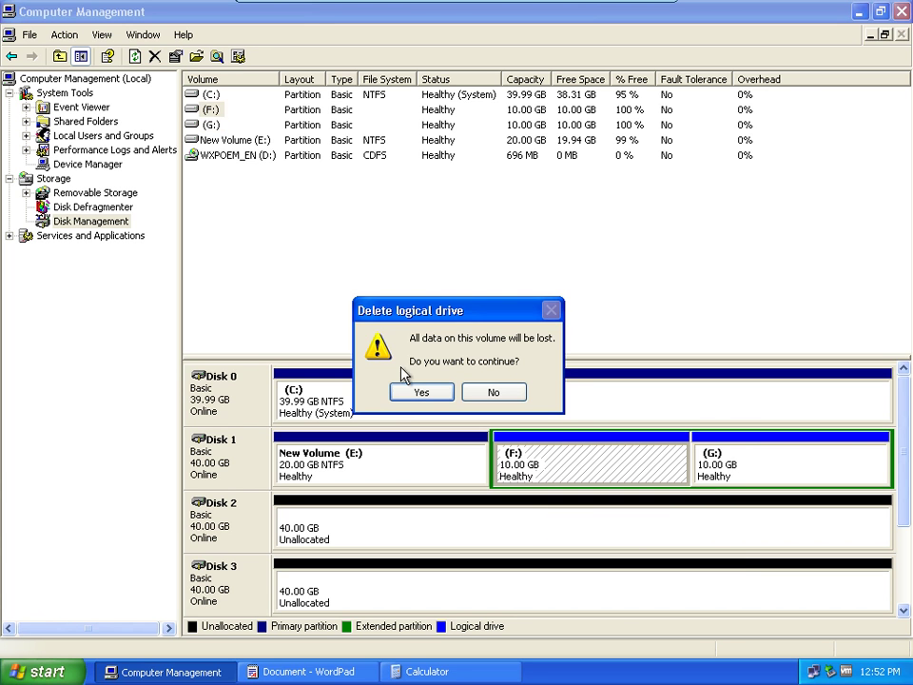
pyautogui.click(424, 390)
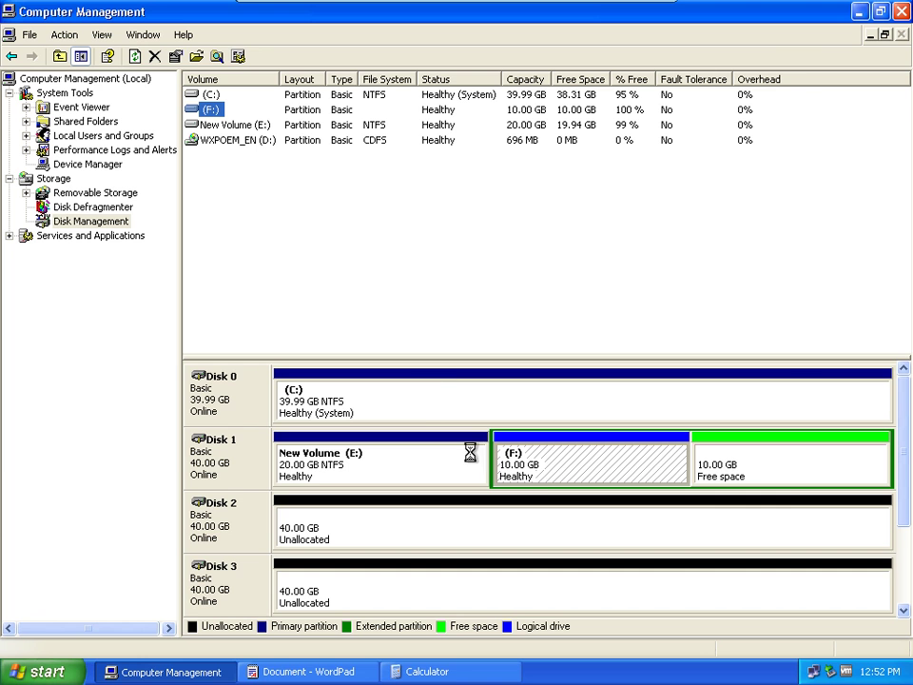
# Recreate the deleted logical drive in Disk 1's free space with 10236 MB, leaving it unformatted.
pyautogui.rightClick(795, 461)
pyautogui.click(756, 460)
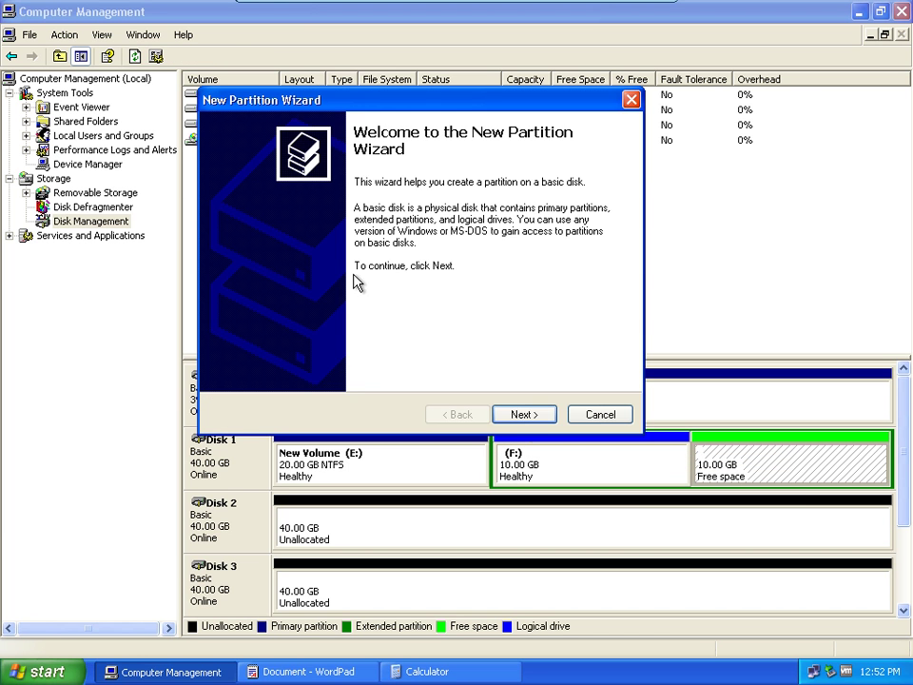
pyautogui.click(504, 422)
pyautogui.click(537, 413)
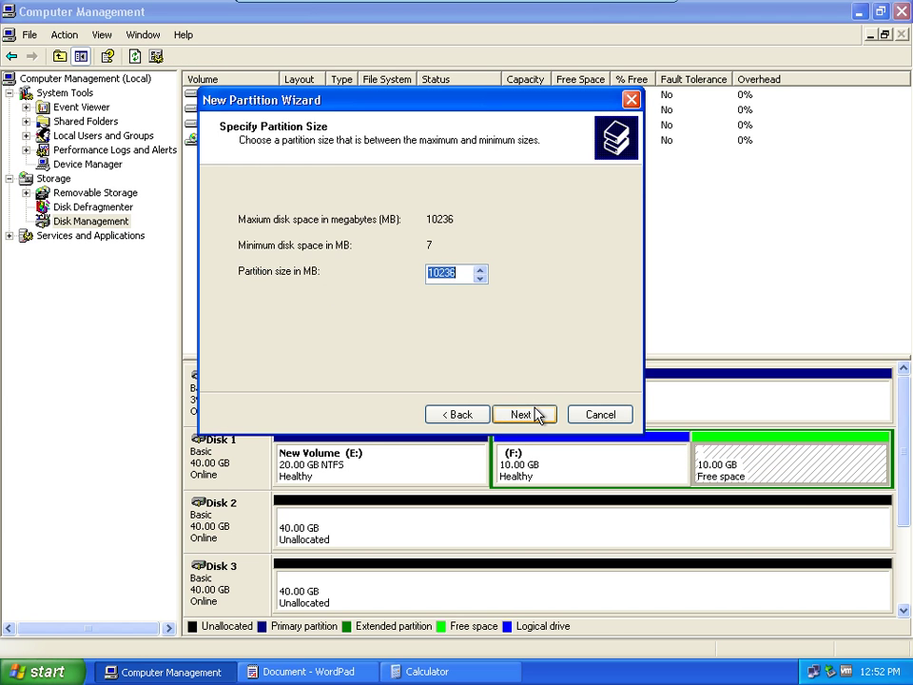
pyautogui.click(537, 413)
pyautogui.click(536, 415)
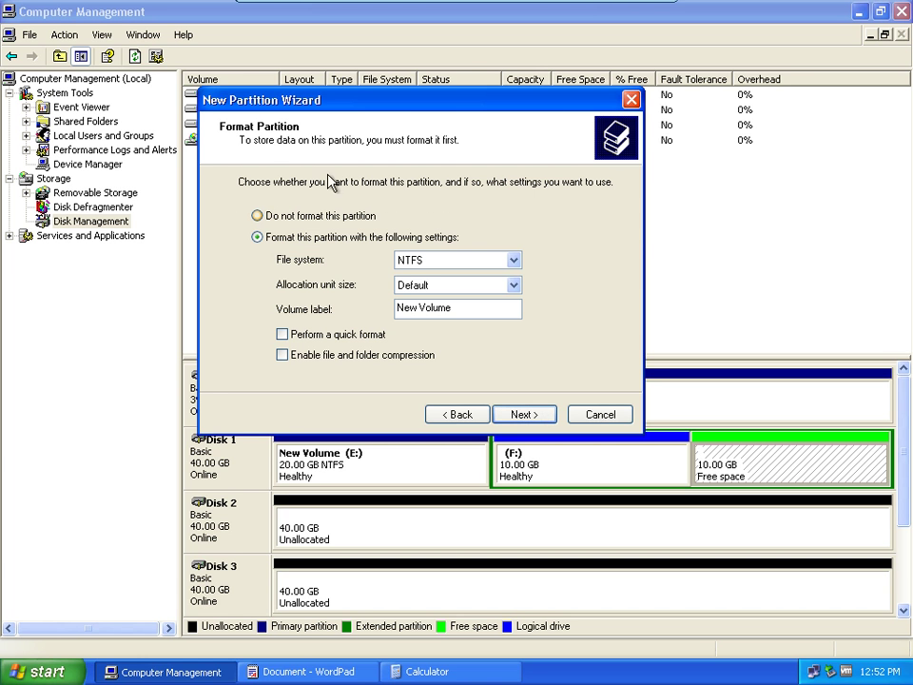
pyautogui.click(321, 218)
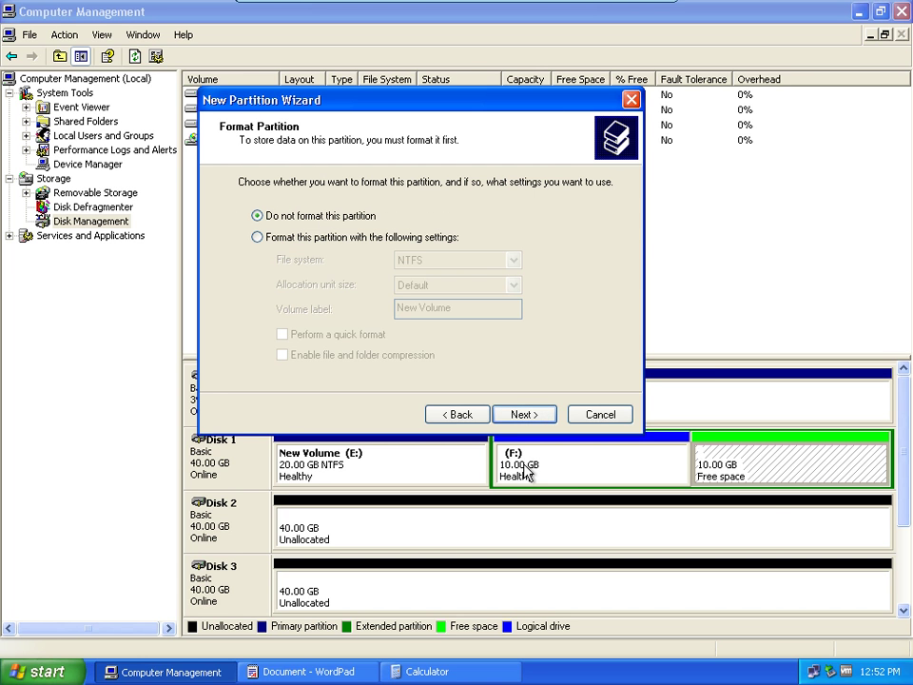
pyautogui.click(518, 416)
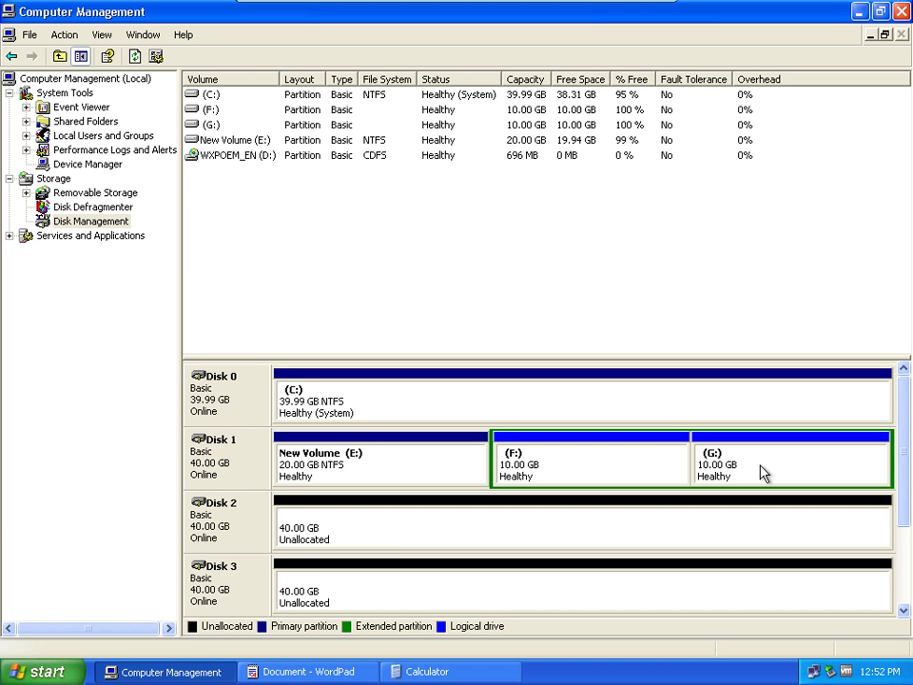
# Change the drive letter of logical drive G: on Disk 1 to P, accepting the drive letter change.
pyautogui.rightClick(710, 461)
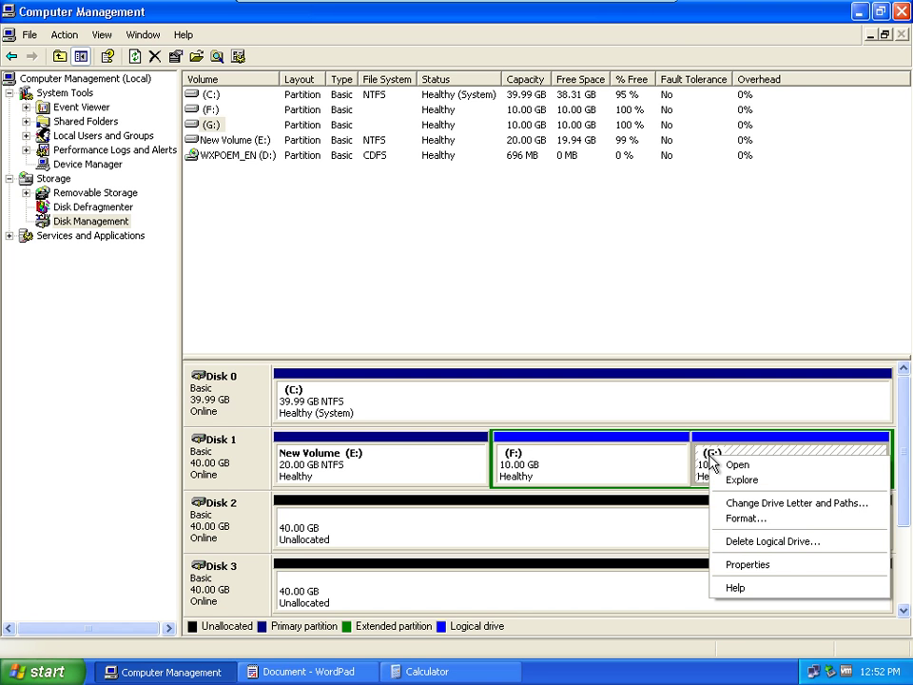
pyautogui.click(737, 504)
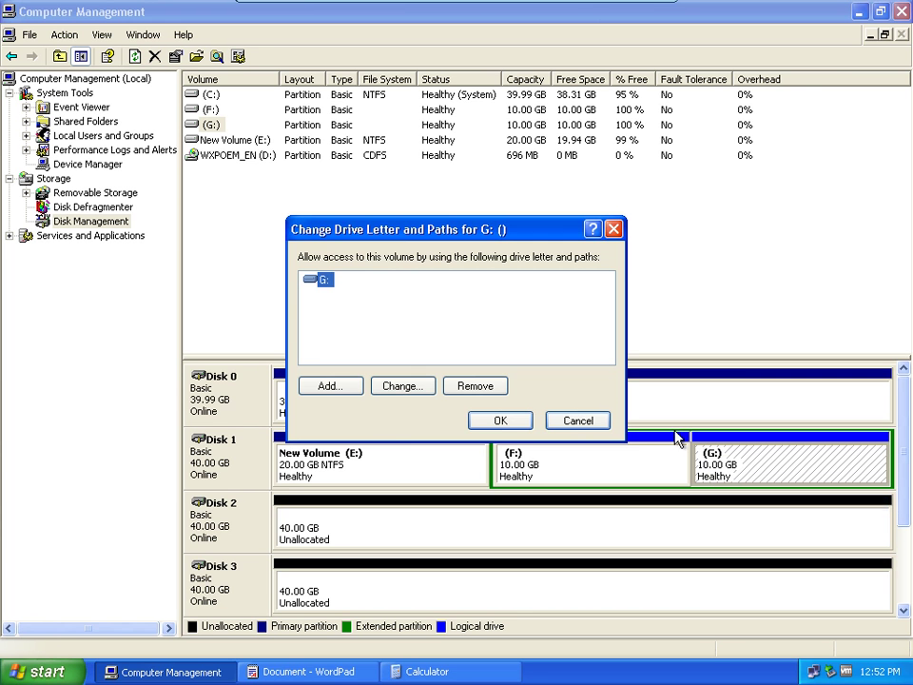
pyautogui.click(407, 388)
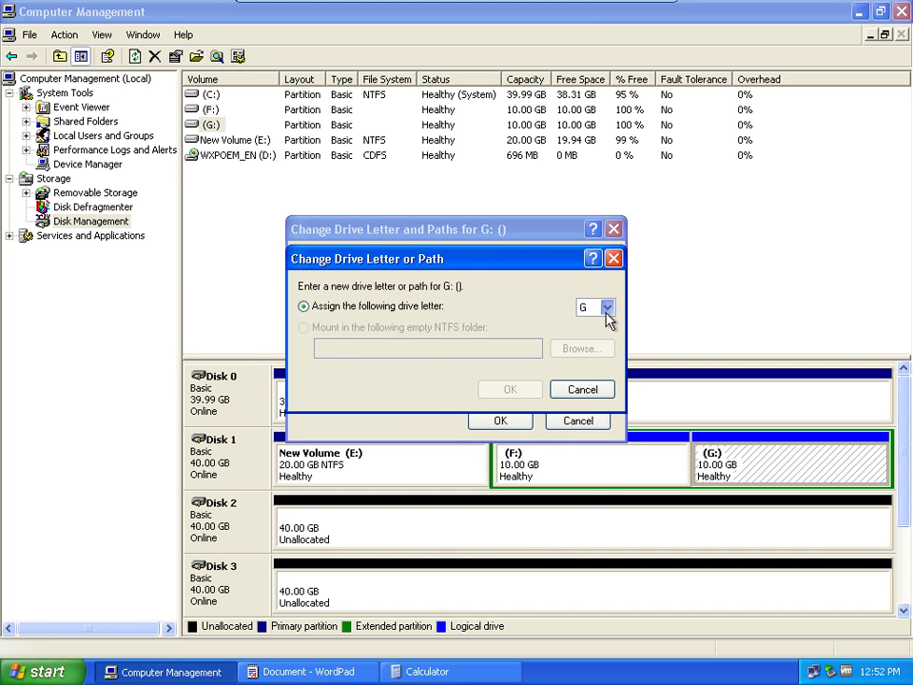
pyautogui.click(607, 307)
pyautogui.click(599, 432)
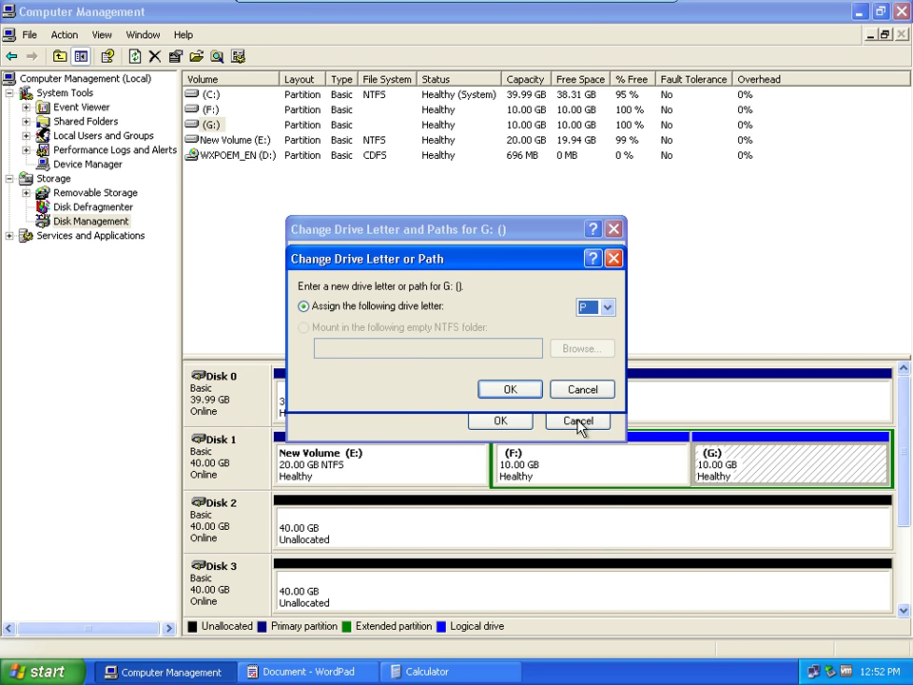
pyautogui.click(526, 383)
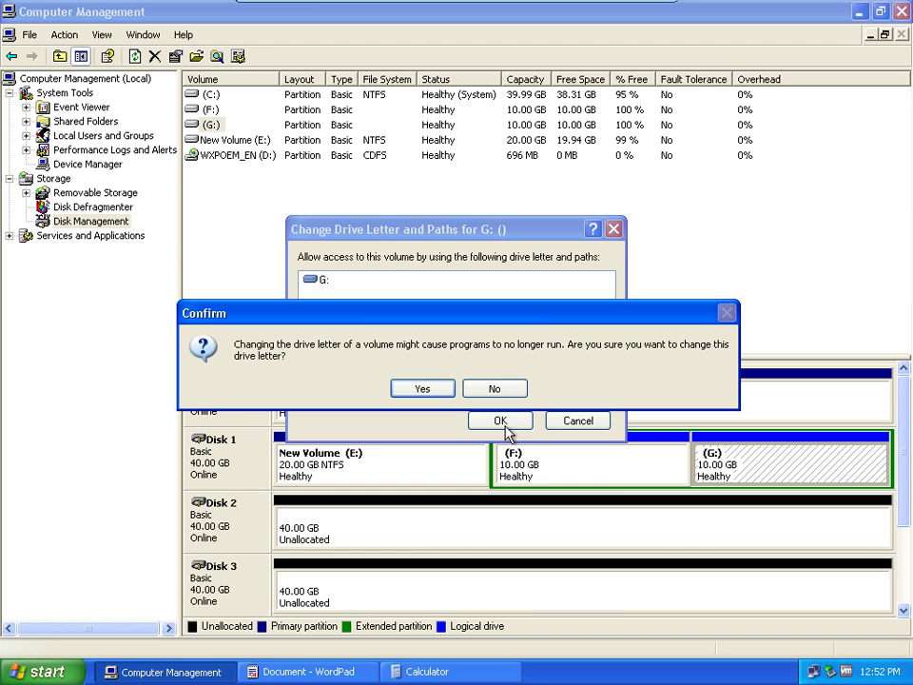
pyautogui.click(439, 389)
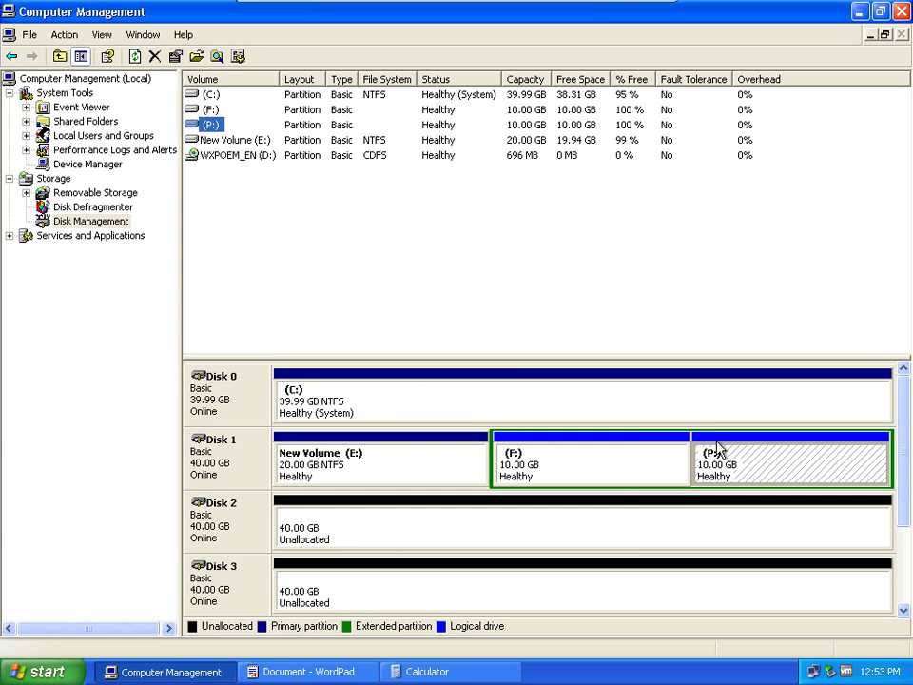
# Minimize Computer Management and close the WordPad document without saving its changes.
pyautogui.click(858, 12)
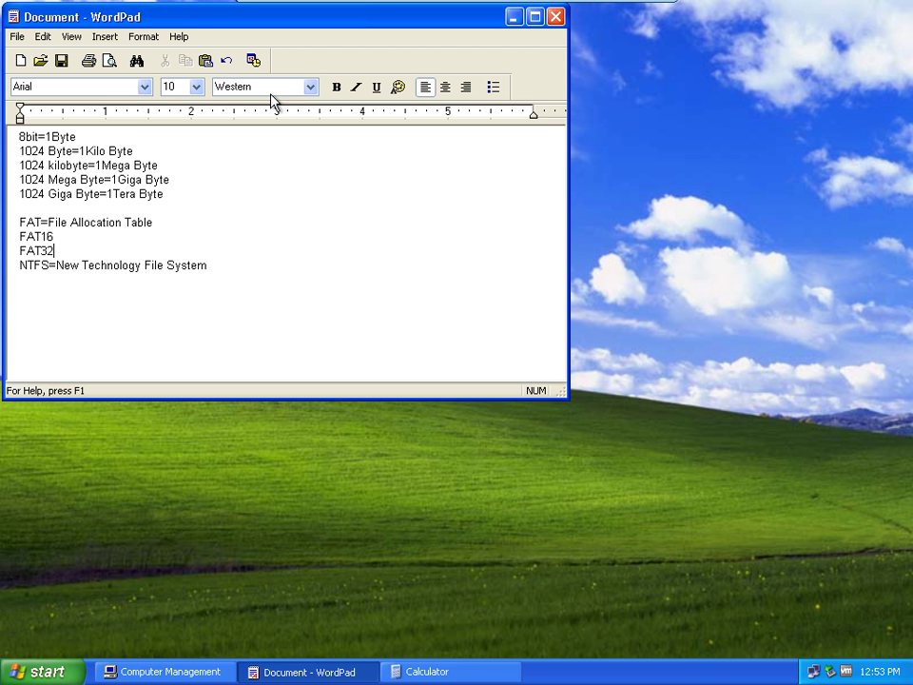
pyautogui.click(555, 16)
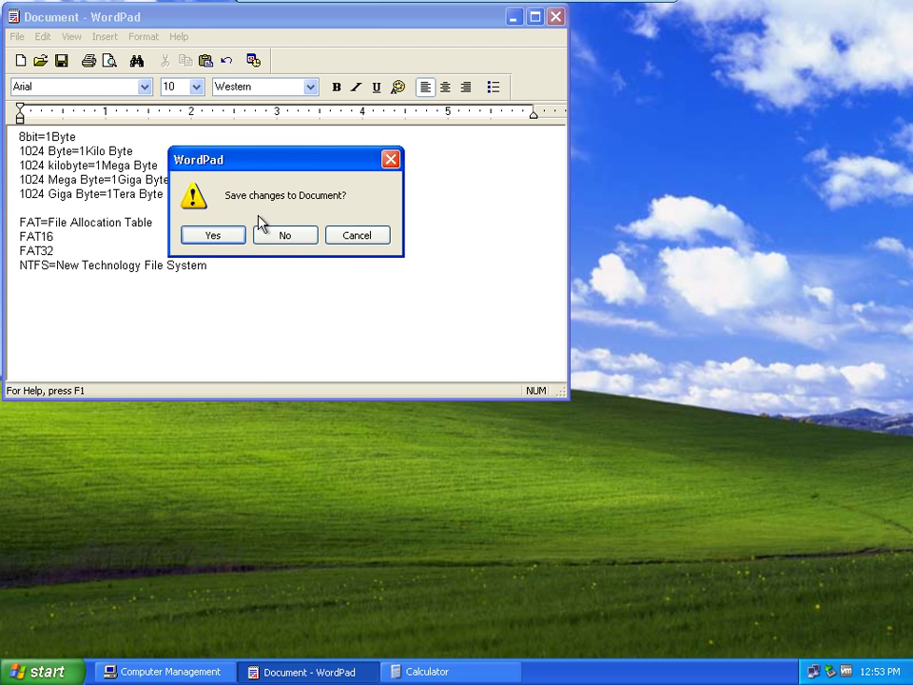
pyautogui.click(285, 238)
# Open My Computer and select the new drives E:, P: and F: one after another.
pyautogui.click(36, 109)
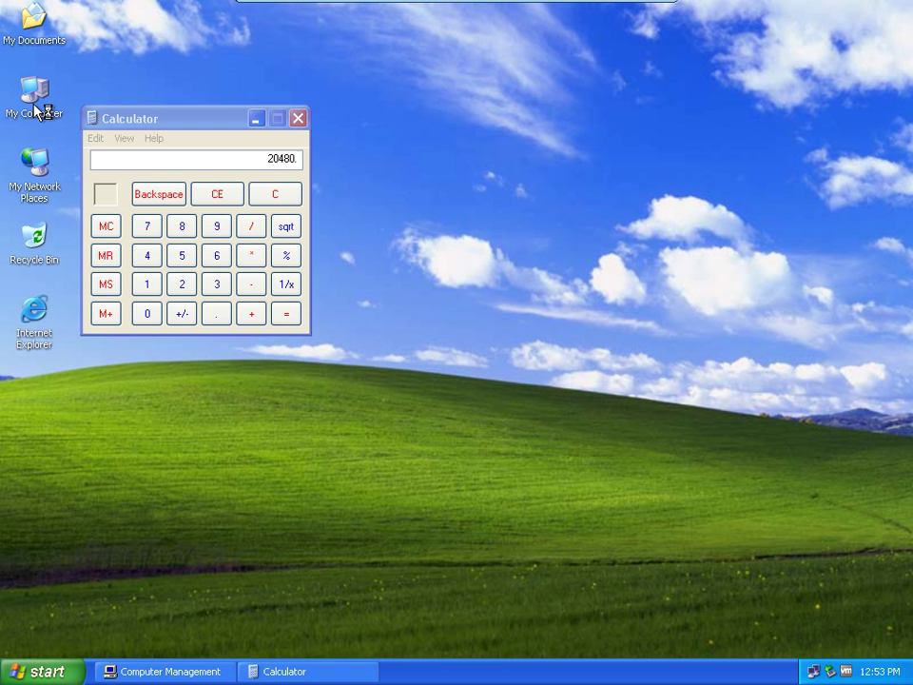
pyautogui.doubleClick(35, 110)
pyautogui.click(560, 282)
pyautogui.click(547, 340)
pyautogui.click(379, 333)
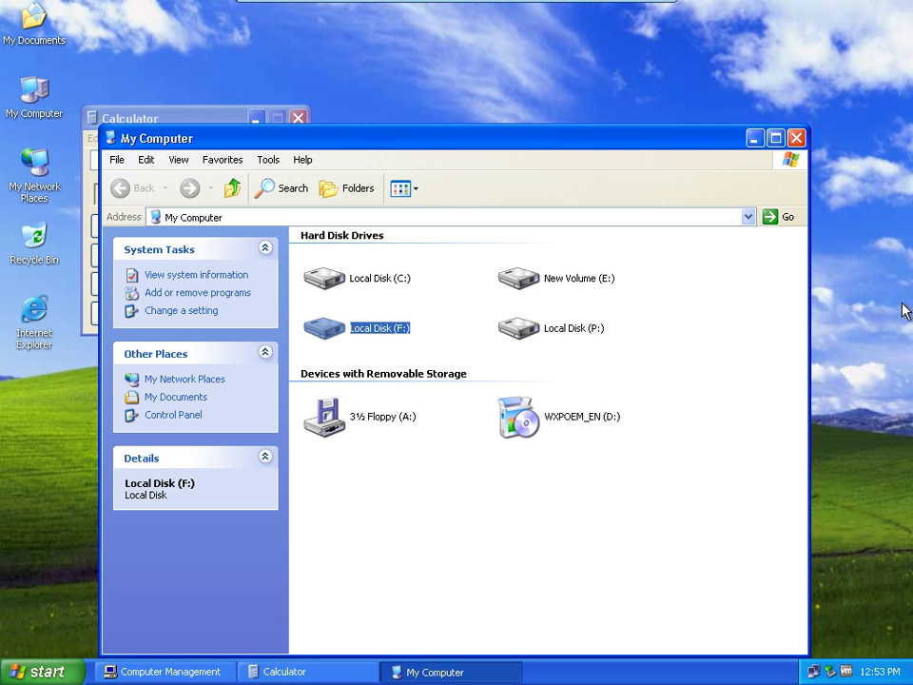
# Open the unformatted drive F:, agree to format it, and choose the FAT32 file system with Quick Format enabled.
pyautogui.doubleClick(368, 329)
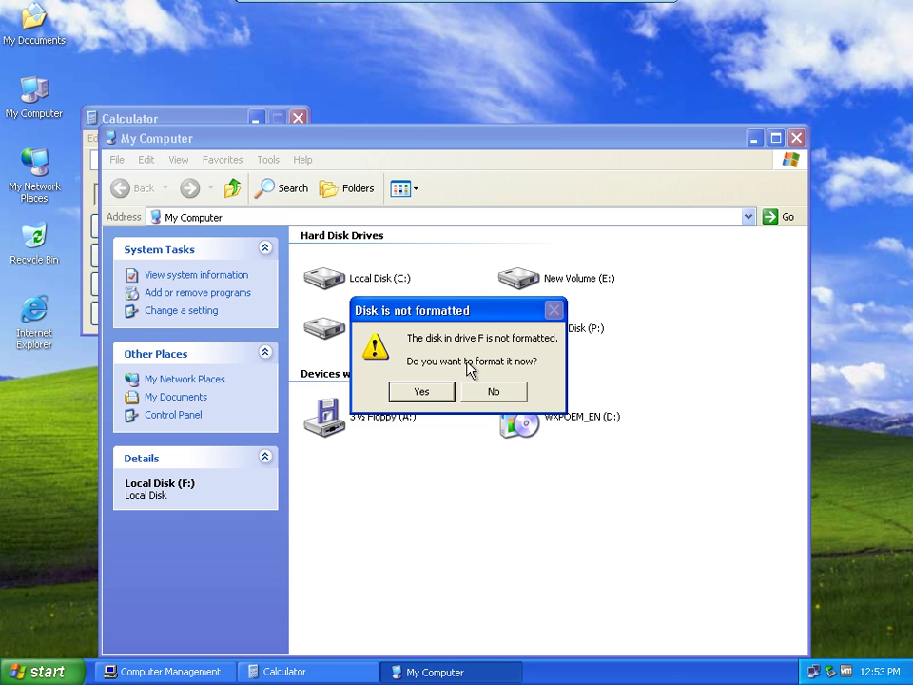
pyautogui.click(425, 392)
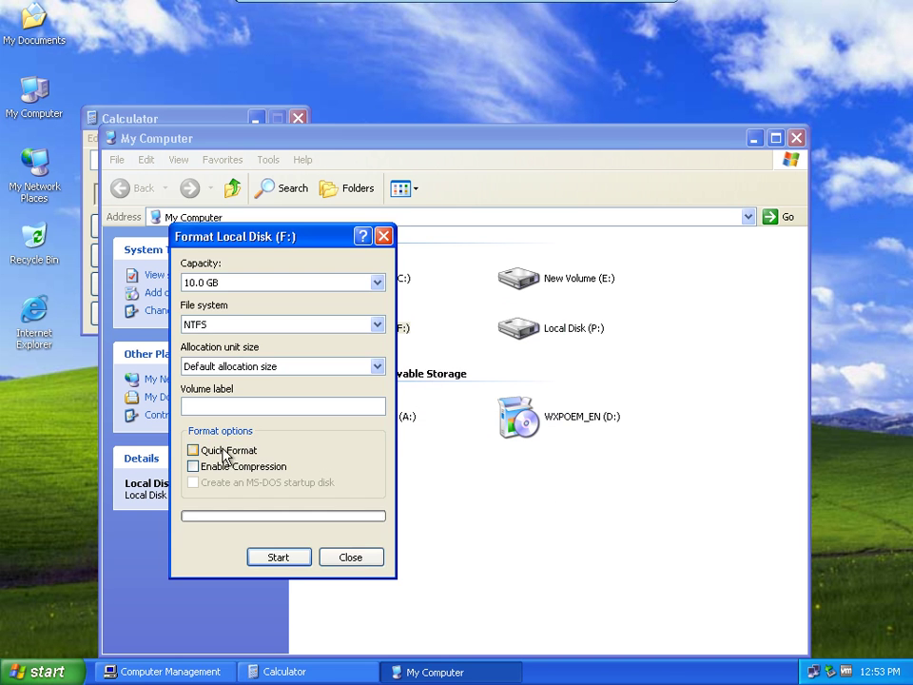
pyautogui.click(230, 451)
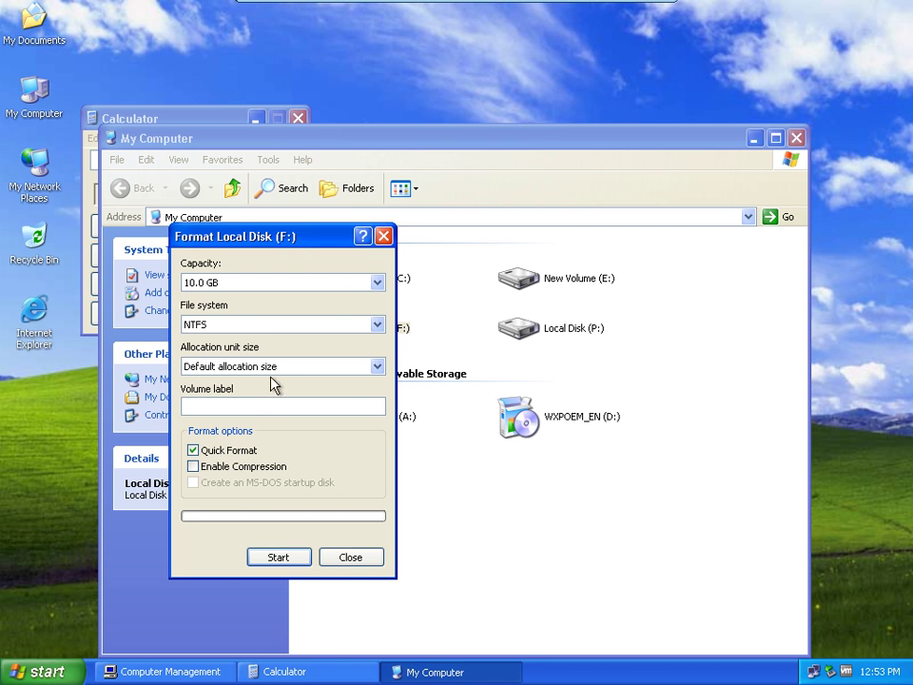
pyautogui.click(271, 326)
pyautogui.click(249, 353)
pyautogui.click(271, 325)
pyautogui.click(253, 340)
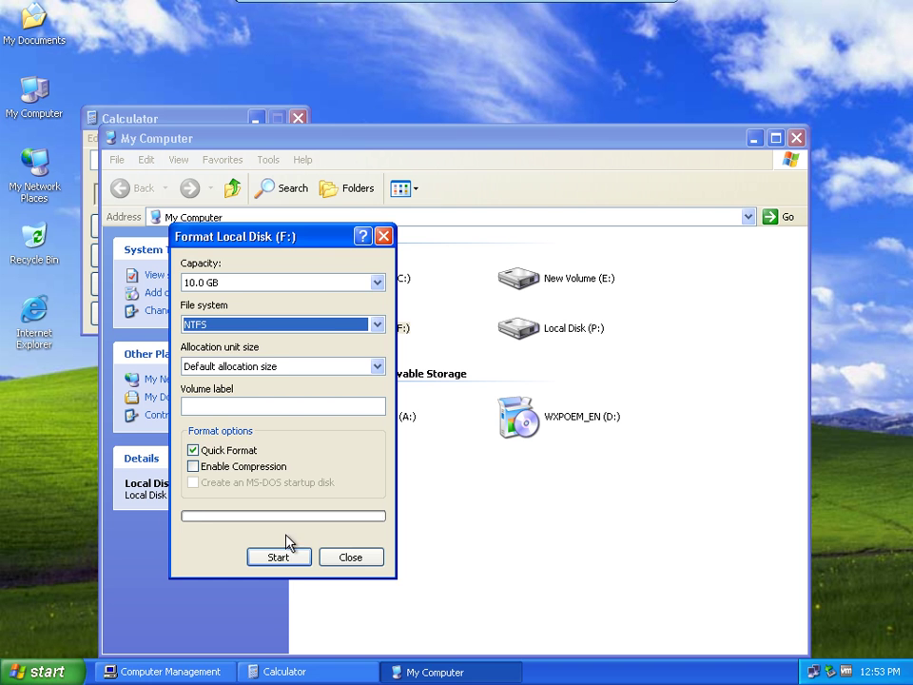
pyautogui.click(303, 326)
pyautogui.click(279, 353)
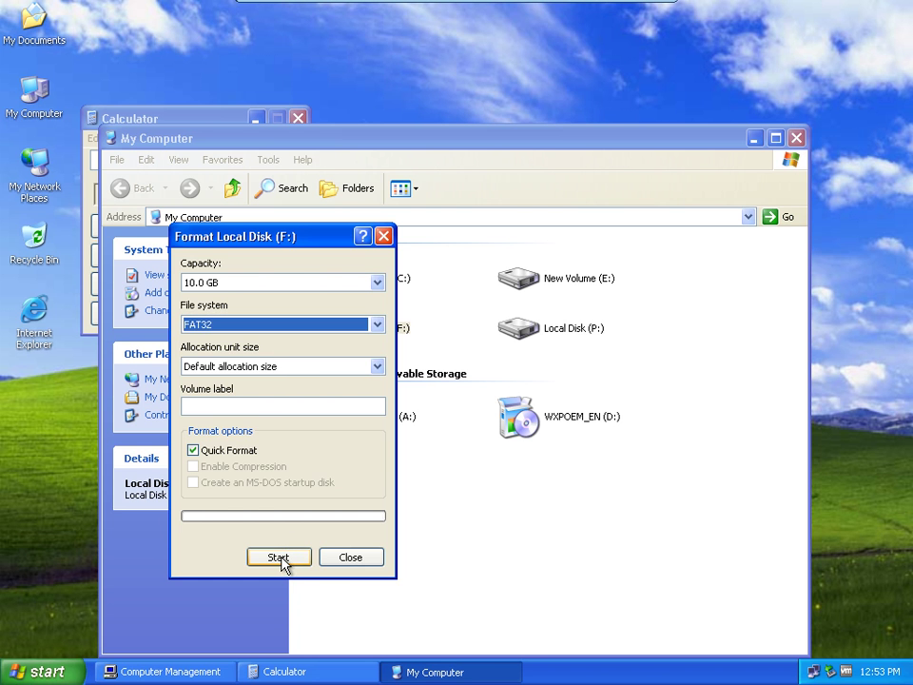
# Run the format of drive F:, accepting the loss of its data, and close the format dialog.
pyautogui.click(279, 557)
pyautogui.click(412, 392)
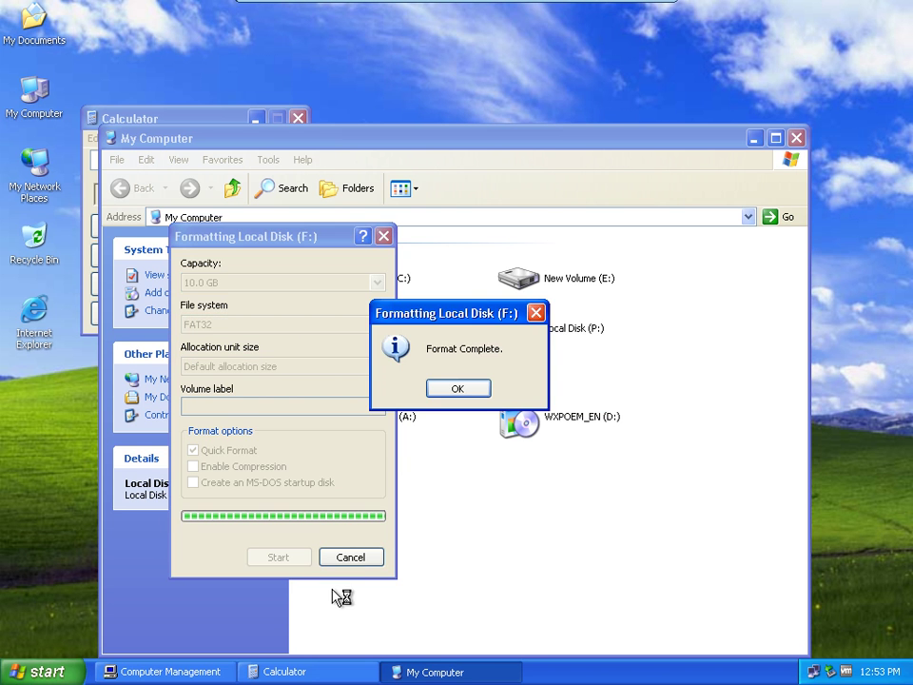
pyautogui.click(457, 389)
pyautogui.click(350, 557)
# Create a folder in the root of drive F:, keeping the default name New Folder.
pyautogui.rightClick(465, 344)
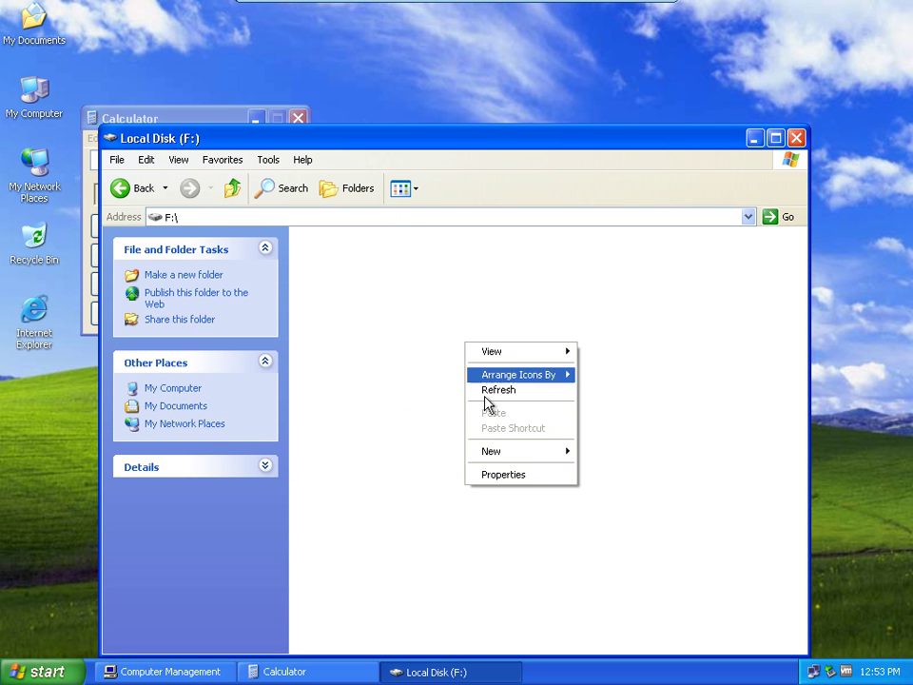
pyautogui.moveTo(563, 455)
pyautogui.click(611, 452)
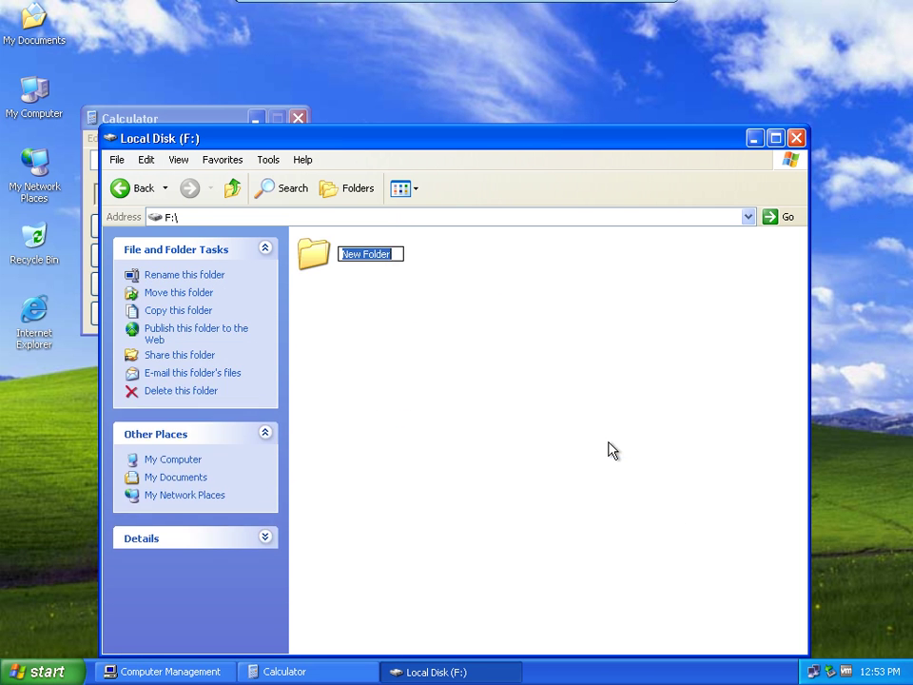
pyautogui.click(340, 315)
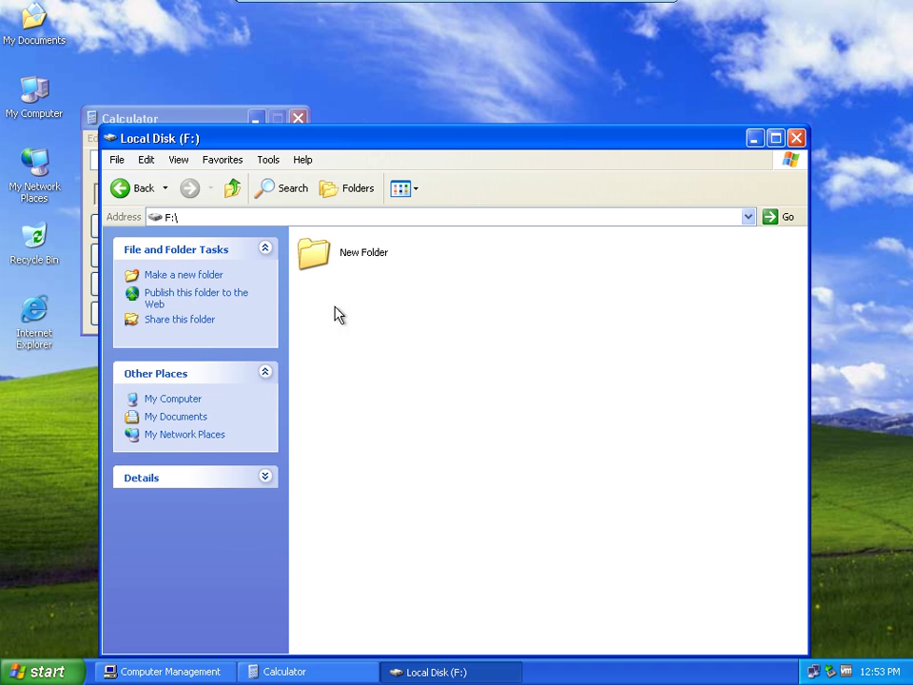
# Return to My Computer and examine the general, security and quota properties of drive E:, leaving them without changes.
pyautogui.click(126, 190)
pyautogui.click(571, 286)
pyautogui.rightClick(570, 285)
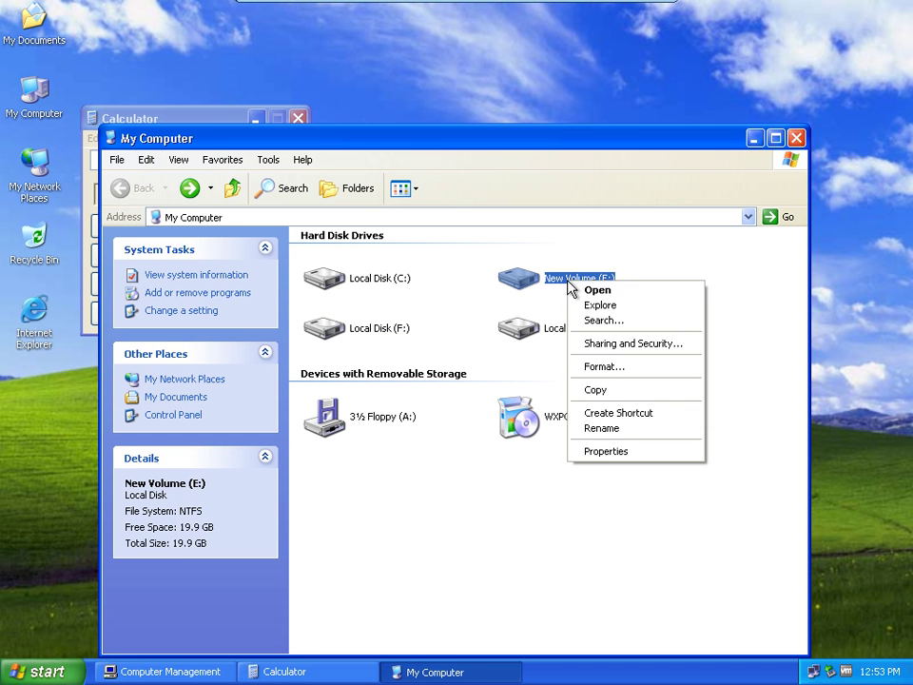
pyautogui.click(605, 451)
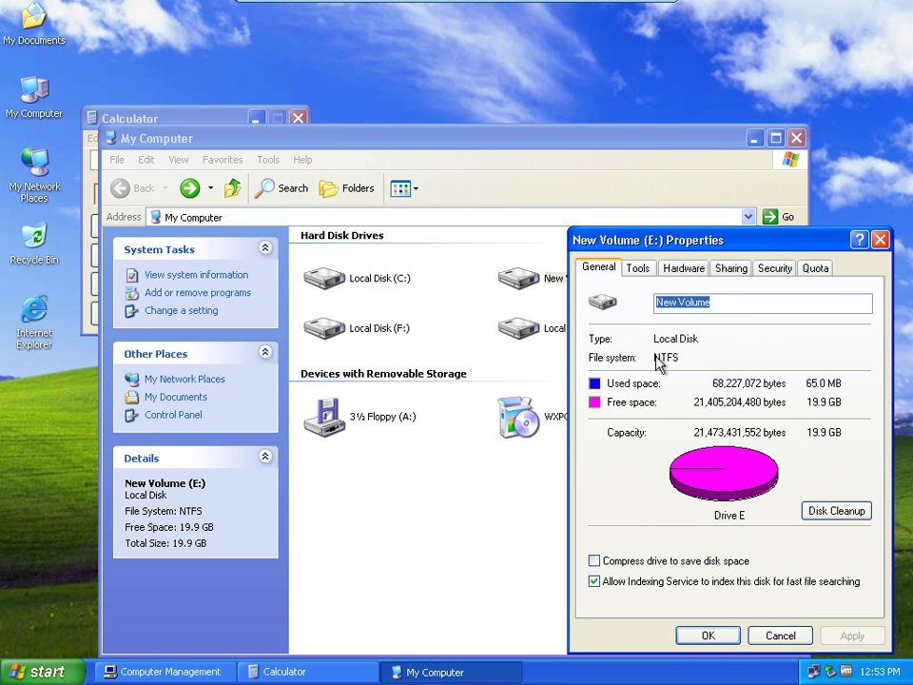
pyautogui.click(775, 269)
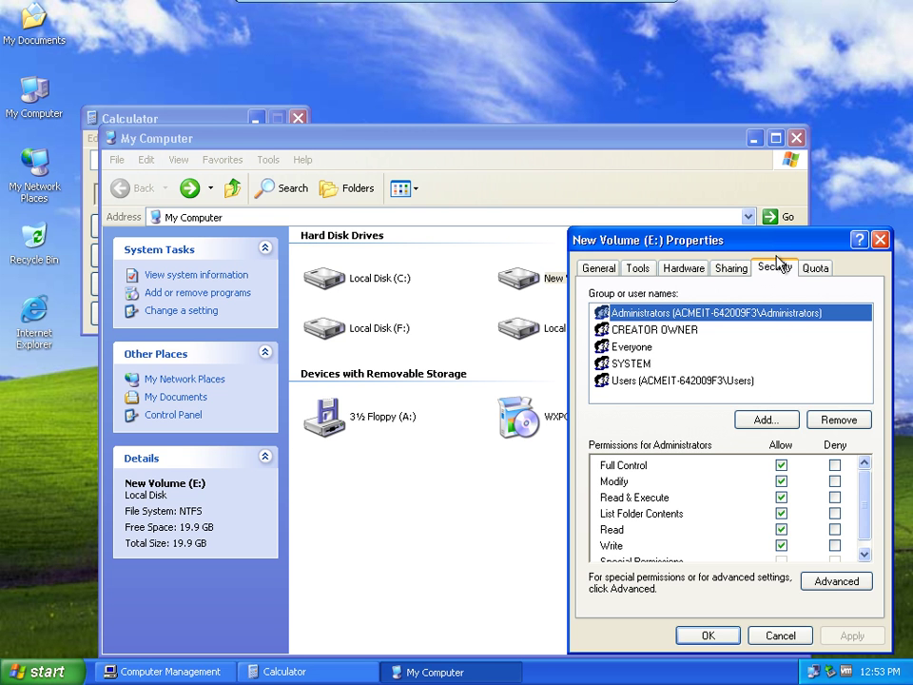
pyautogui.moveTo(773, 247); pyautogui.dragTo(560, 133)
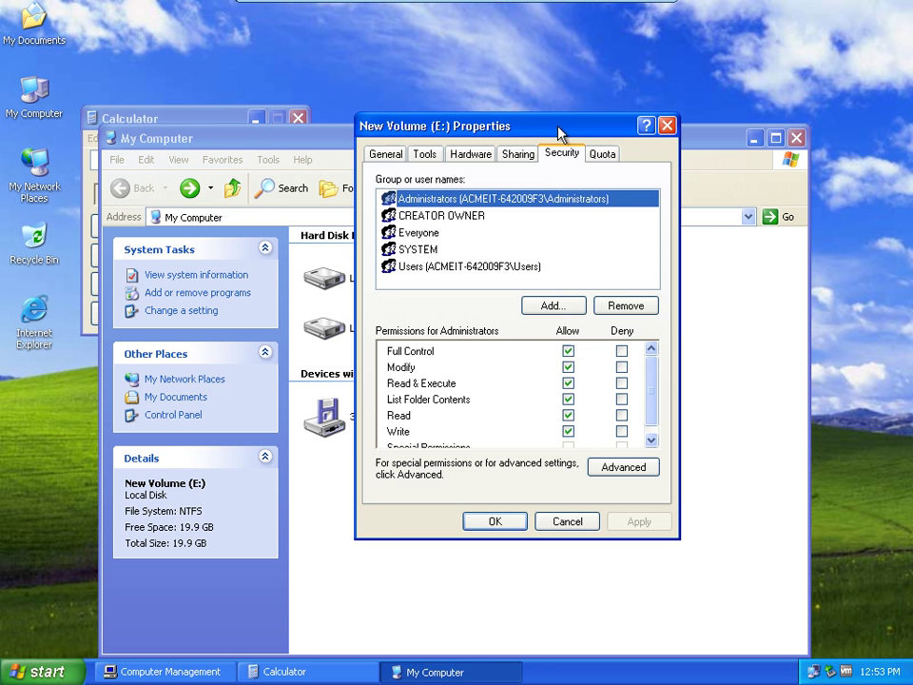
pyautogui.click(593, 159)
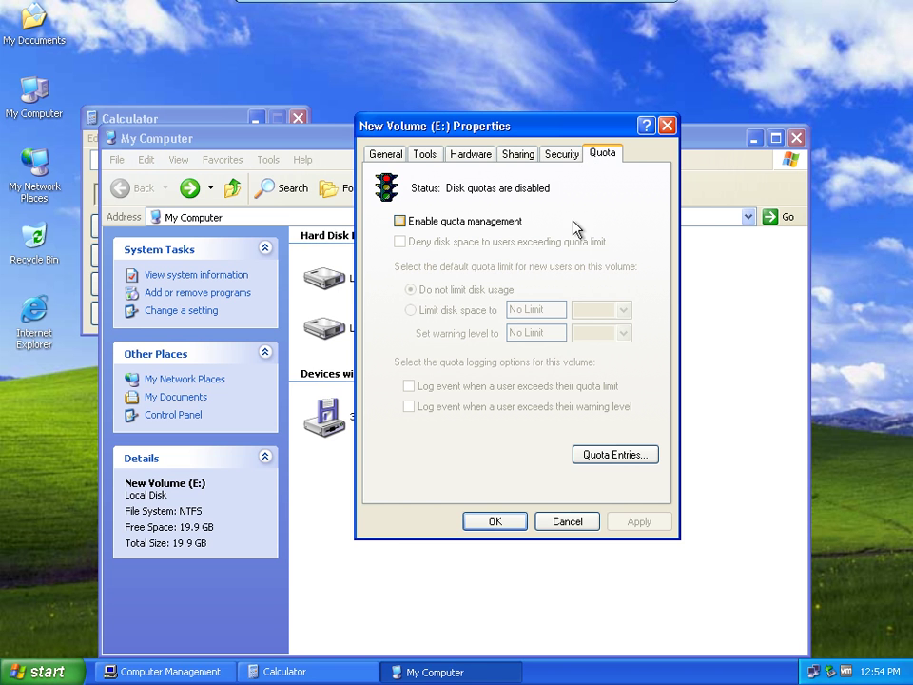
pyautogui.click(388, 155)
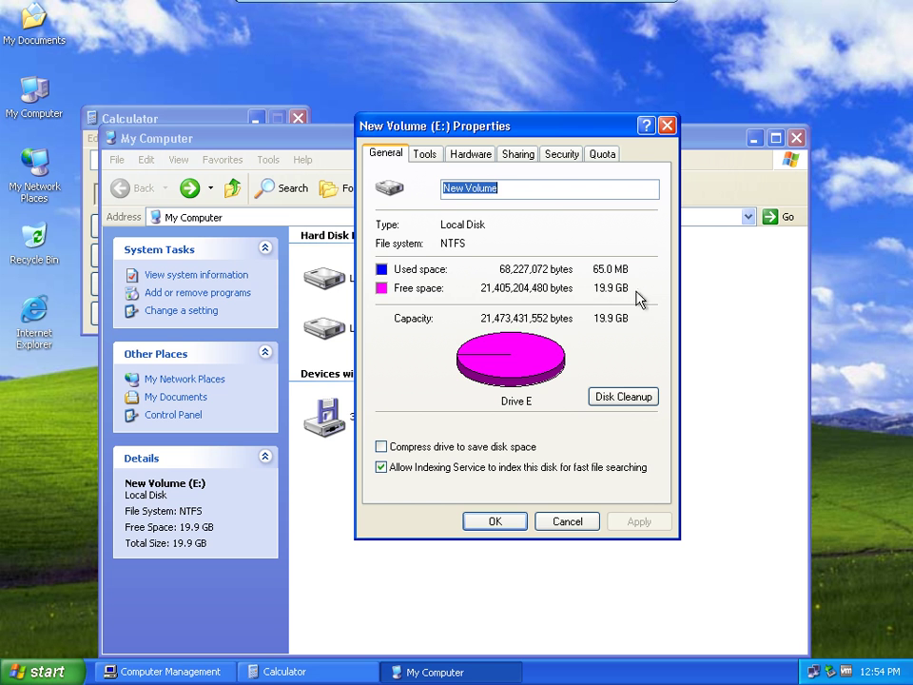
pyautogui.click(565, 157)
pyautogui.click(599, 155)
pyautogui.click(569, 522)
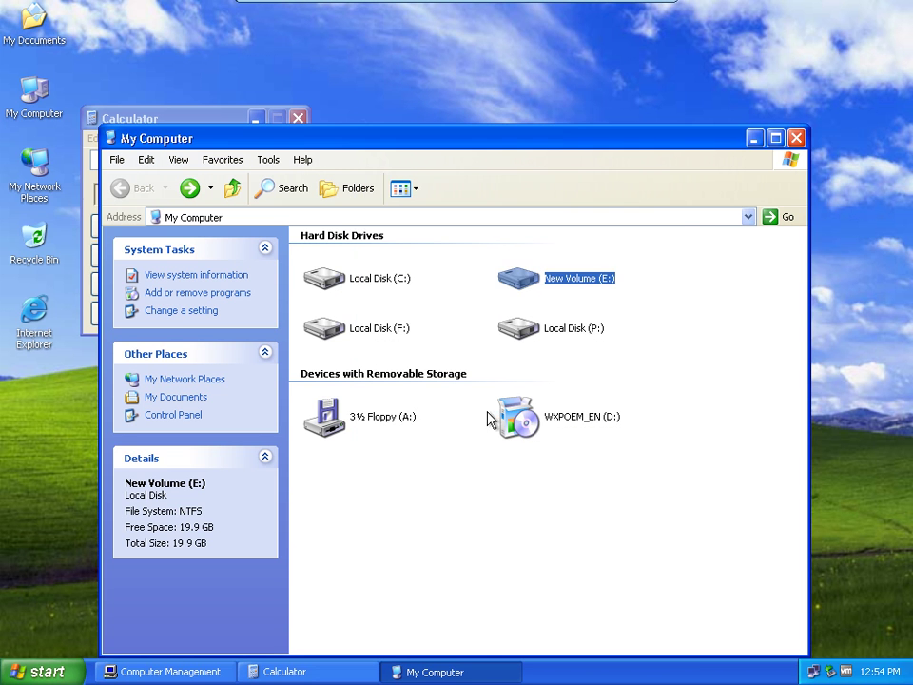
# Examine the properties of the FAT32 drive F: and close them.
pyautogui.click(374, 339)
pyautogui.rightClick(374, 338)
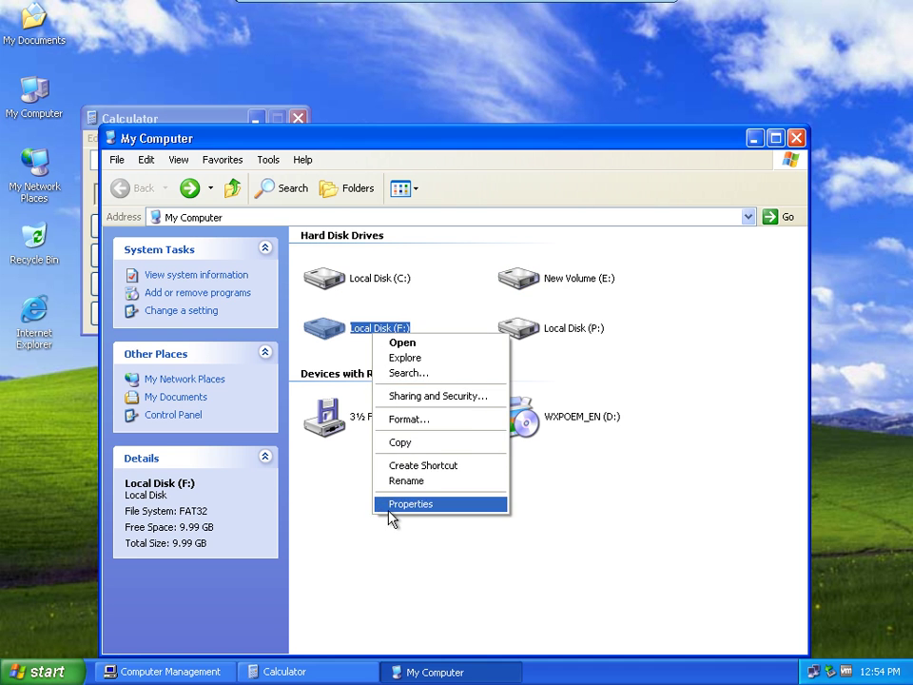
pyautogui.click(390, 504)
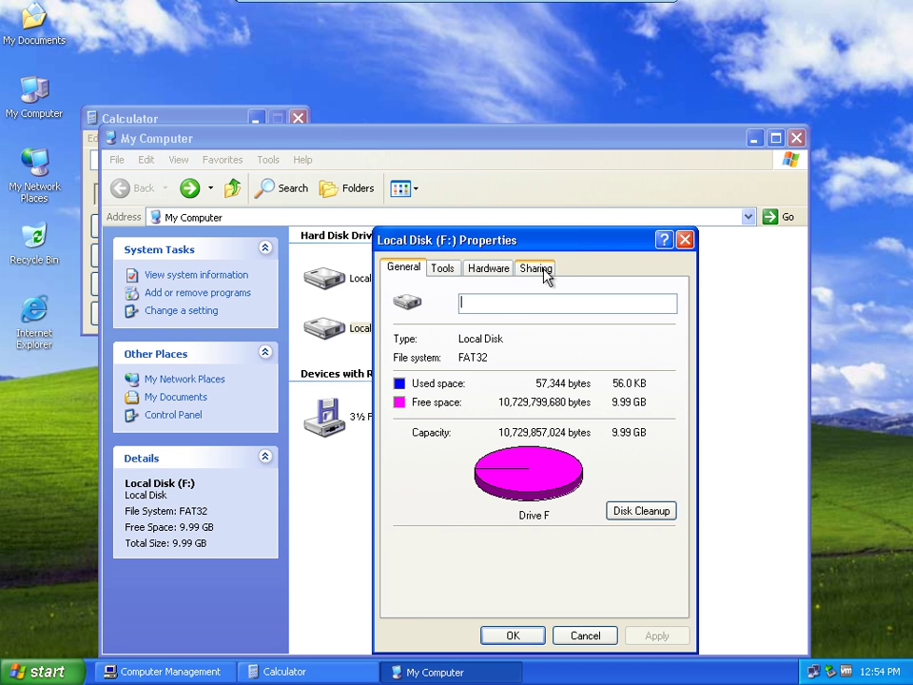
pyautogui.click(684, 240)
# Close My Computer and Calculator, and switch back to Computer Management.
pyautogui.click(796, 138)
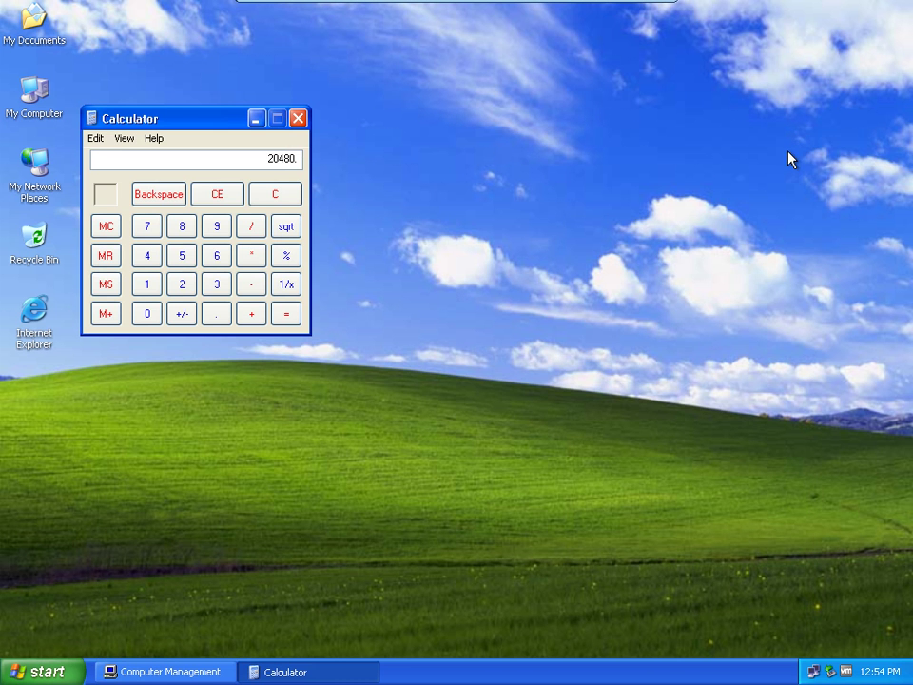
pyautogui.click(300, 118)
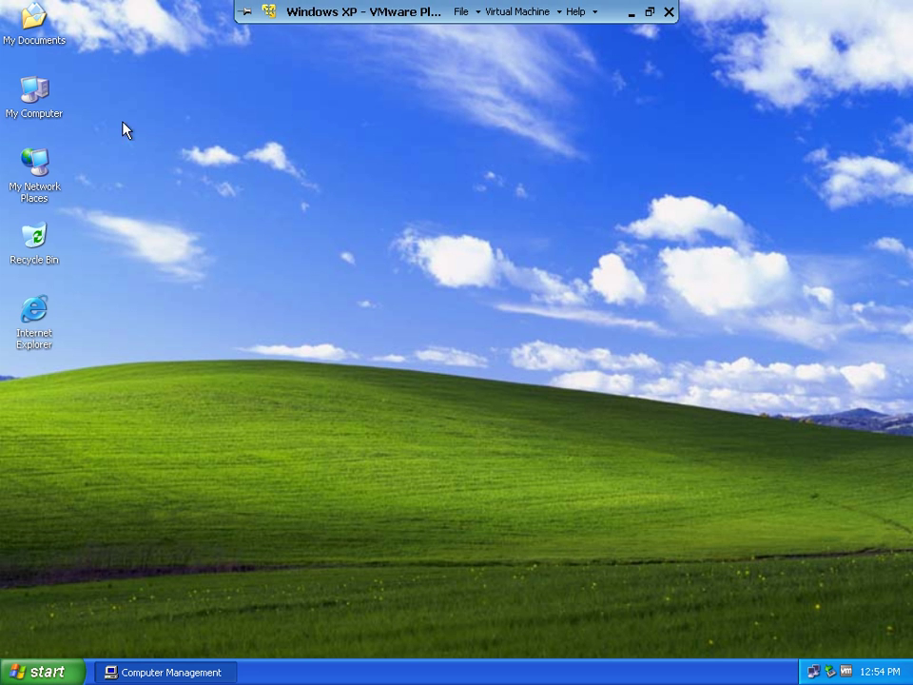
pyautogui.click(171, 671)
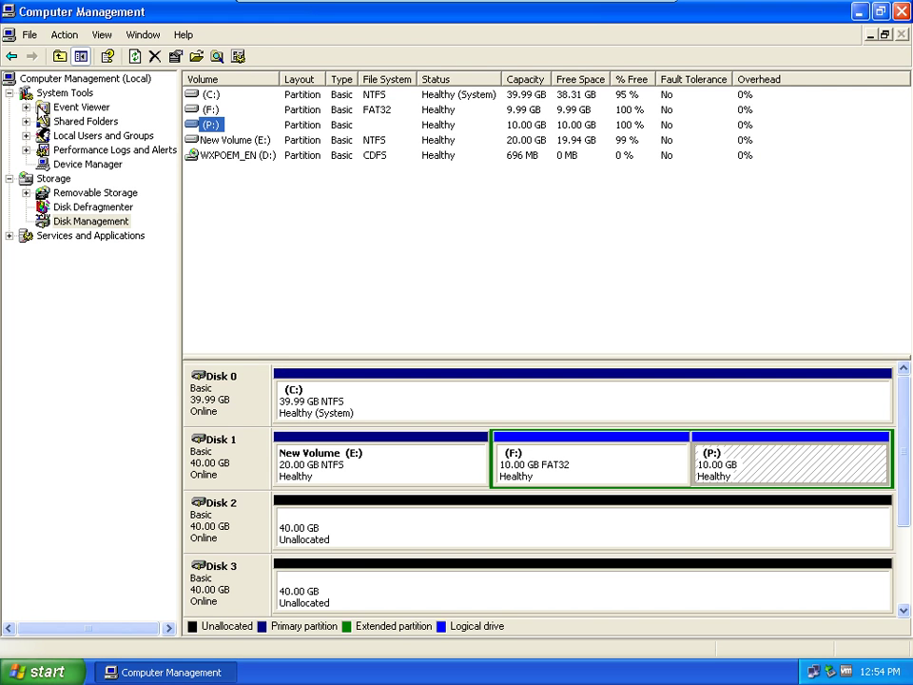
# Show Device Manager, expand Computer and Disk drives, and look through the listed IDE and SCSI disks.
pyautogui.click(76, 164)
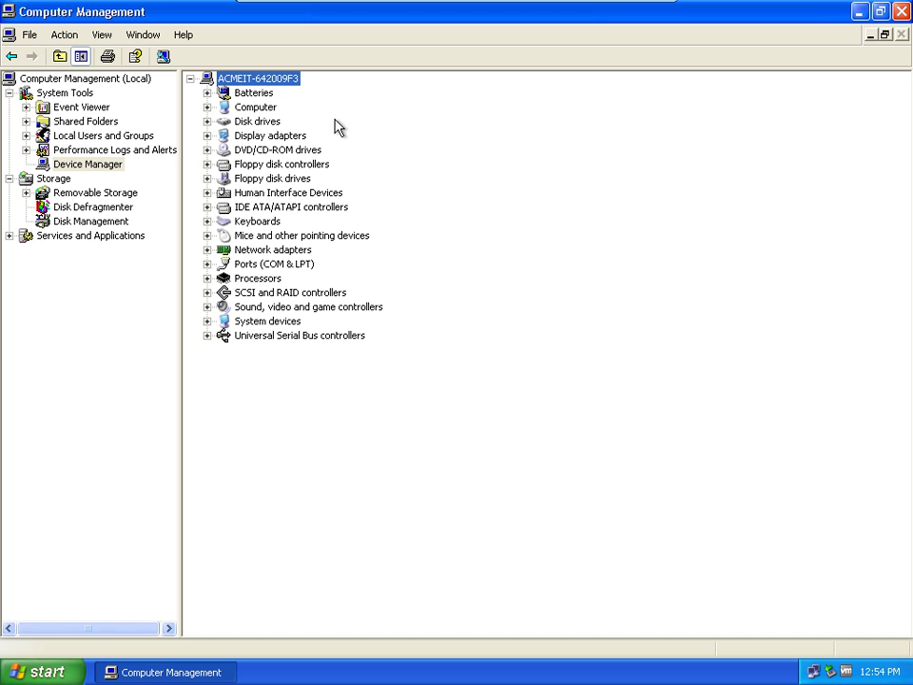
pyautogui.click(208, 107)
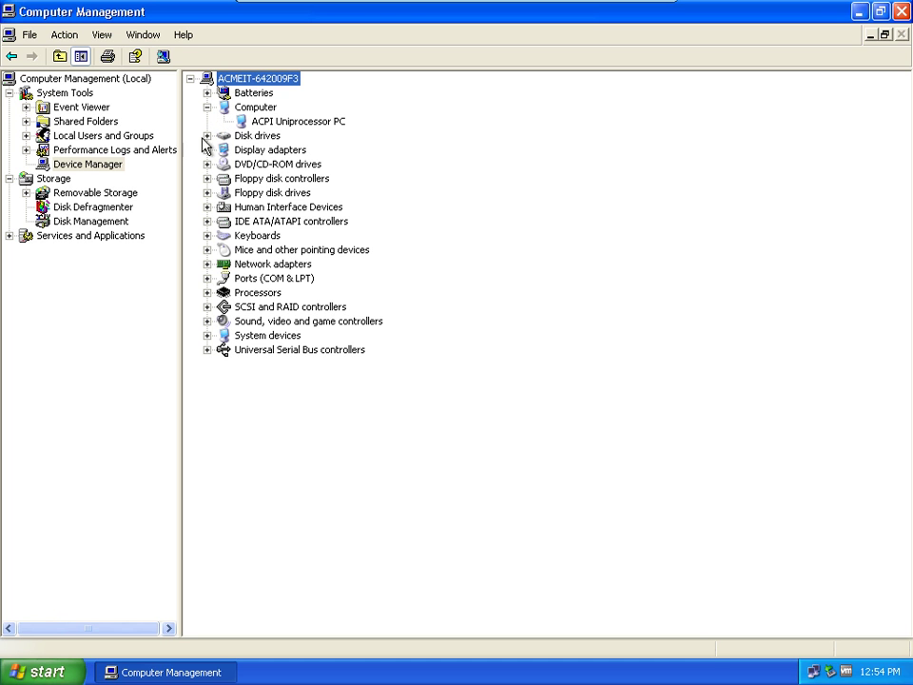
pyautogui.click(207, 135)
pyautogui.click(316, 150)
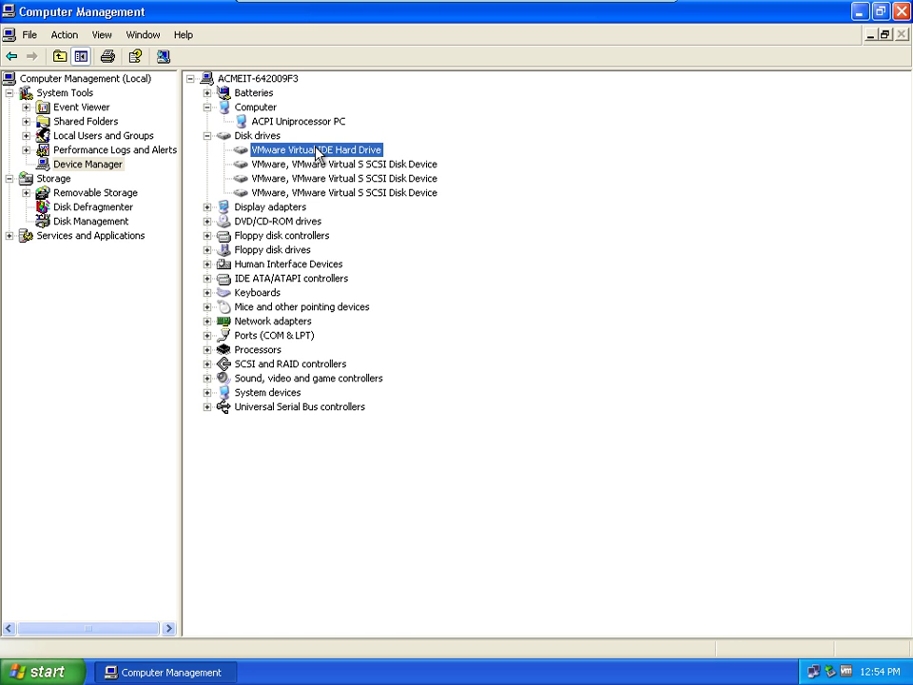
pyautogui.click(341, 178)
pyautogui.click(345, 192)
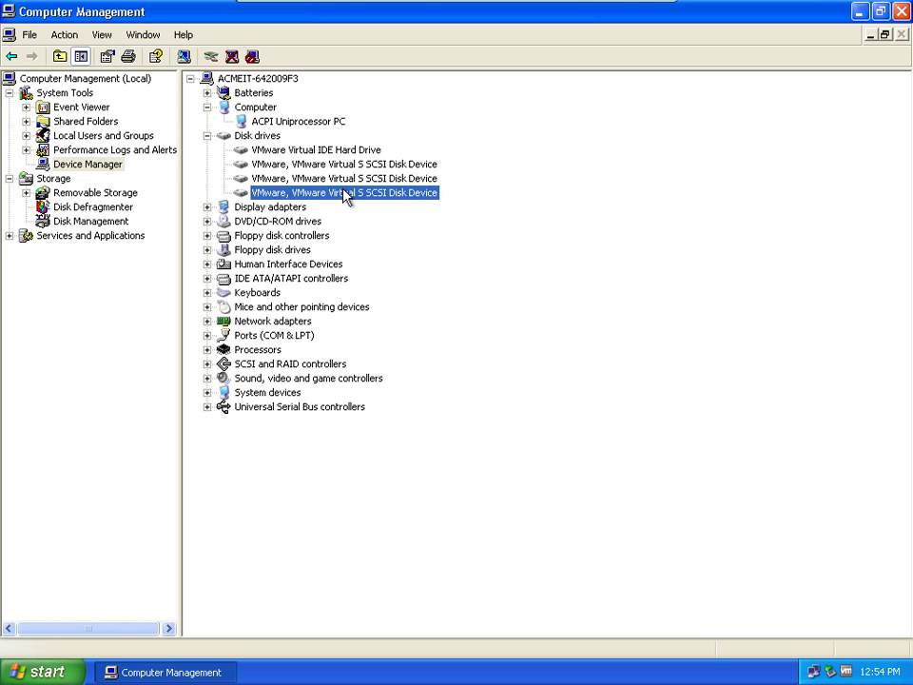
# Expand Display adapters, DVD/CD-ROM drives and Floppy disk controllers, and look at the device listed under each.
pyautogui.click(208, 207)
pyautogui.click(286, 223)
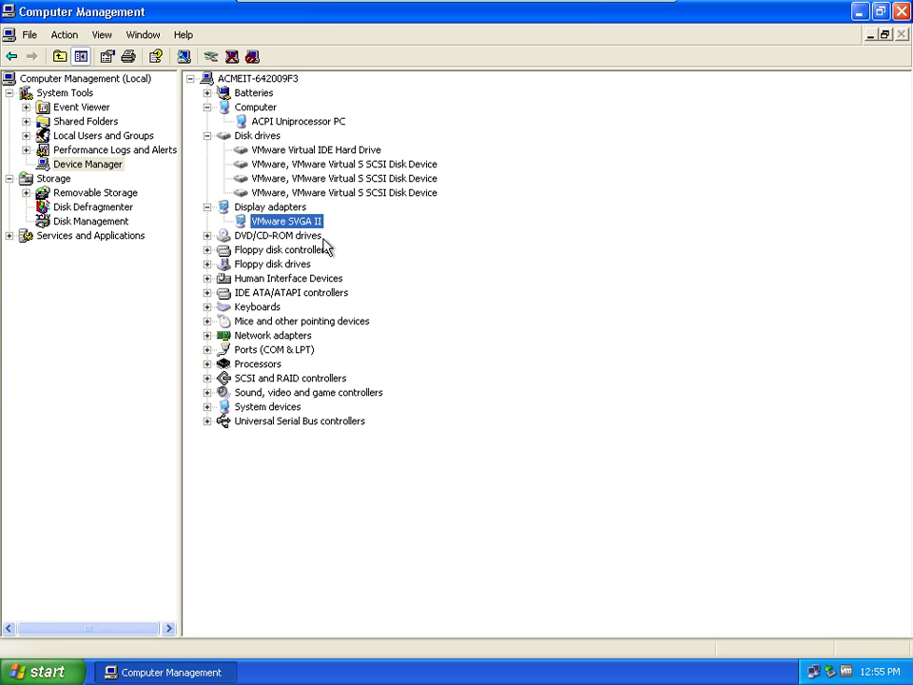
pyautogui.click(207, 236)
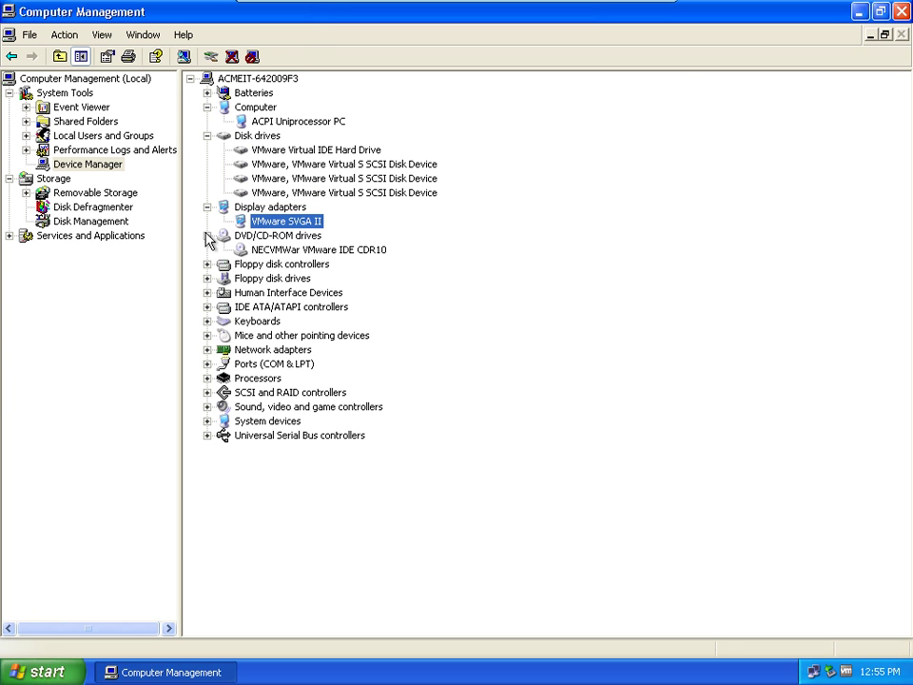
pyautogui.click(268, 251)
pyautogui.click(207, 264)
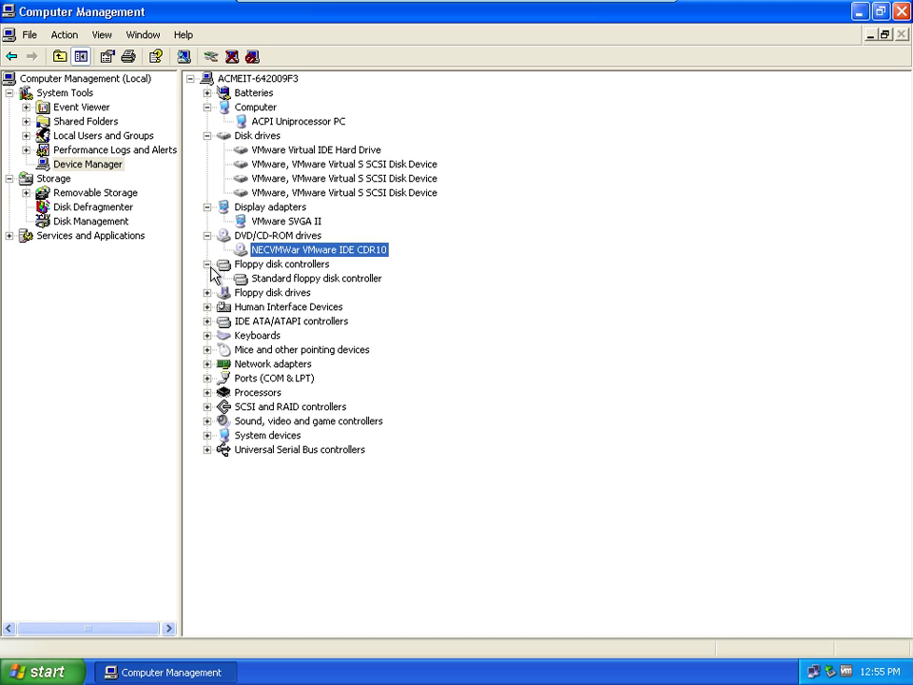
pyautogui.click(278, 278)
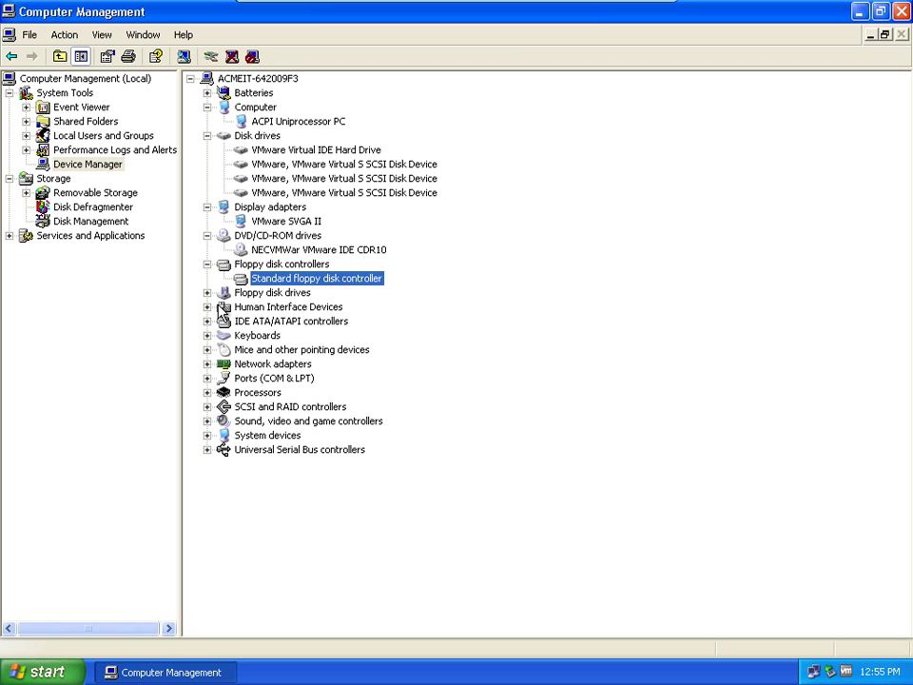
# Disable the VMware Accelerated AMD PCNet network adapter, and enable it again.
pyautogui.click(208, 364)
pyautogui.click(294, 381)
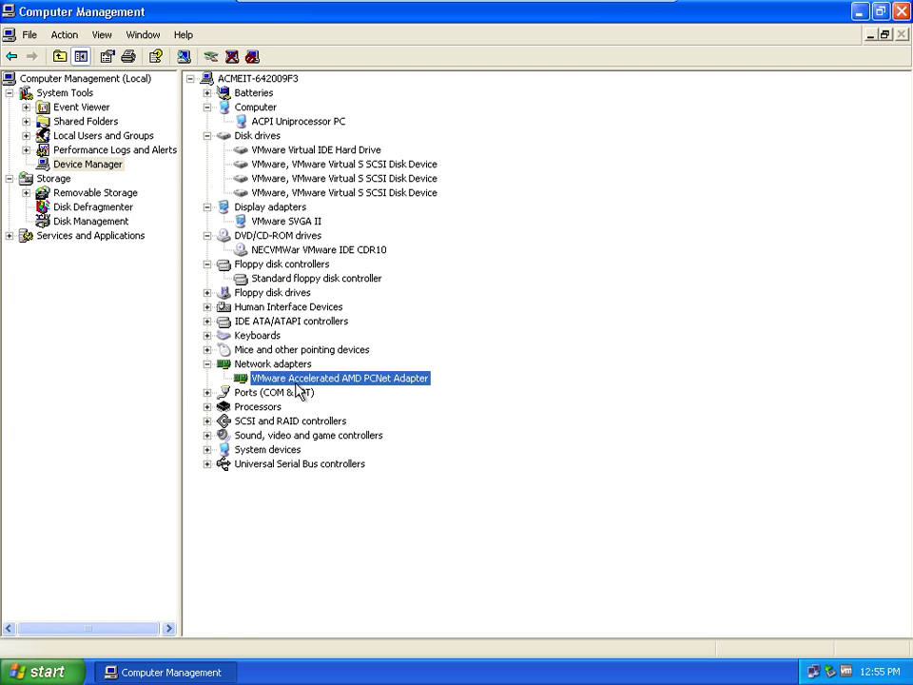
pyautogui.rightClick(296, 383)
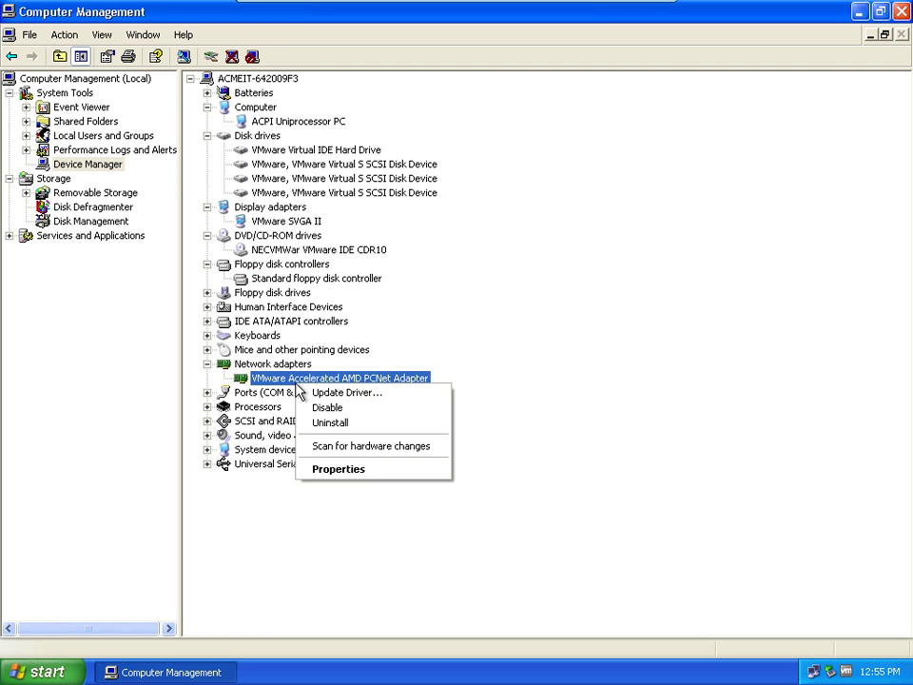
pyautogui.click(328, 409)
pyautogui.click(437, 386)
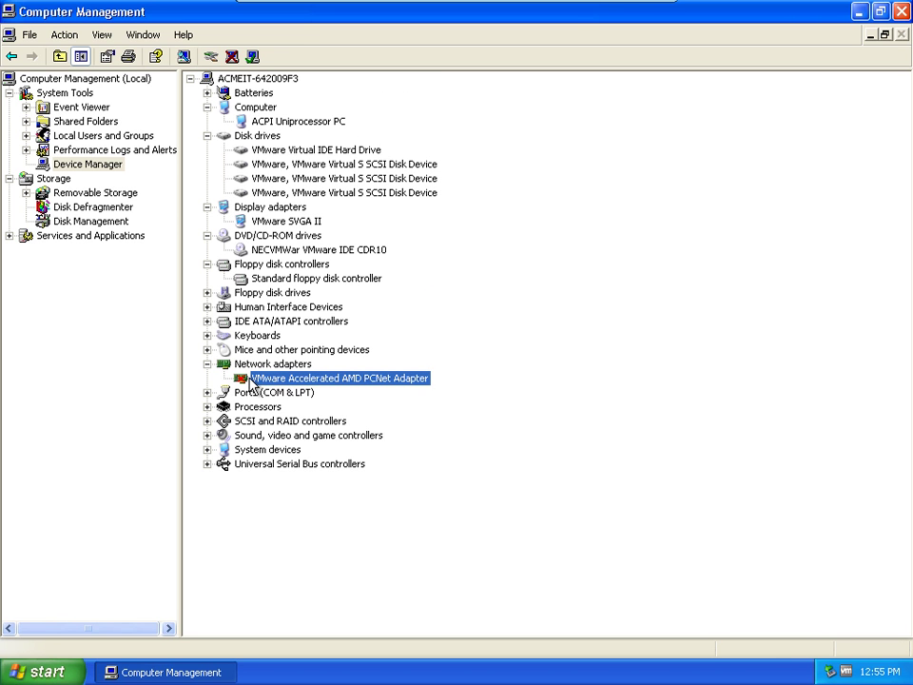
pyautogui.rightClick(301, 384)
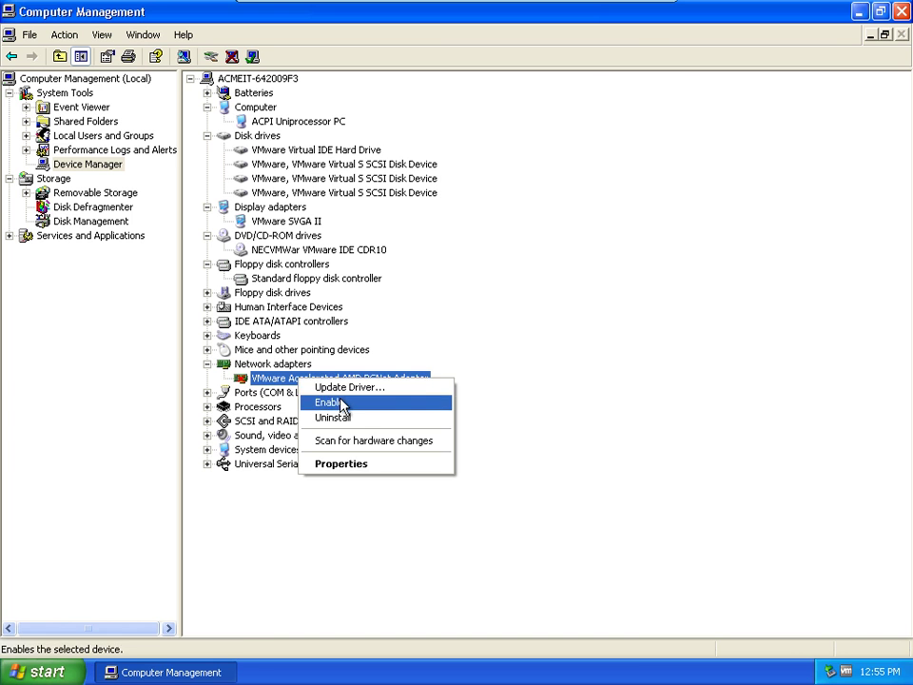
pyautogui.click(335, 401)
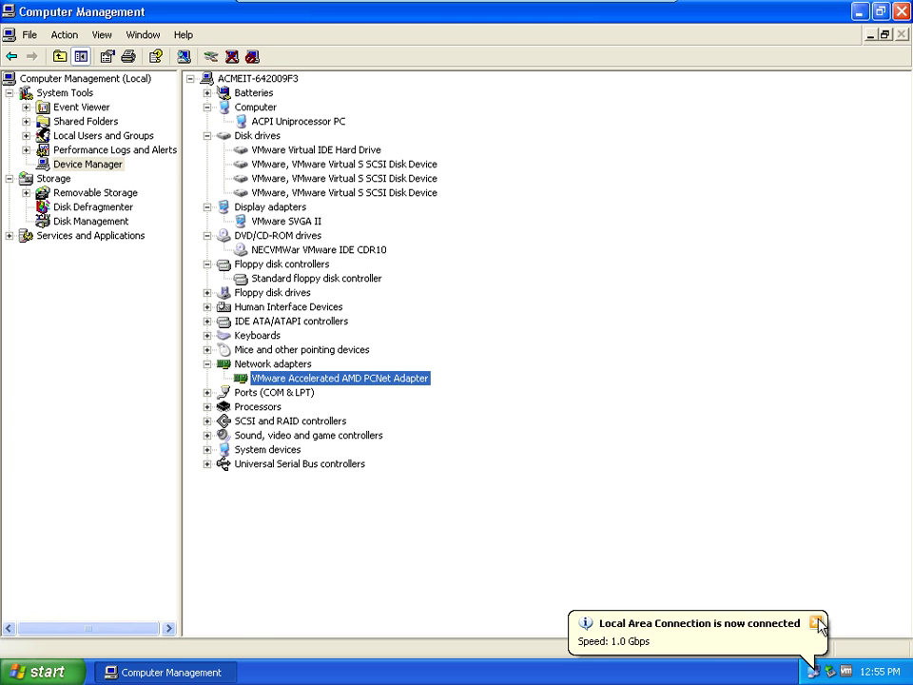
# Disable the Generic USB Hub under Universal Serial Bus controllers, accepting the confirmation.
pyautogui.click(207, 464)
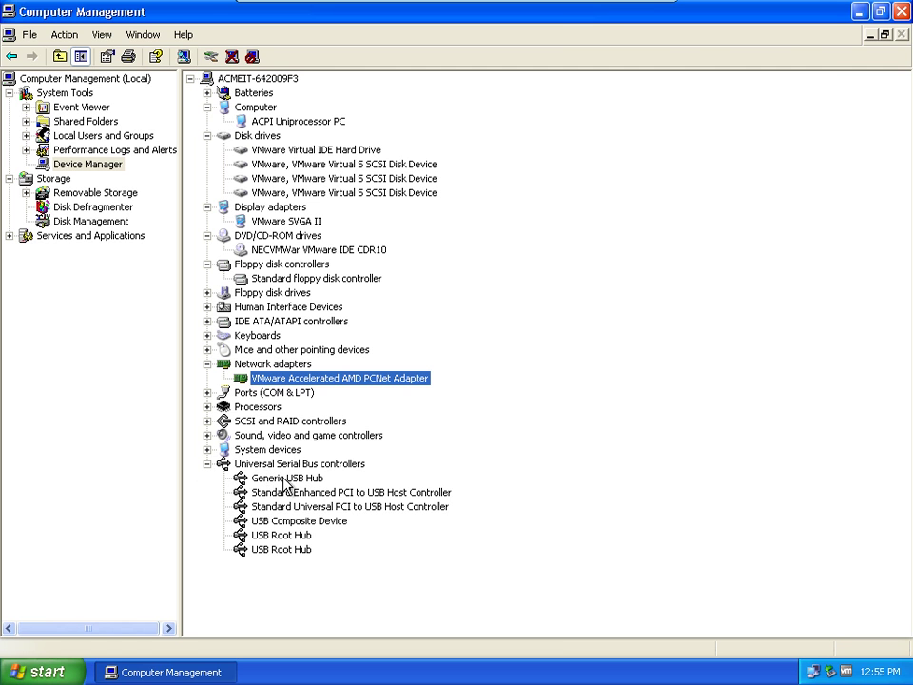
pyautogui.click(283, 477)
pyautogui.rightClick(284, 478)
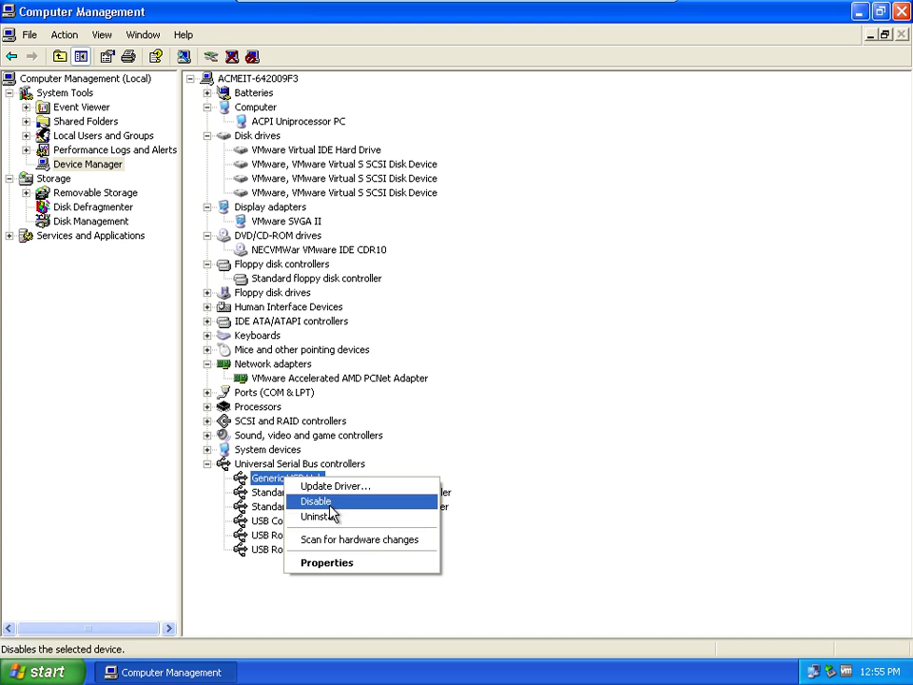
pyautogui.click(319, 502)
pyautogui.click(420, 387)
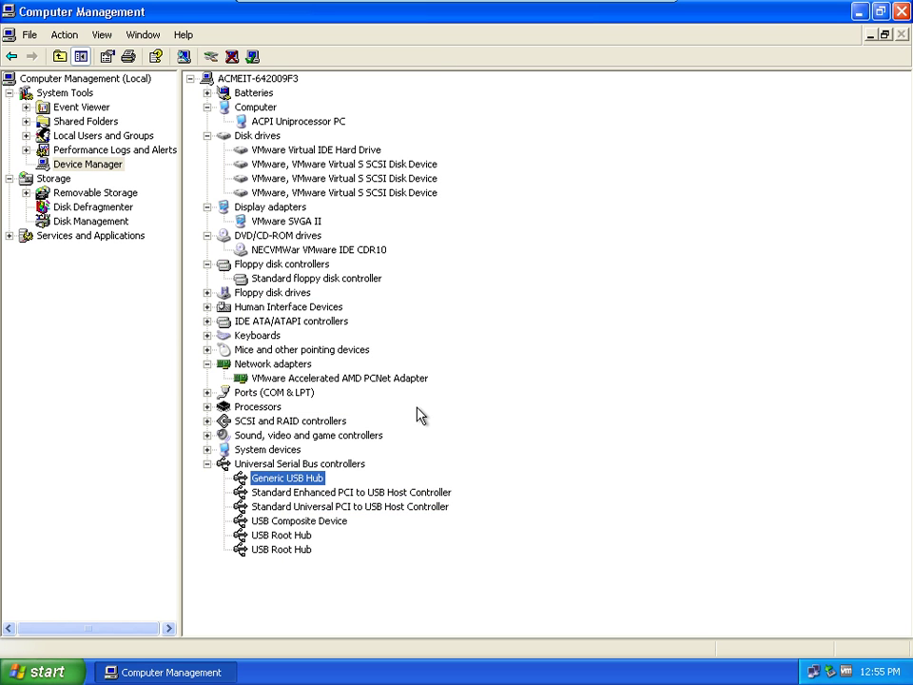
# Disable the Standard Enhanced and Standard Universal PCI to USB Host Controllers, accepting each confirmation.
pyautogui.click(335, 492)
pyautogui.rightClick(333, 491)
pyautogui.click(363, 514)
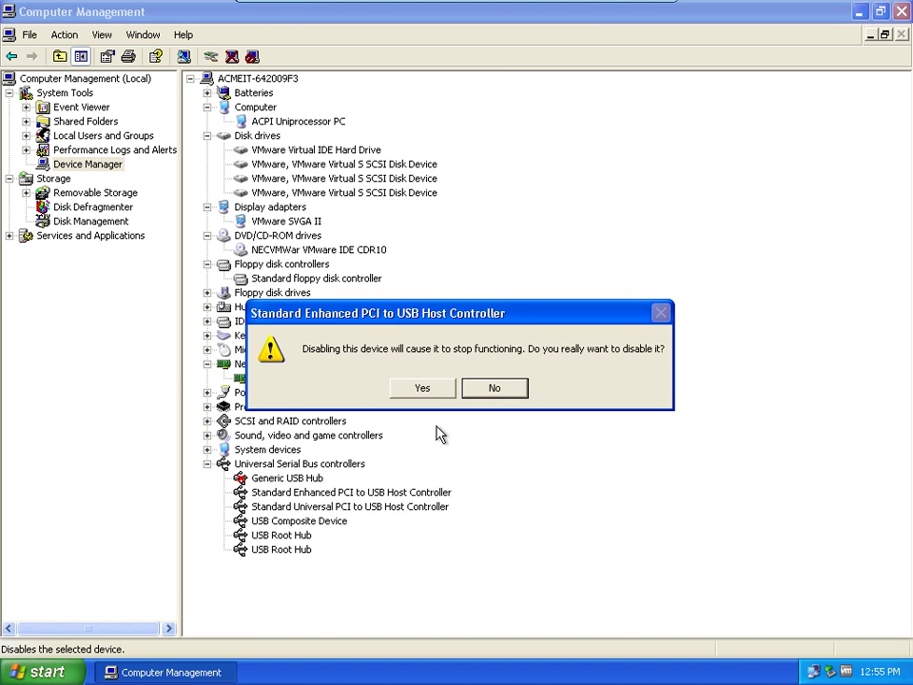
pyautogui.click(423, 388)
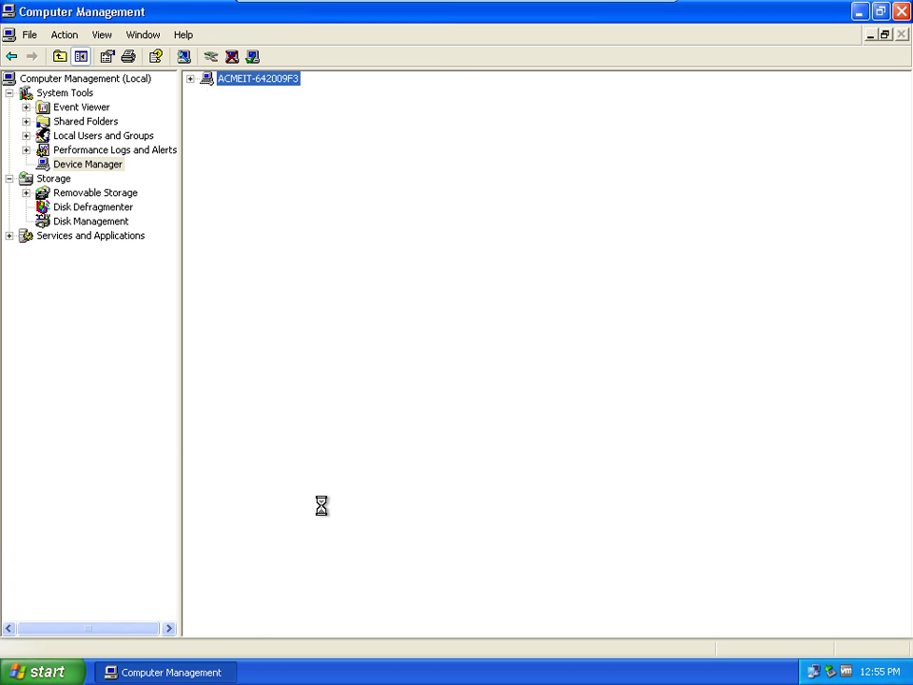
pyautogui.rightClick(326, 512)
pyautogui.click(356, 533)
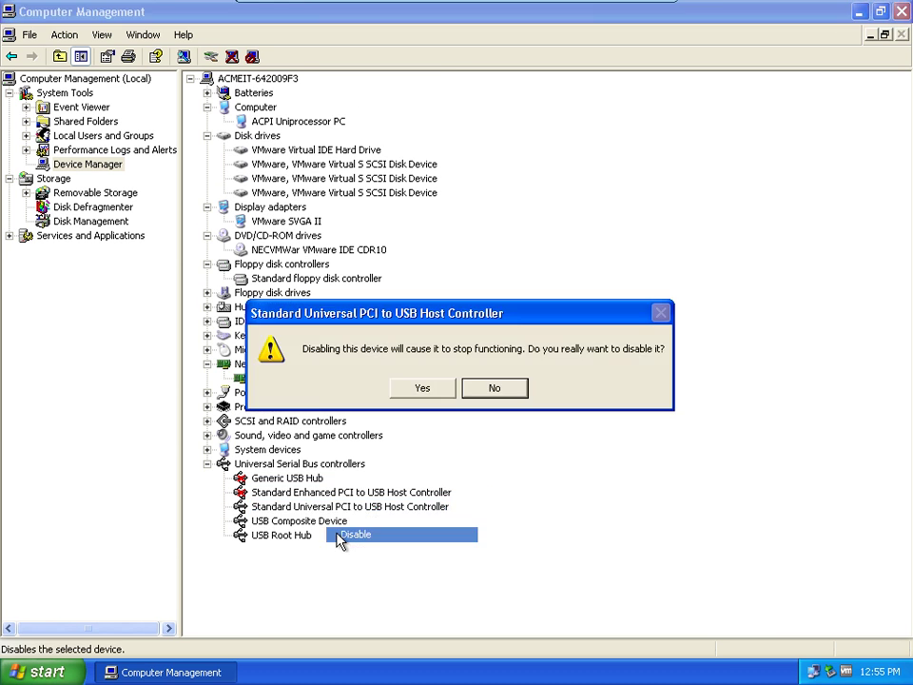
pyautogui.click(423, 390)
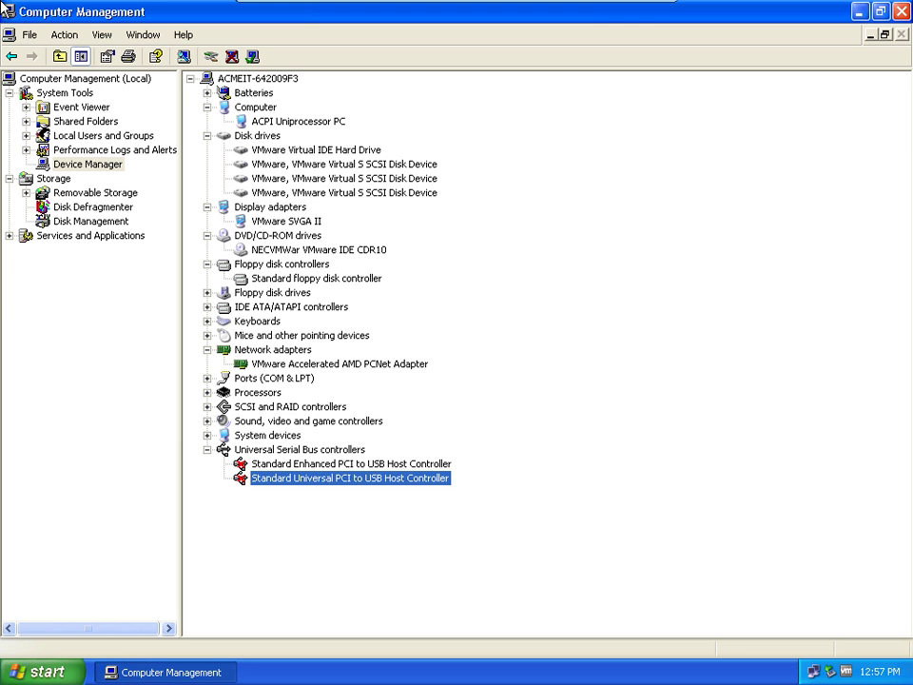
# Expand Processors, and uninstall the VMware Accelerated AMD PCNet network adapter.
pyautogui.click(207, 392)
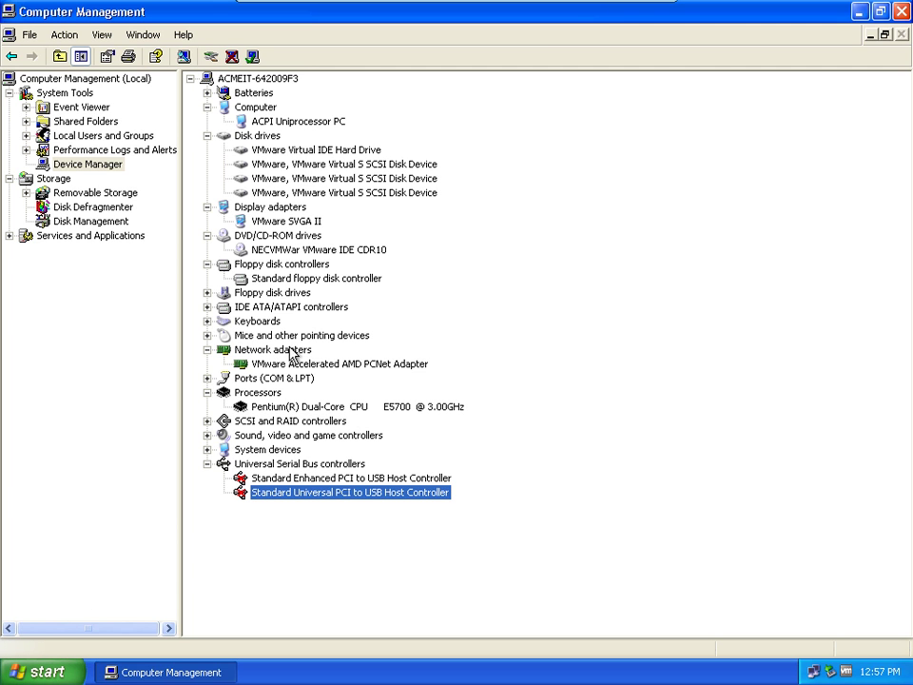
pyautogui.click(249, 350)
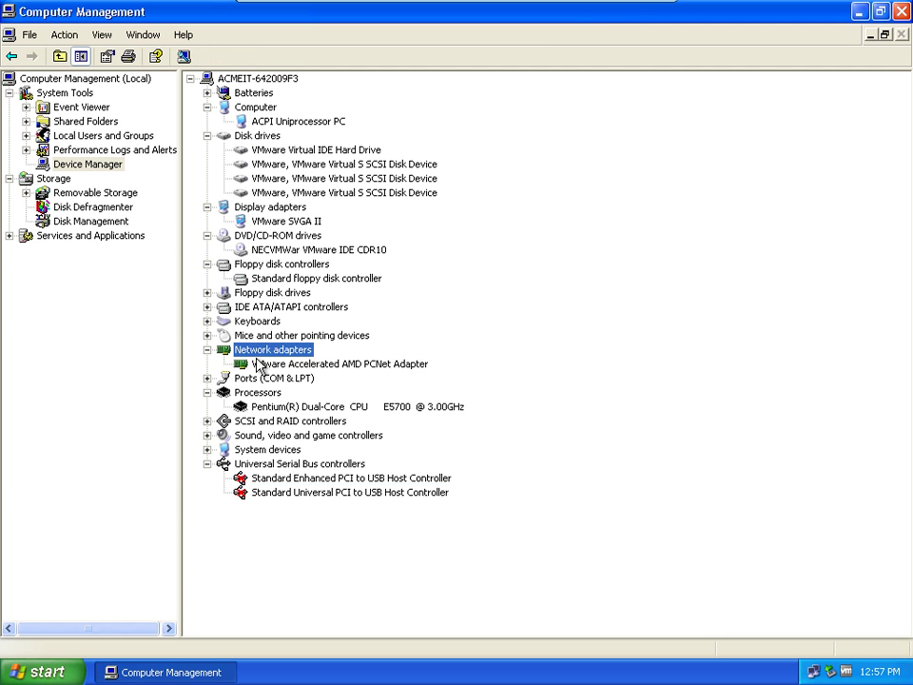
pyautogui.click(237, 366)
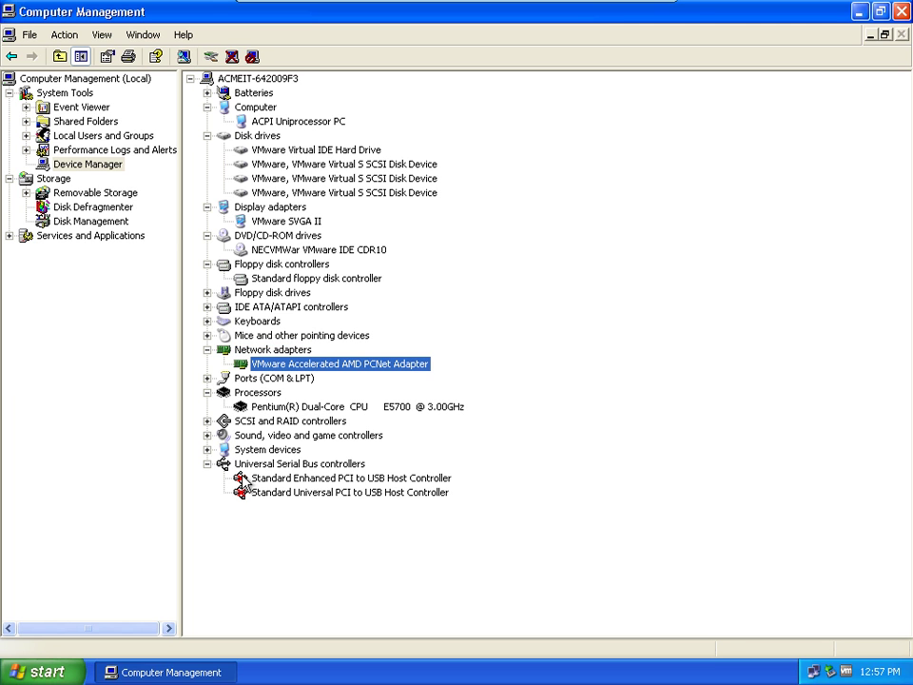
pyautogui.rightClick(255, 369)
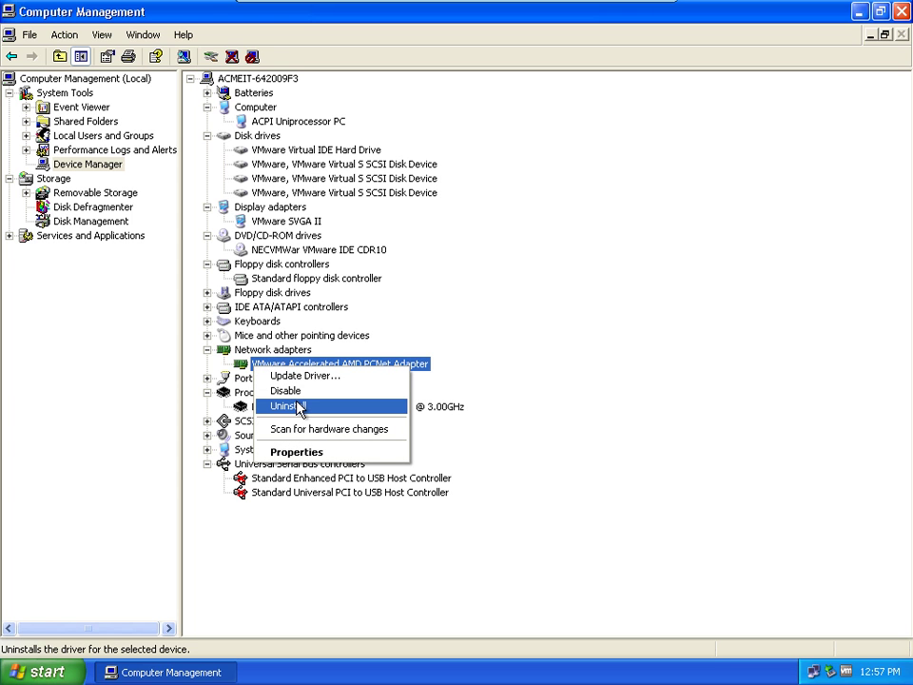
pyautogui.click(298, 408)
pyautogui.click(484, 407)
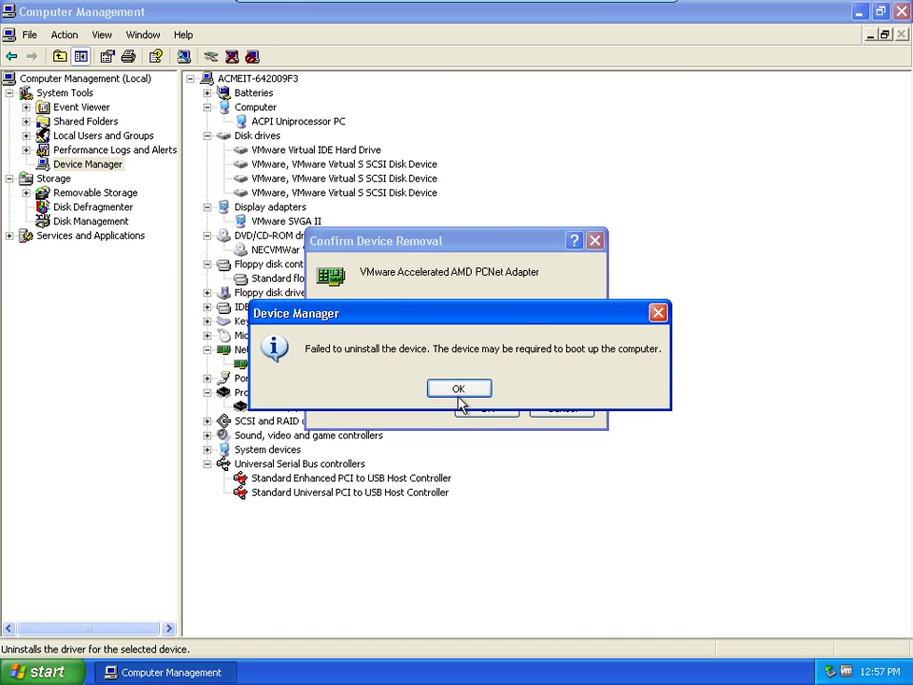
pyautogui.click(452, 389)
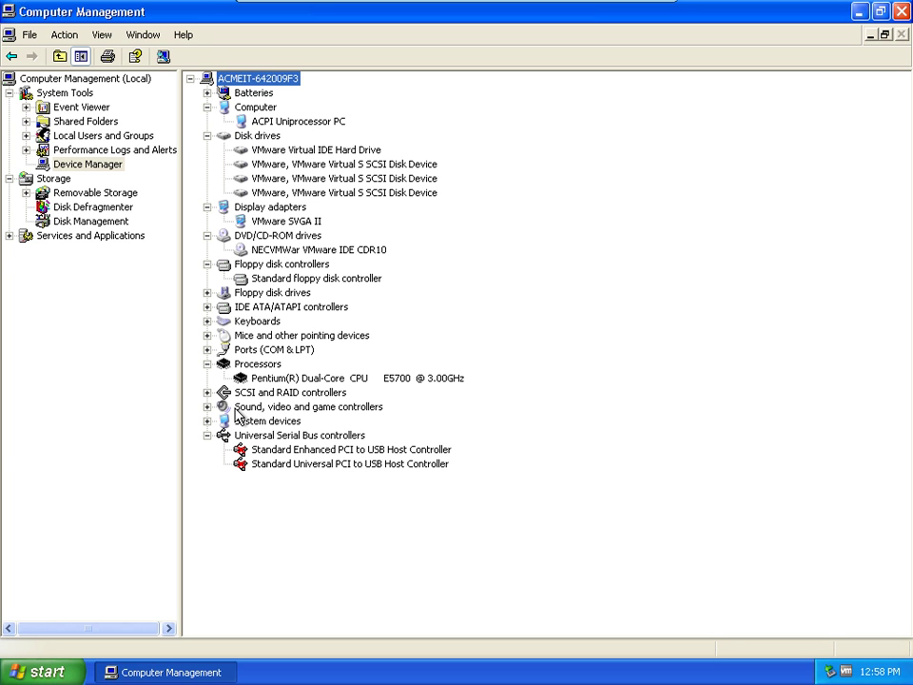
# Look at the Pentium processor entry and the devices under Sound, video and game controllers.
pyautogui.click(338, 379)
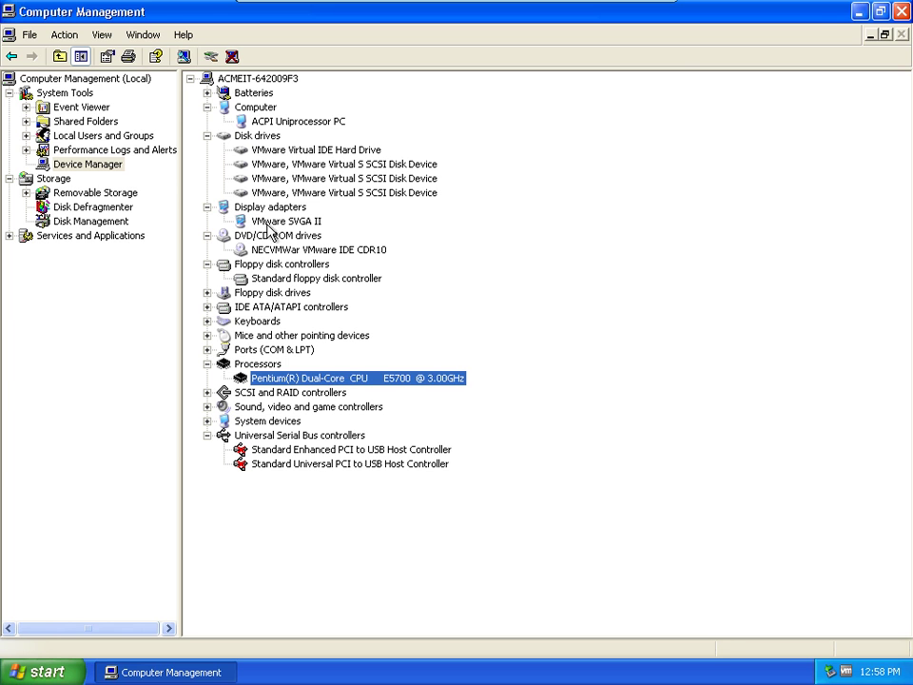
pyautogui.click(207, 407)
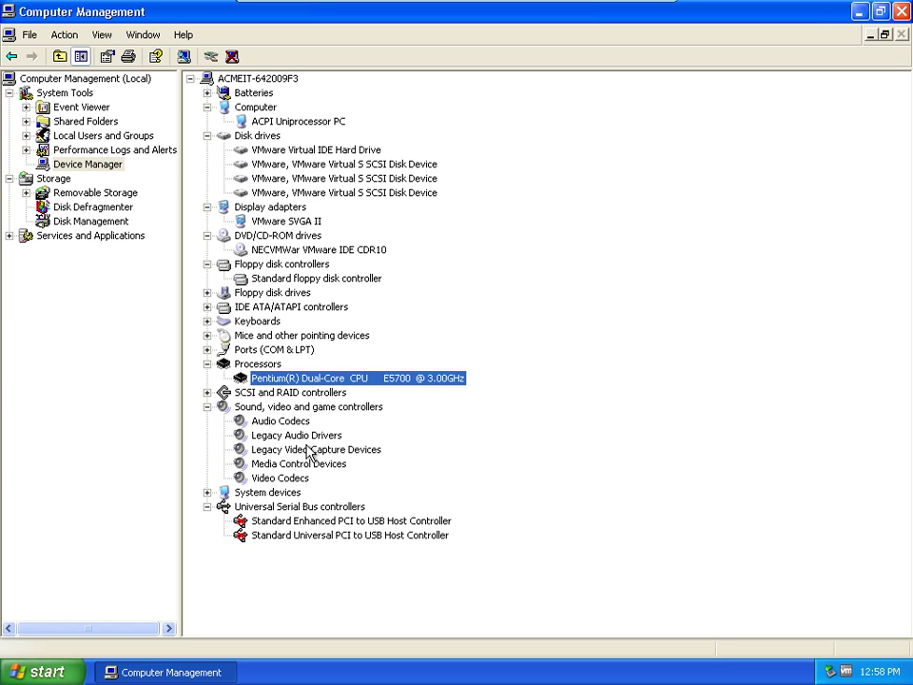
pyautogui.click(299, 406)
pyautogui.rightClick(292, 406)
pyautogui.click(285, 448)
pyautogui.click(285, 420)
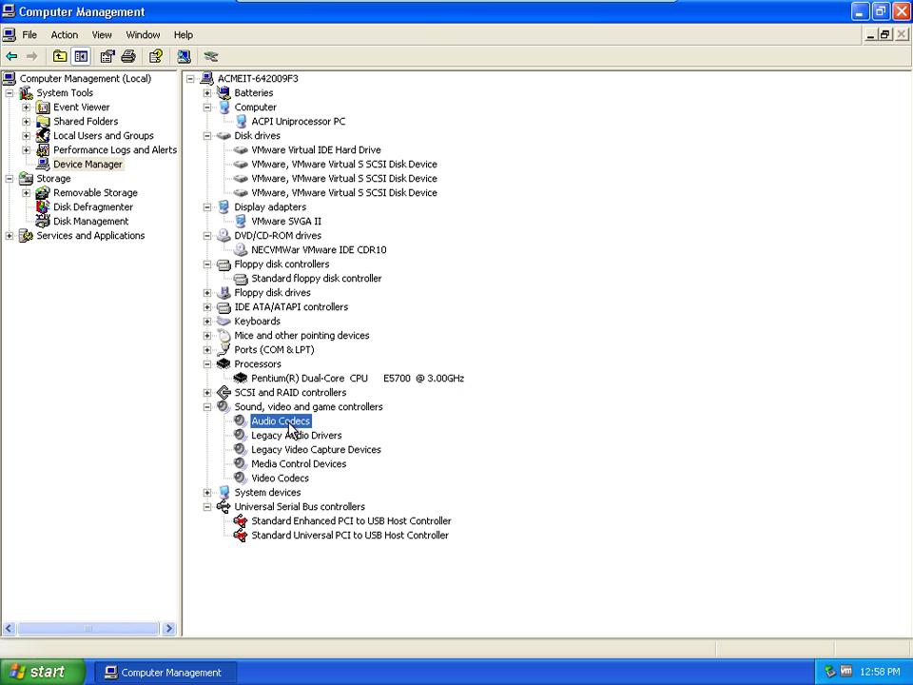
# Start a driver update for Legacy Audio Drivers without Windows Update, installing from a list or specific location.
pyautogui.rightClick(298, 436)
pyautogui.click(334, 445)
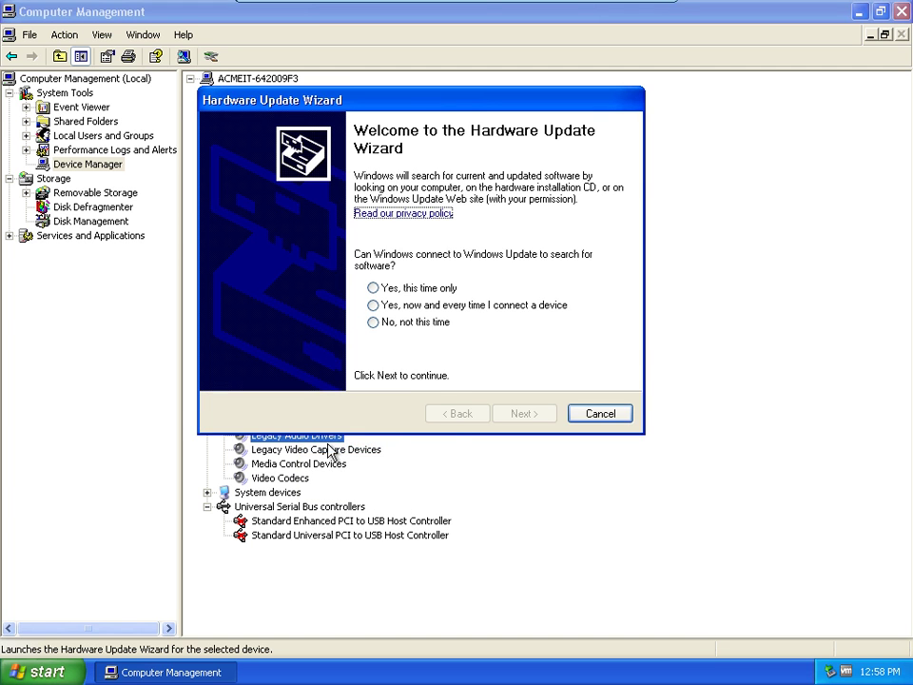
pyautogui.click(427, 324)
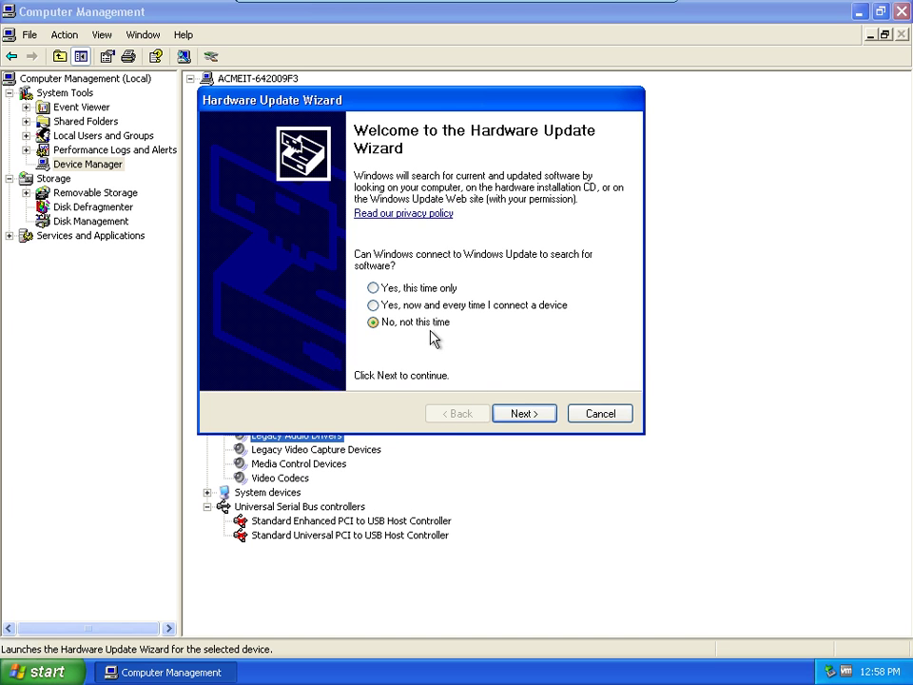
pyautogui.click(526, 413)
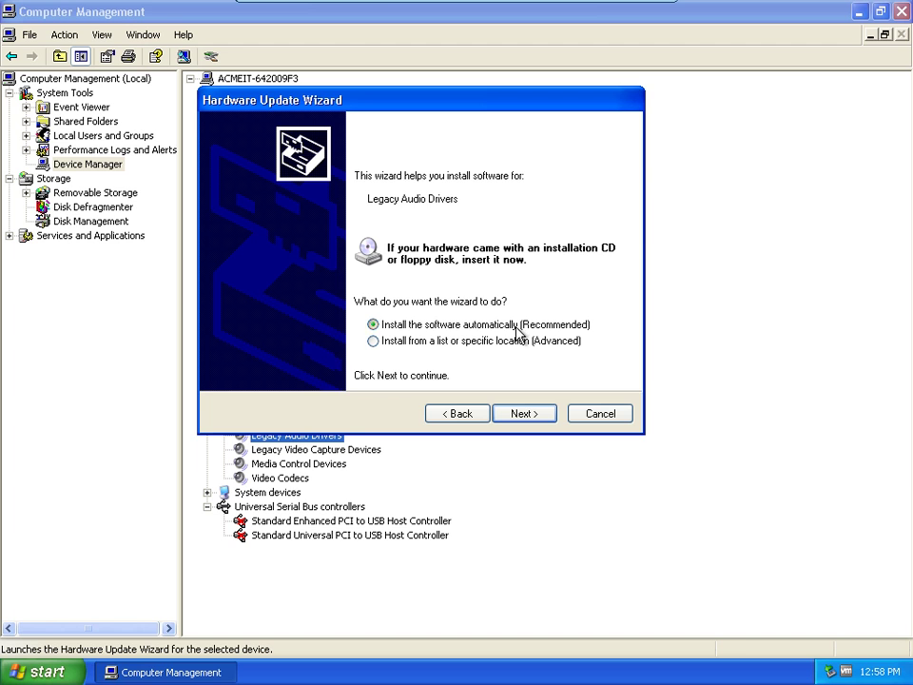
pyautogui.click(460, 344)
pyautogui.click(522, 412)
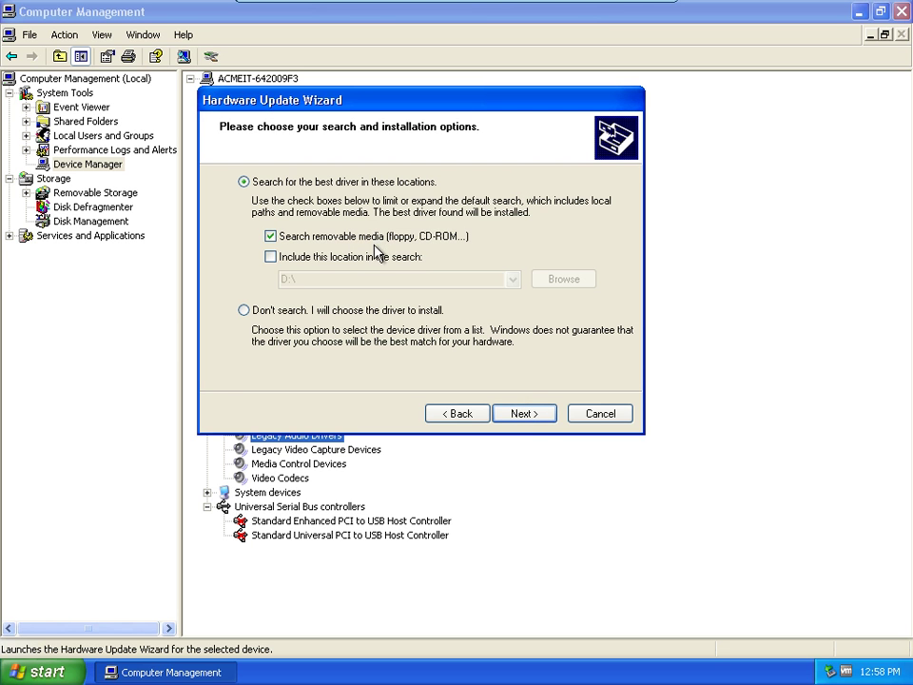
# Search for the driver only in D:\I386, excluding removable media, and finish the update wizard keeping the current software.
pyautogui.click(344, 240)
pyautogui.click(270, 257)
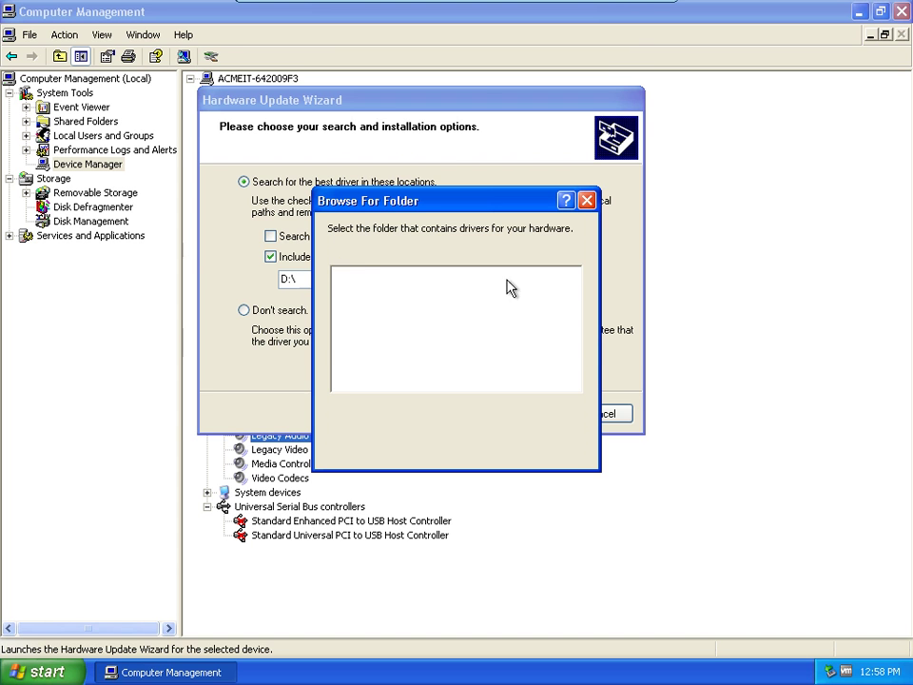
pyautogui.click(359, 351)
pyautogui.click(385, 336)
pyautogui.click(470, 449)
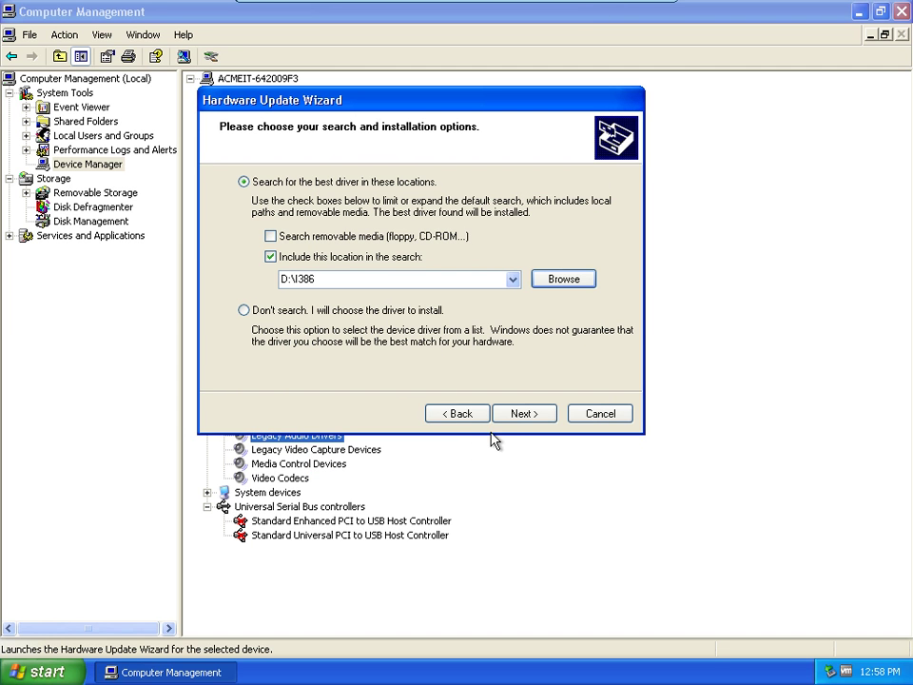
pyautogui.click(531, 419)
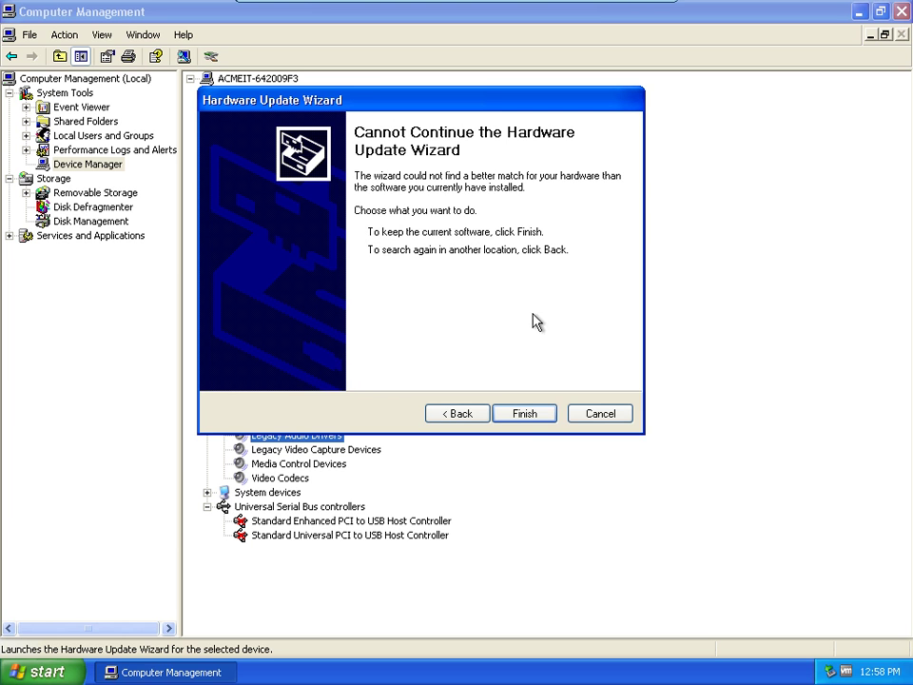
pyautogui.click(538, 418)
pyautogui.click(530, 416)
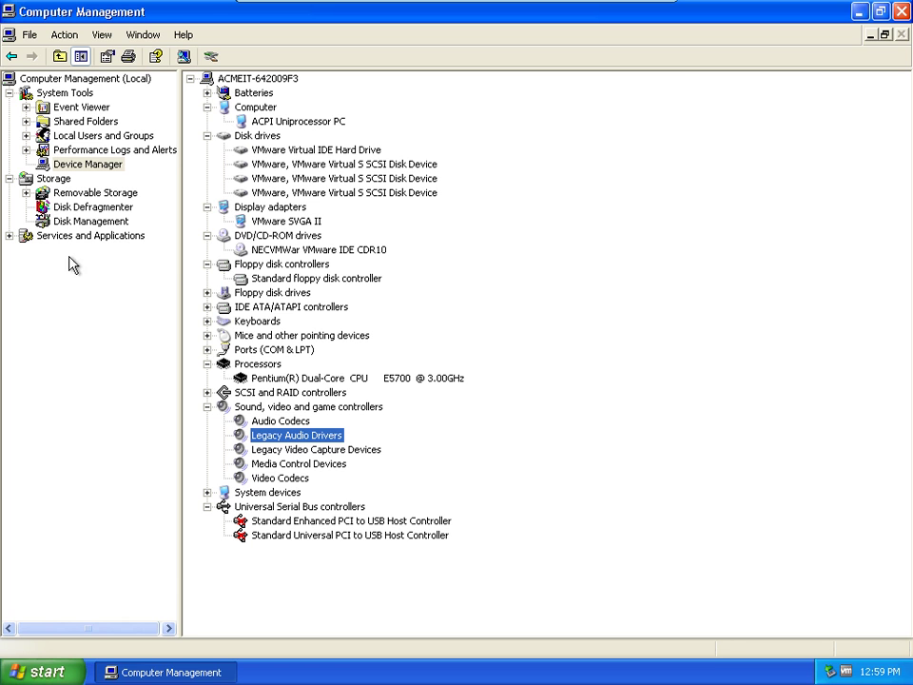
# Show Disk Defragmenter and analyze volume C:.
pyautogui.click(94, 212)
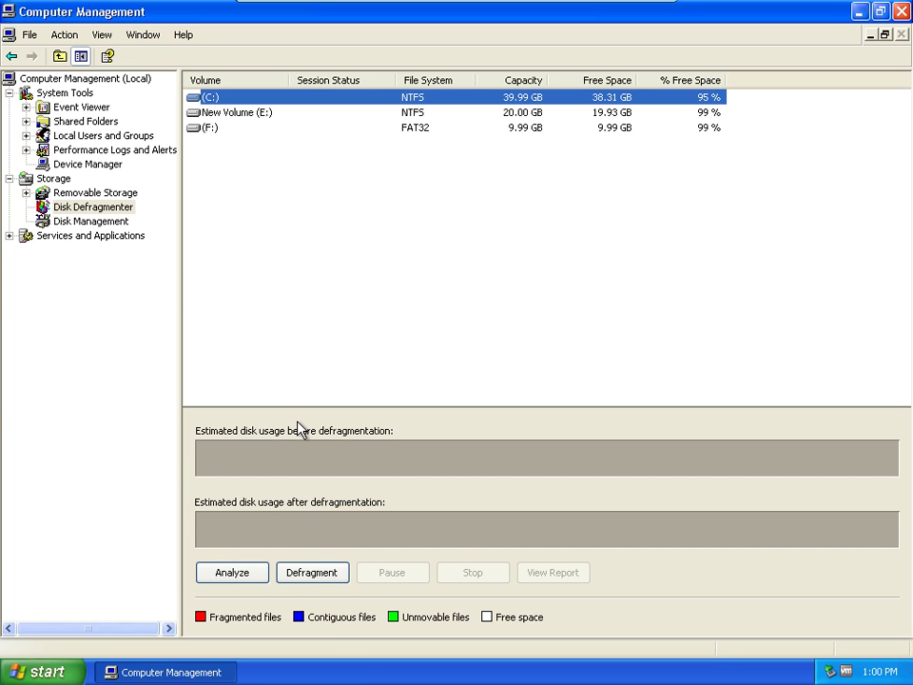
pyautogui.click(242, 579)
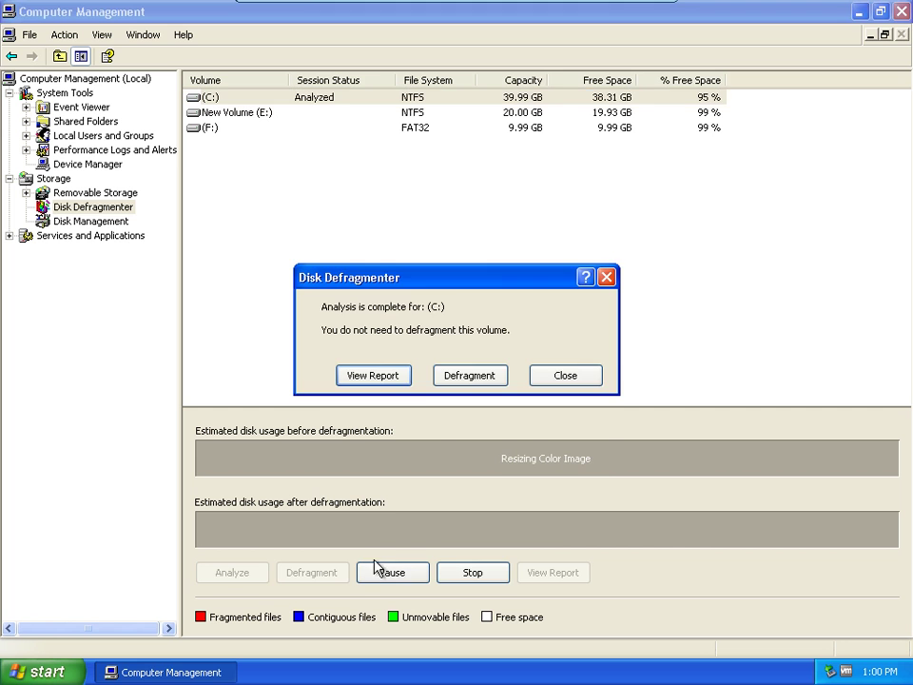
# View the analysis report for volume C:, start defragmenting the volume and close Computer Management.
pyautogui.click(391, 382)
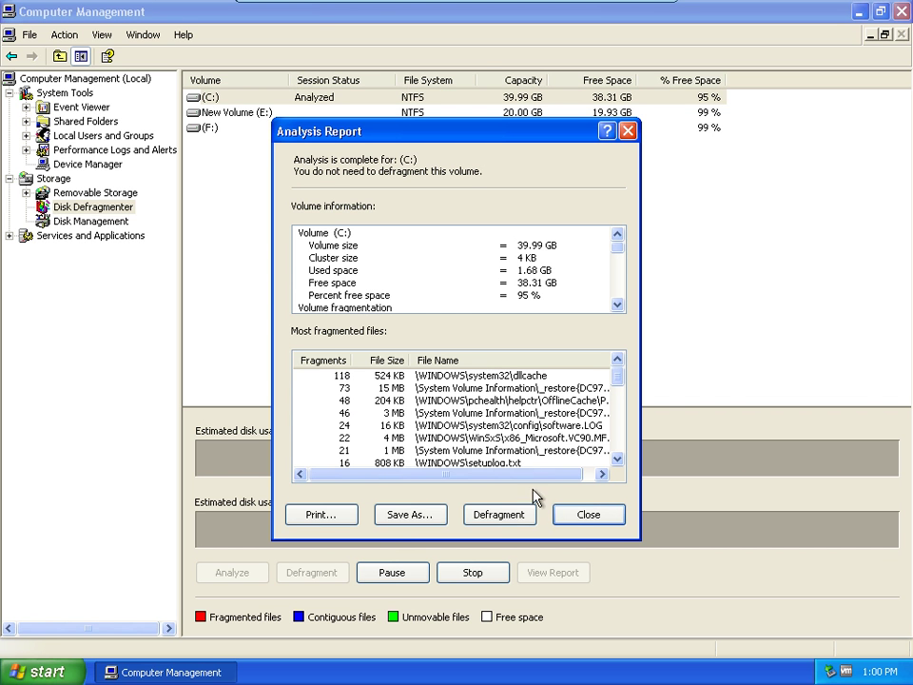
pyautogui.click(588, 513)
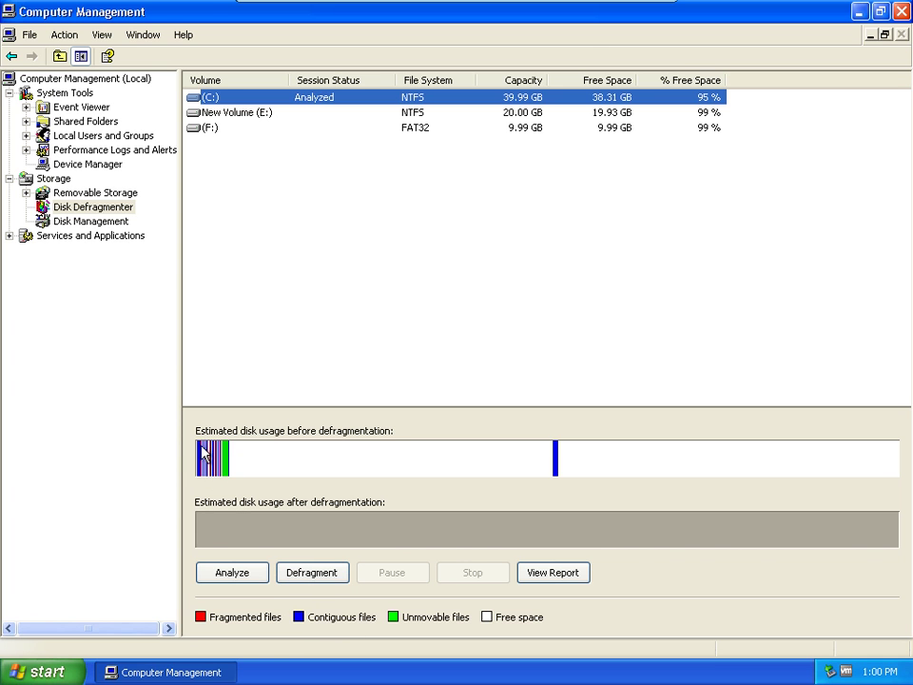
pyautogui.click(327, 584)
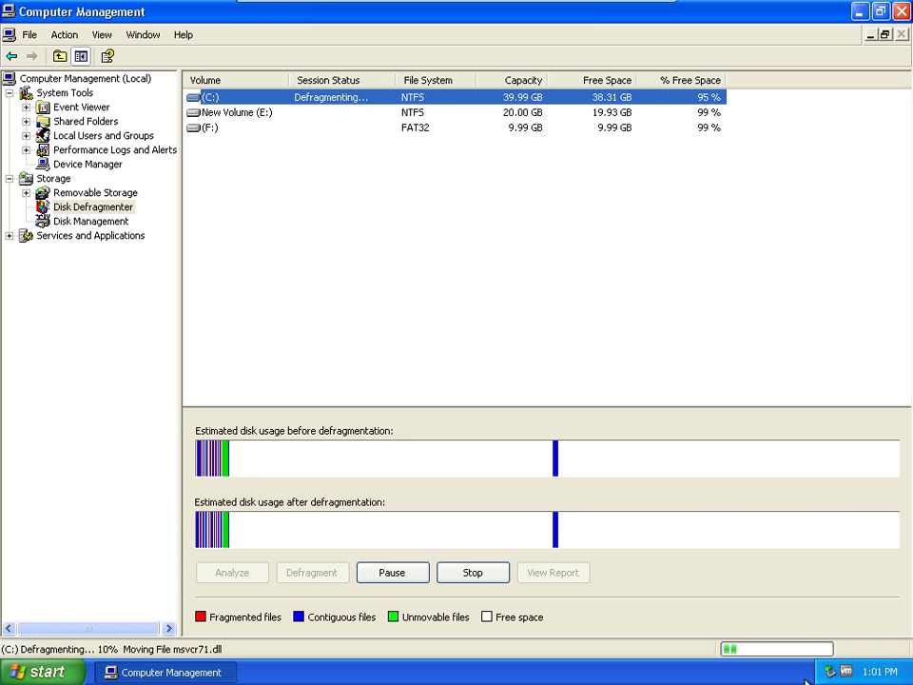
pyautogui.click(899, 10)
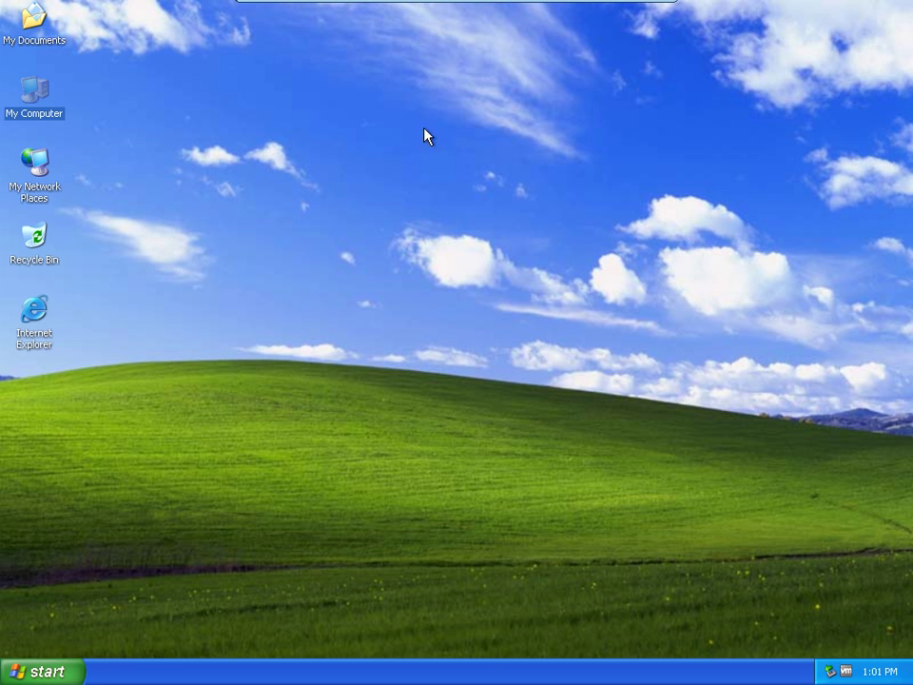
pyautogui.rightClick(380, 218)
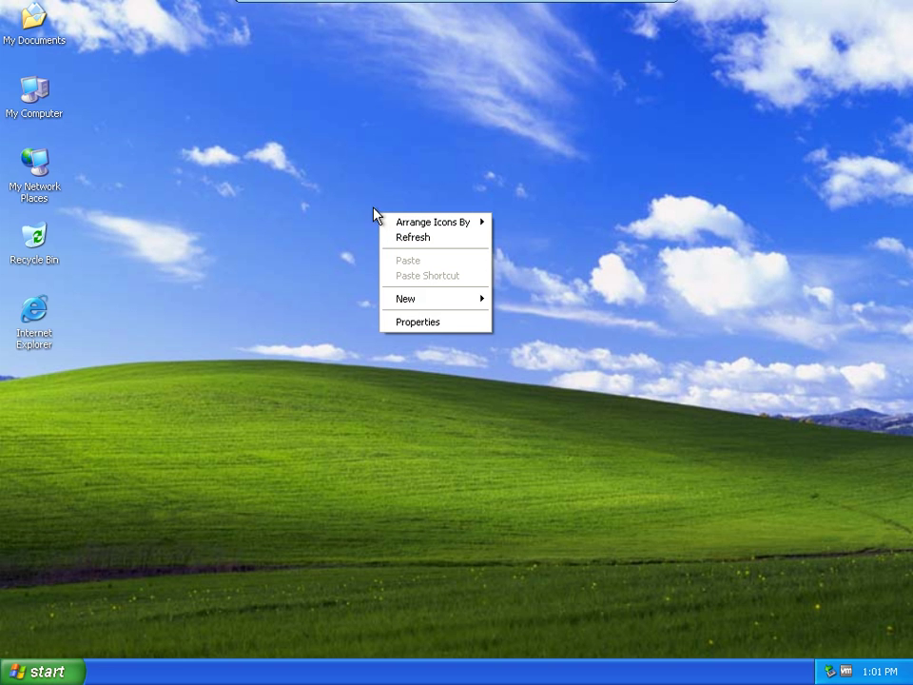
pyautogui.click(426, 322)
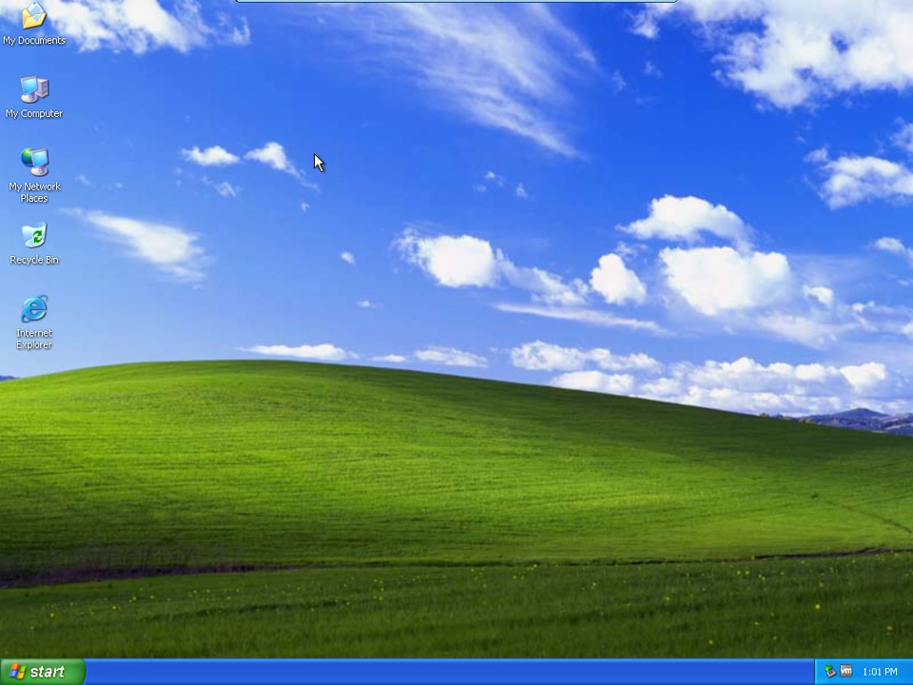
# Look at the hard disk drives and removable storage in My Computer, maximizing the window and closing it when done.
pyautogui.doubleClick(32, 91)
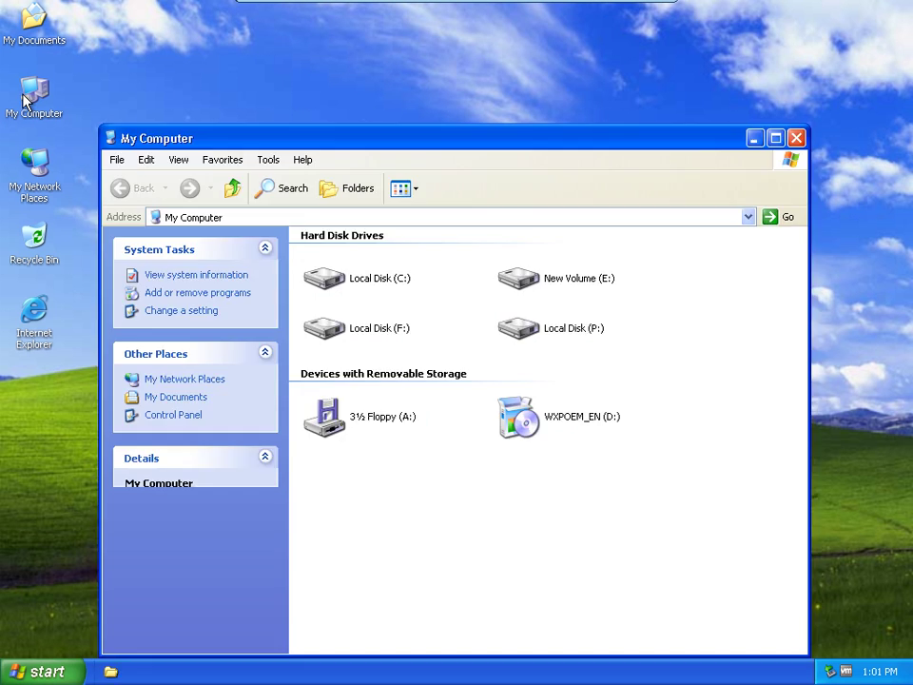
pyautogui.click(774, 139)
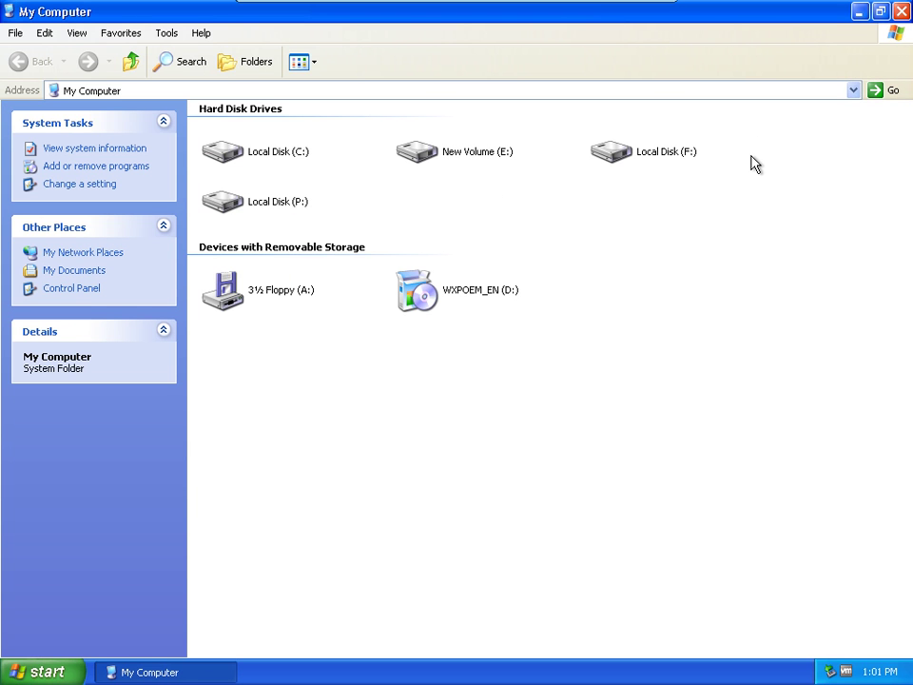
pyautogui.click(900, 11)
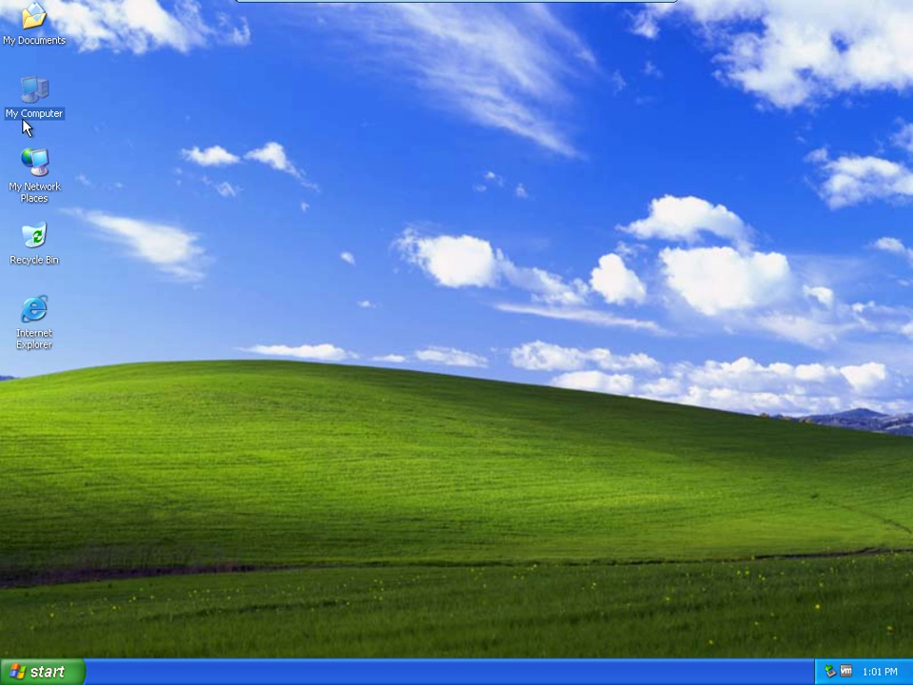
pyautogui.click(41, 198)
pyautogui.click(36, 261)
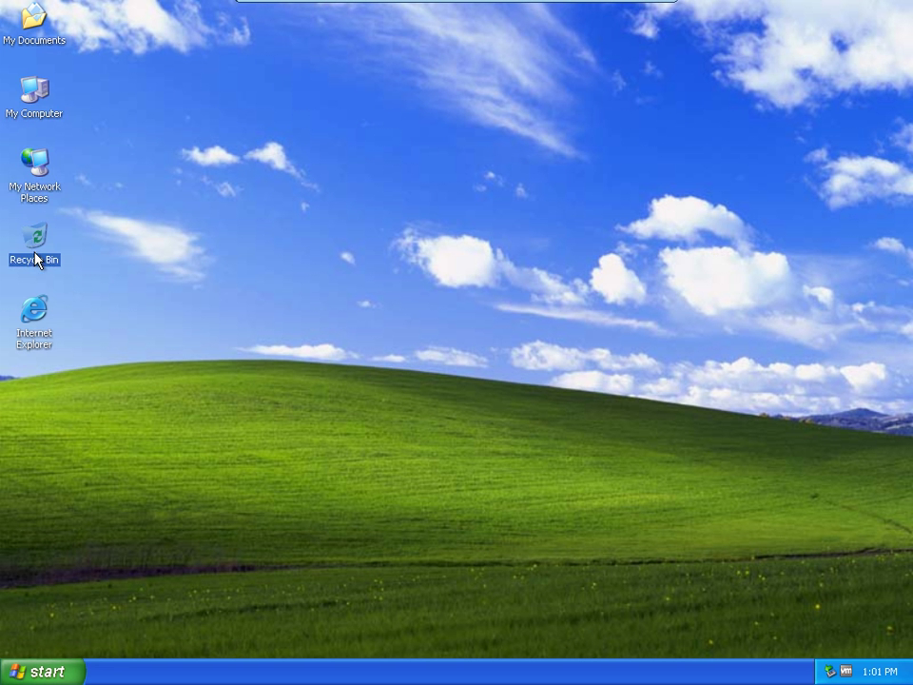
pyautogui.click(385, 278)
# Change the desktop background to Azul in Display Properties and apply it.
pyautogui.rightClick(419, 236)
pyautogui.click(455, 346)
pyautogui.click(124, 124)
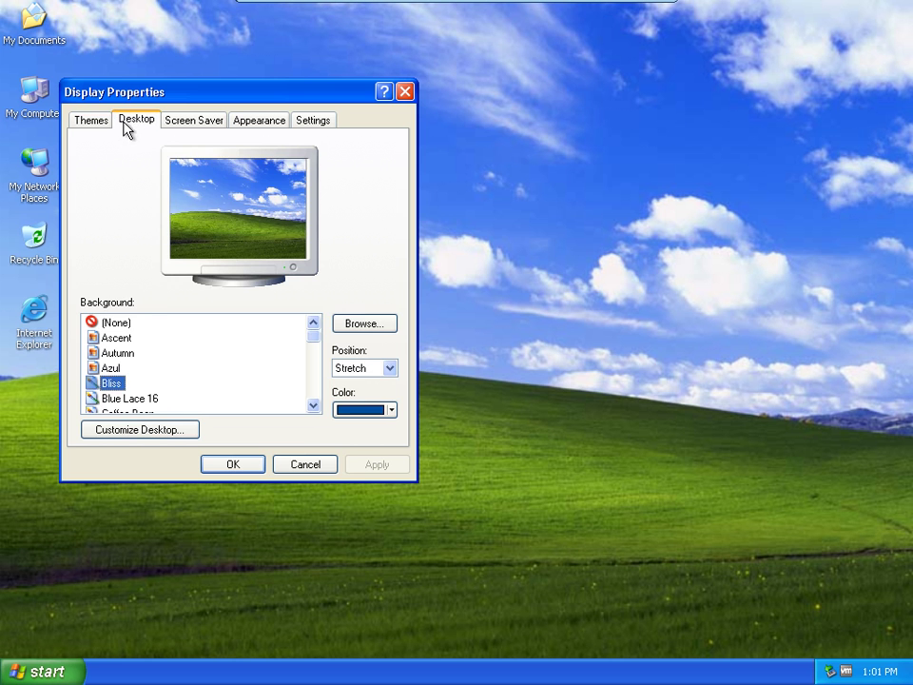
pyautogui.click(118, 353)
pyautogui.click(116, 338)
pyautogui.click(111, 368)
pyautogui.click(379, 465)
pyautogui.click(235, 466)
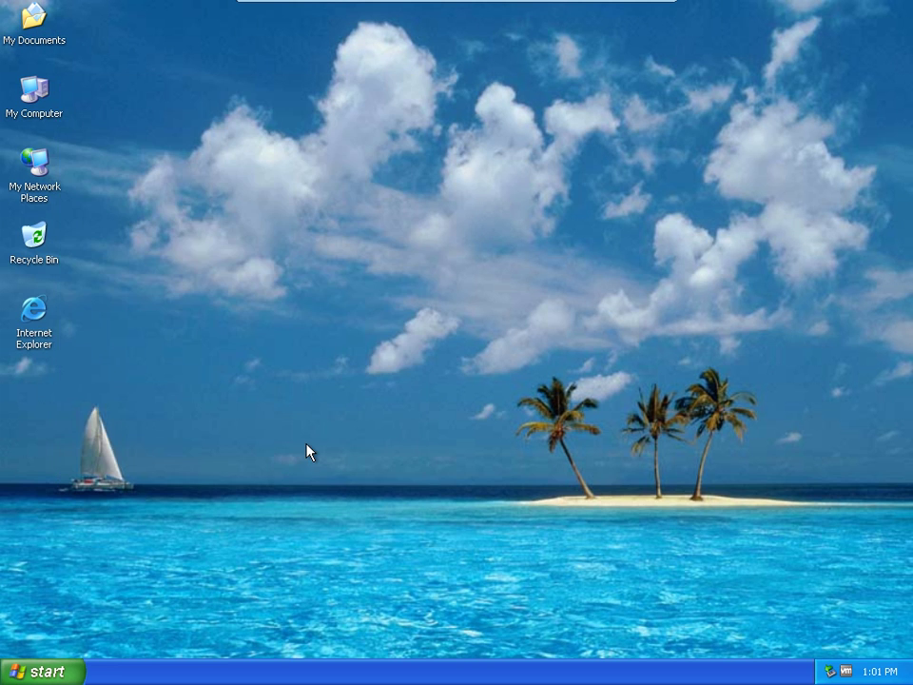
# Set the desktop background to the Water lilies image from the Sample Pictures folder and apply it.
pyautogui.rightClick(357, 273)
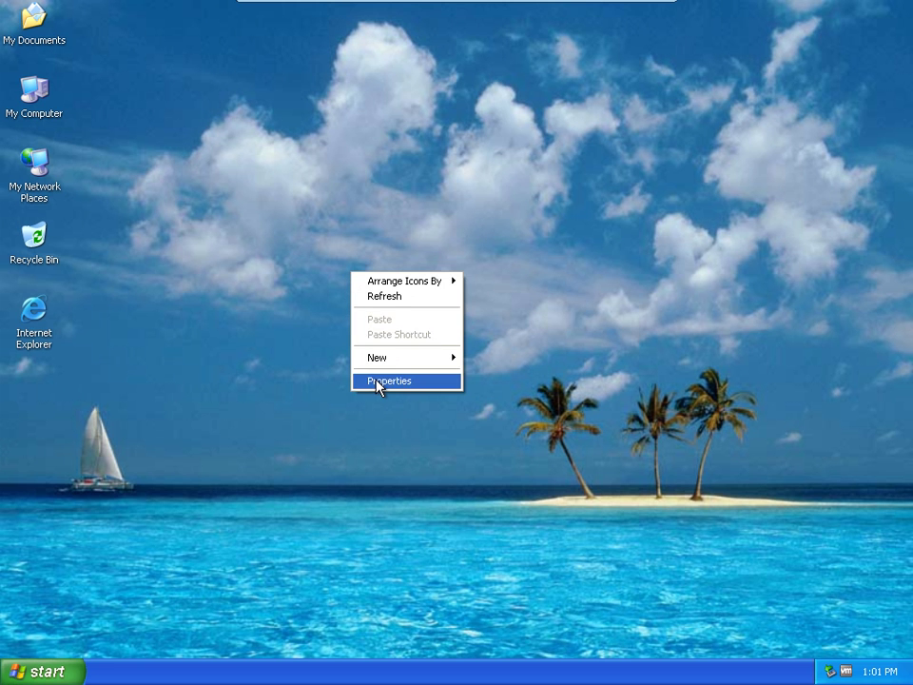
pyautogui.click(373, 380)
pyautogui.click(161, 147)
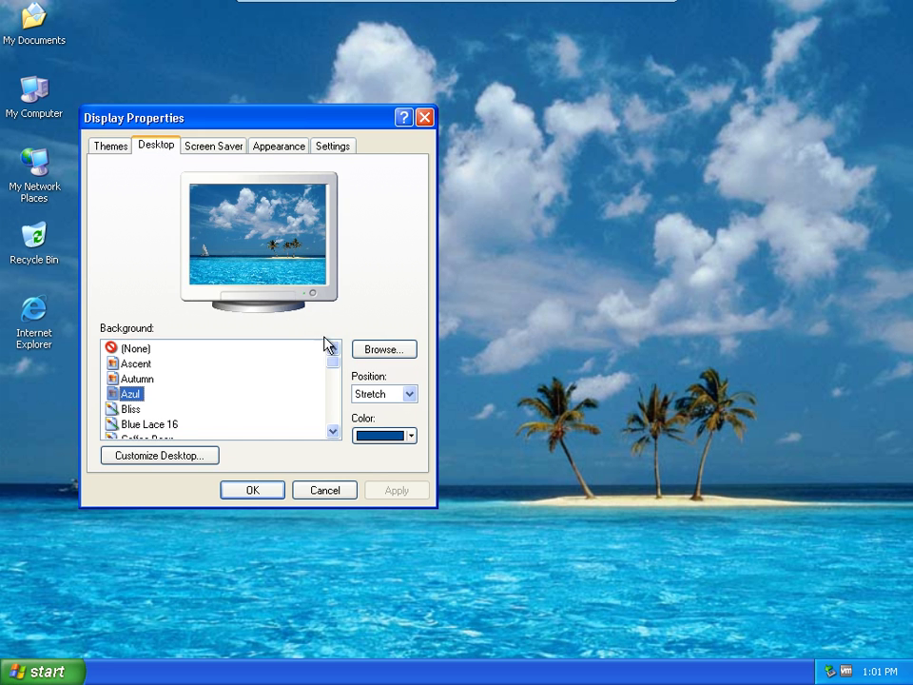
pyautogui.click(383, 350)
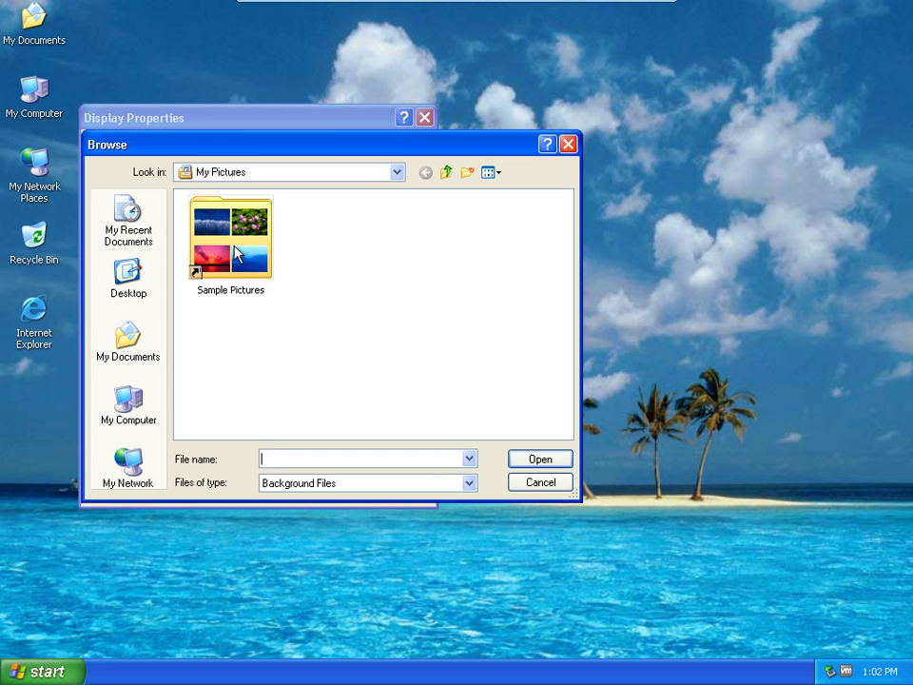
pyautogui.doubleClick(238, 254)
pyautogui.click(213, 228)
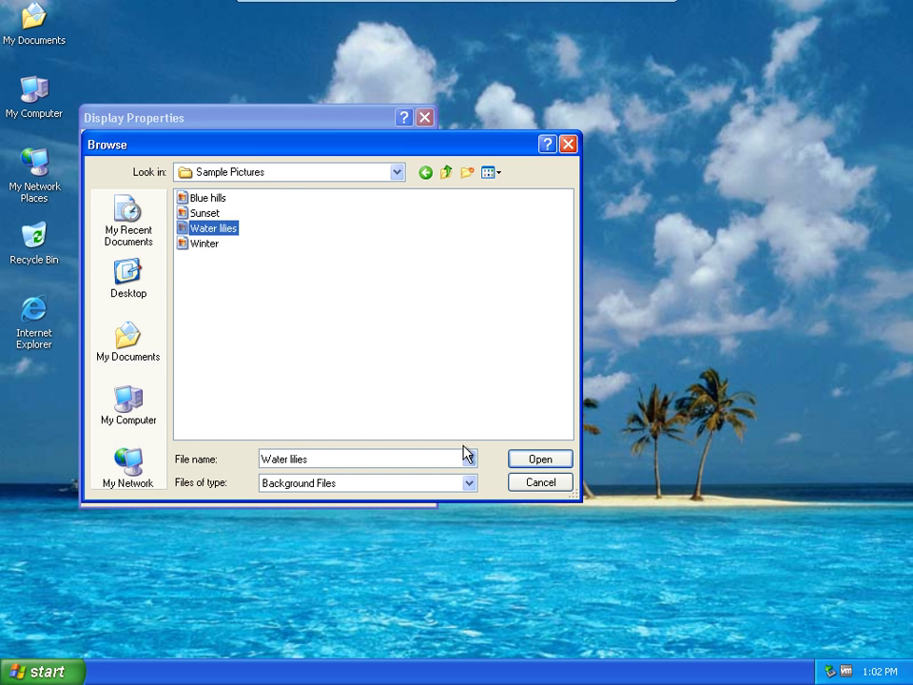
pyautogui.click(538, 459)
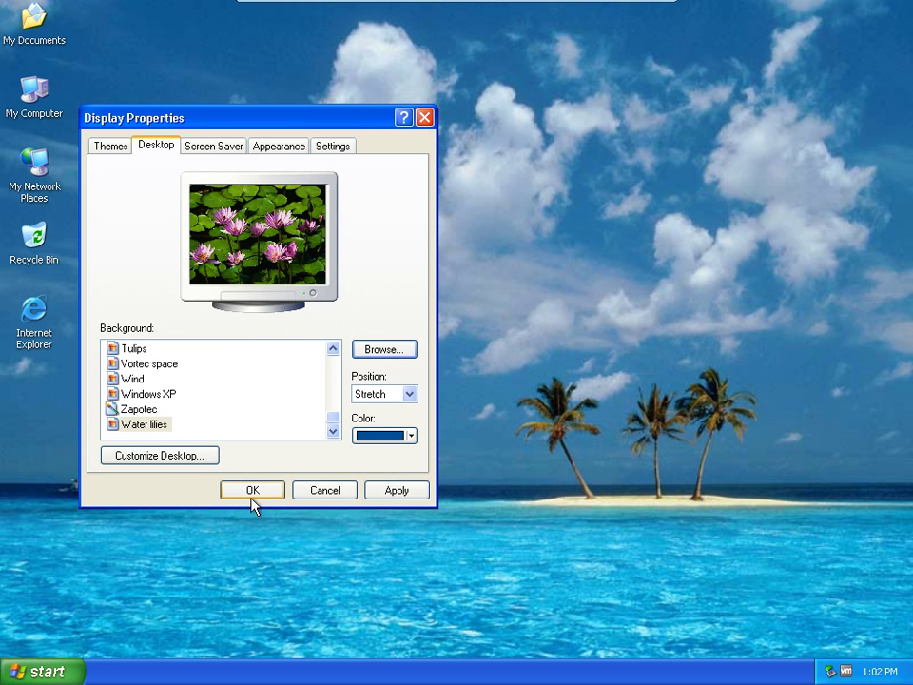
pyautogui.click(379, 491)
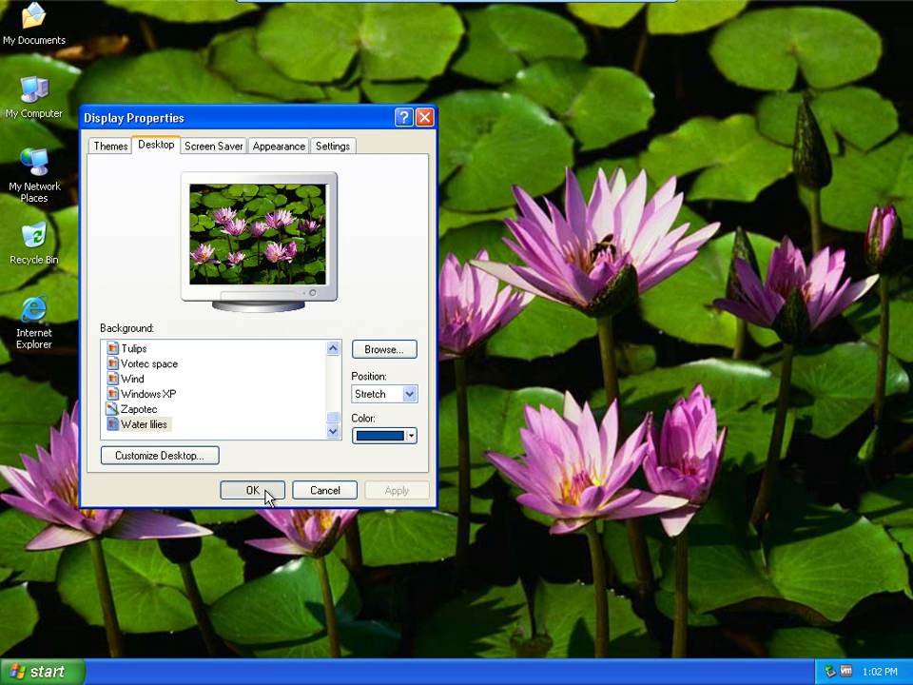
pyautogui.click(267, 494)
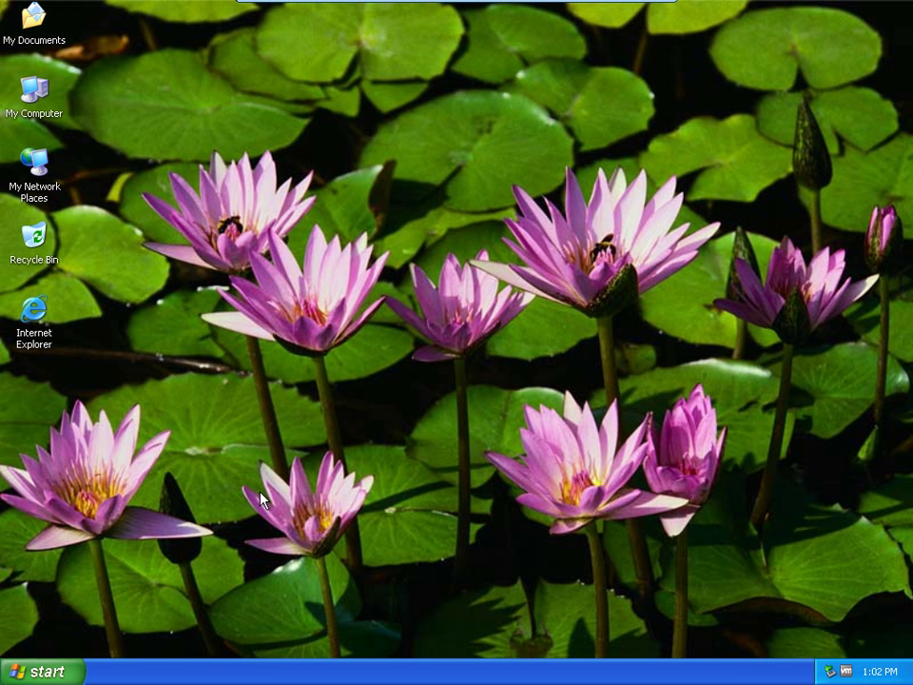
# Reopen the desktop background settings and apply the Tile position to the Water lilies picture.
pyautogui.rightClick(359, 340)
pyautogui.click(393, 440)
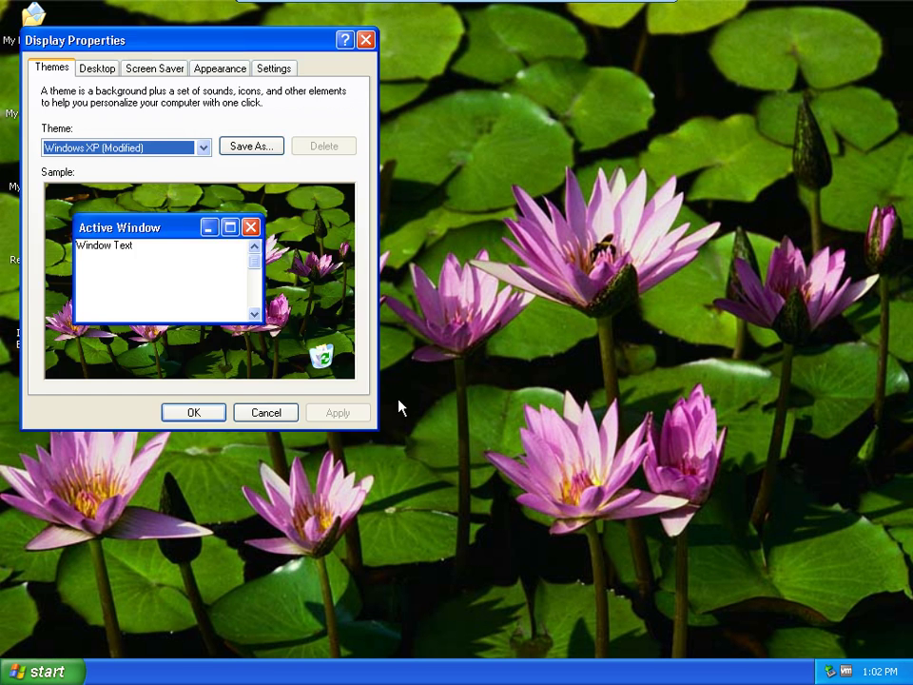
pyautogui.click(112, 69)
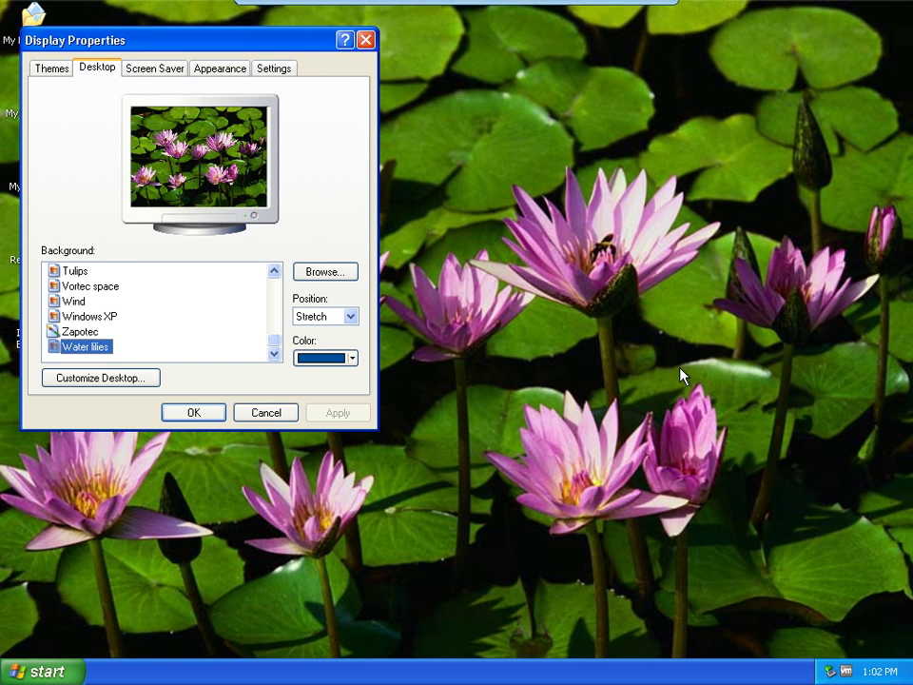
pyautogui.click(326, 317)
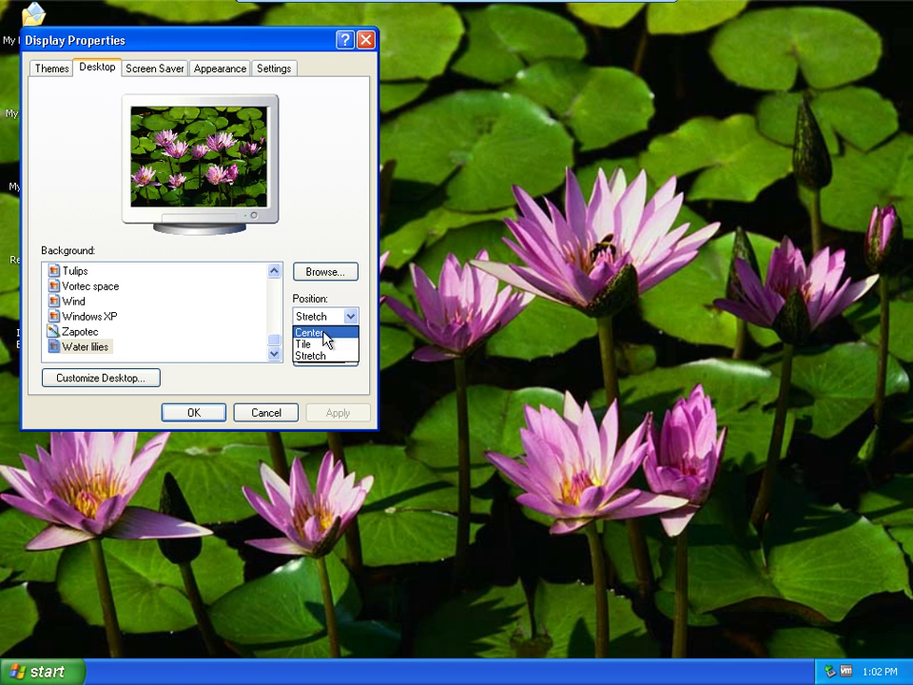
pyautogui.click(327, 350)
pyautogui.click(317, 411)
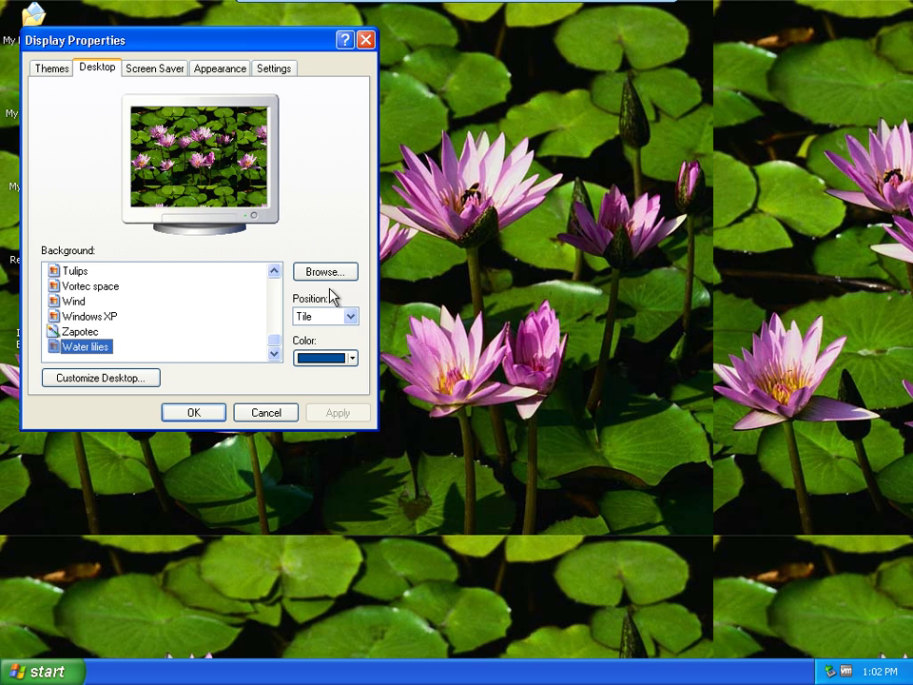
# Set the background picture's position to Center, apply it and close Display Properties.
pyautogui.click(347, 317)
pyautogui.click(338, 330)
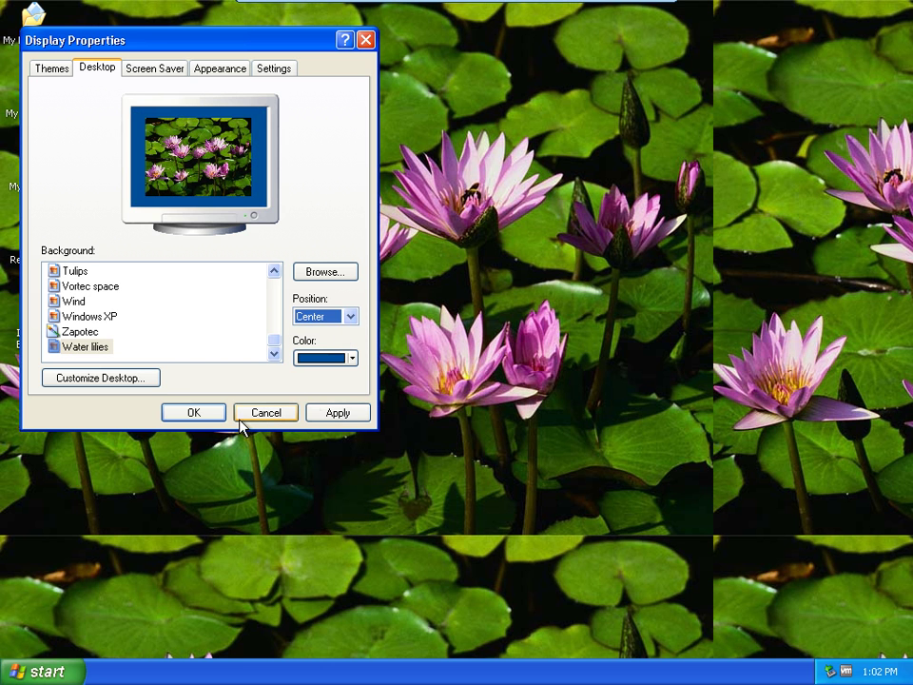
pyautogui.click(340, 412)
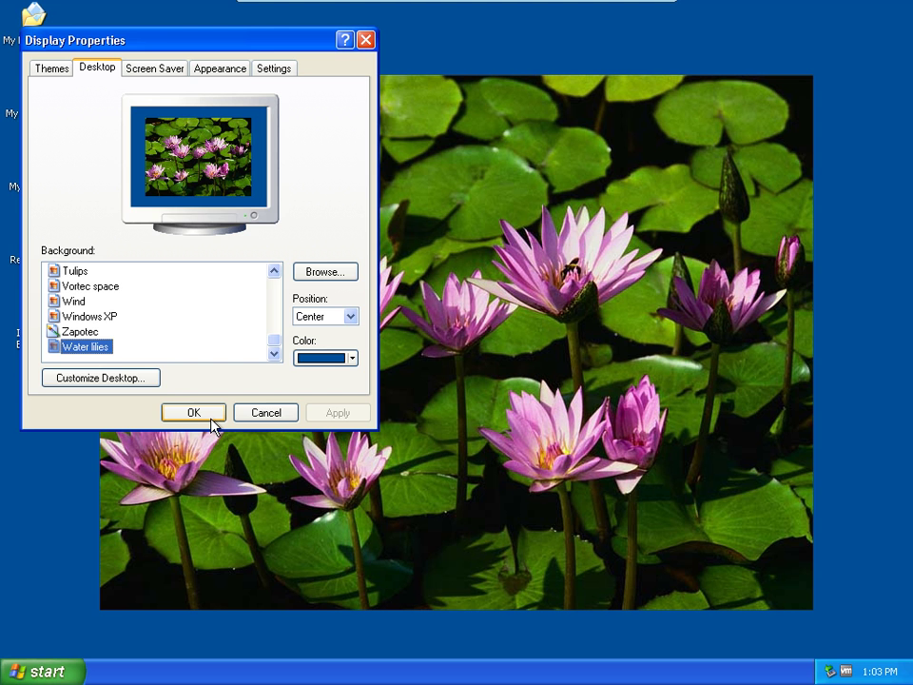
pyautogui.click(217, 415)
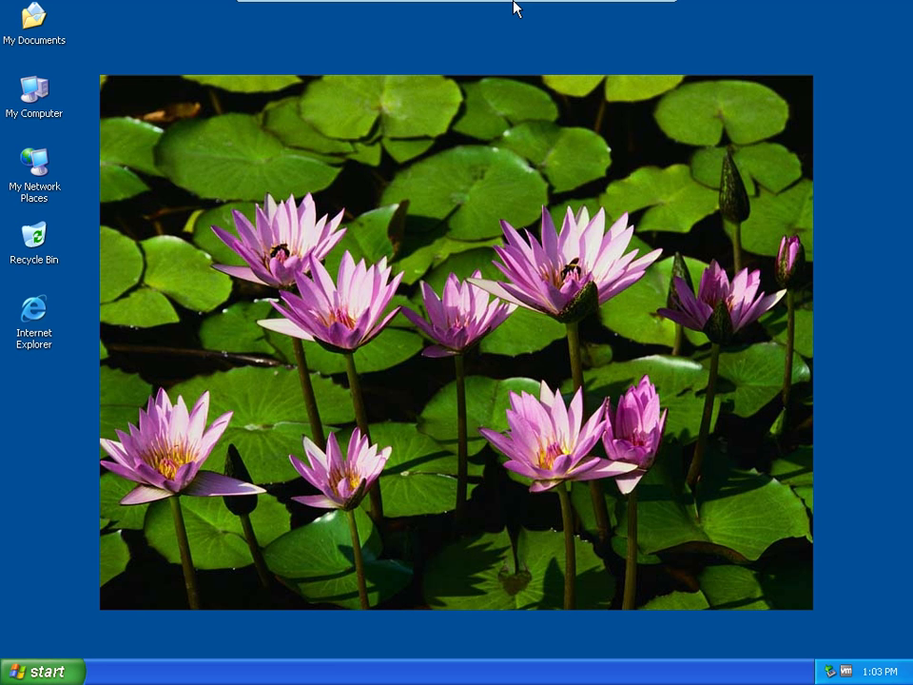
# Open the VMware virtual machine's settings and start adding a Hard Disk as new hardware.
pyautogui.moveTo(513, 7)
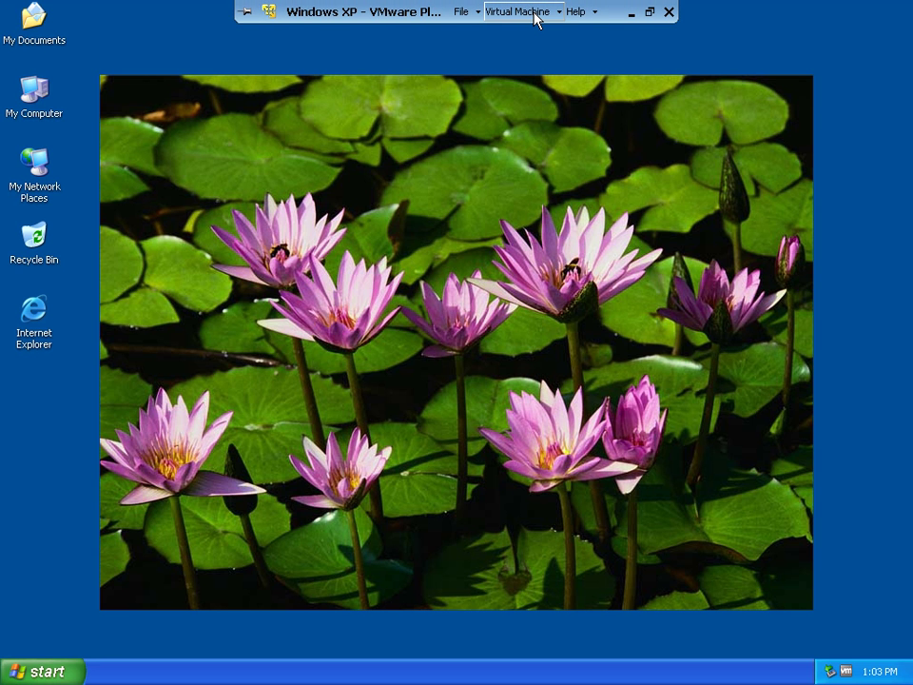
pyautogui.click(536, 17)
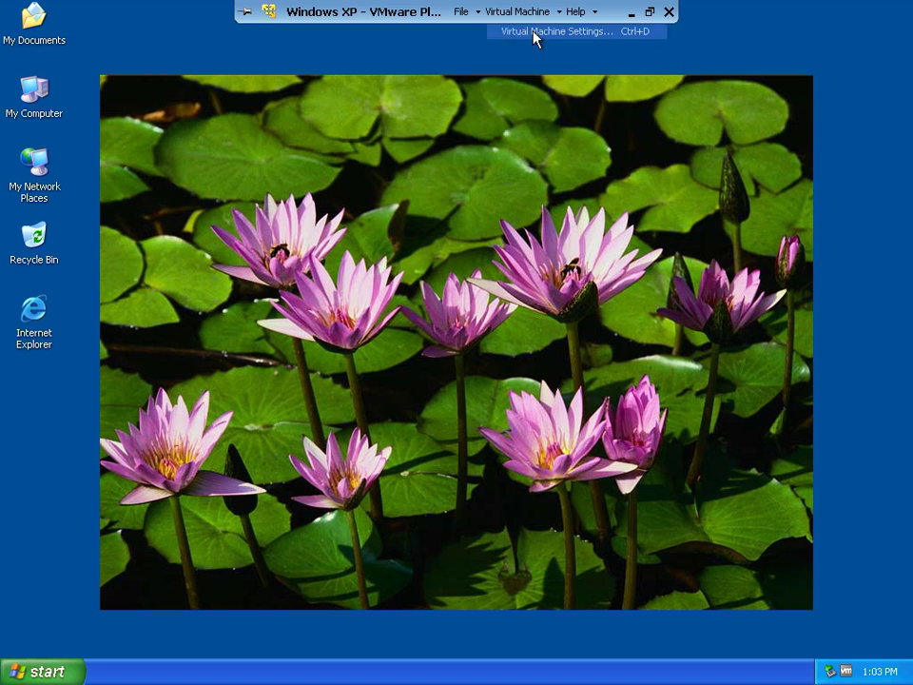
pyautogui.click(518, 31)
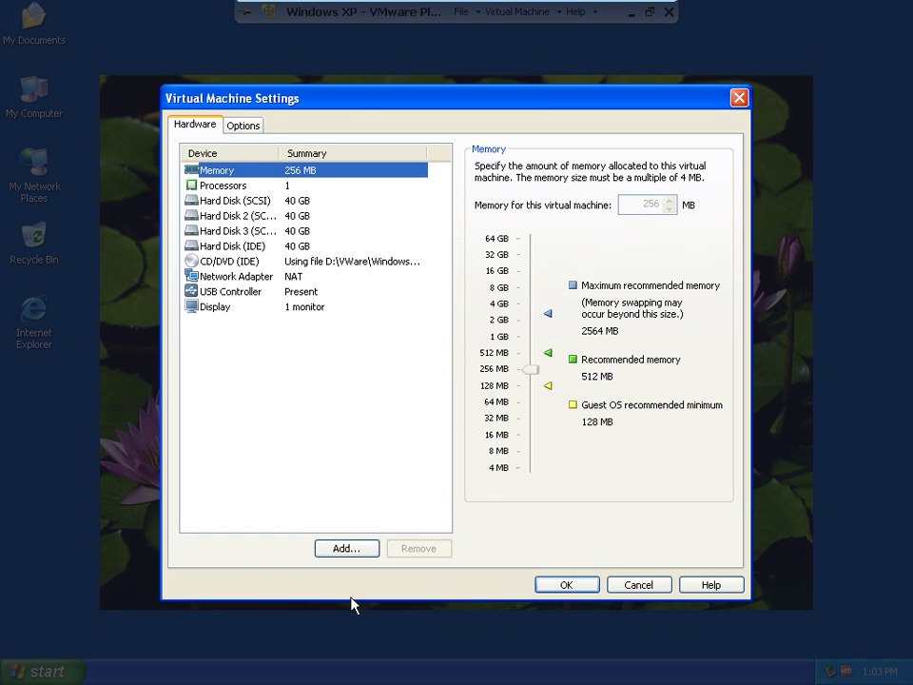
pyautogui.click(347, 549)
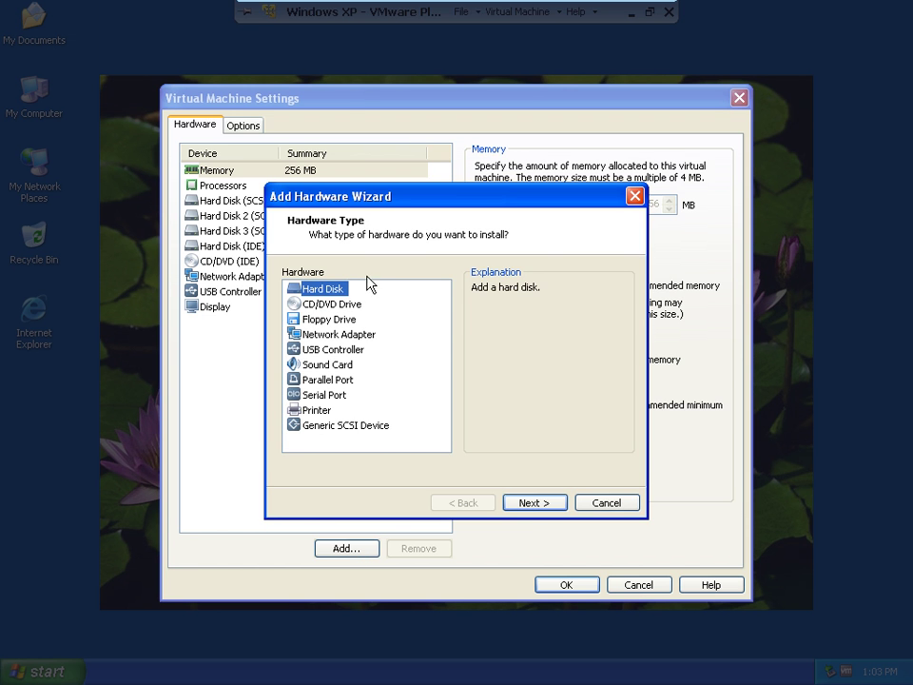
pyautogui.click(535, 504)
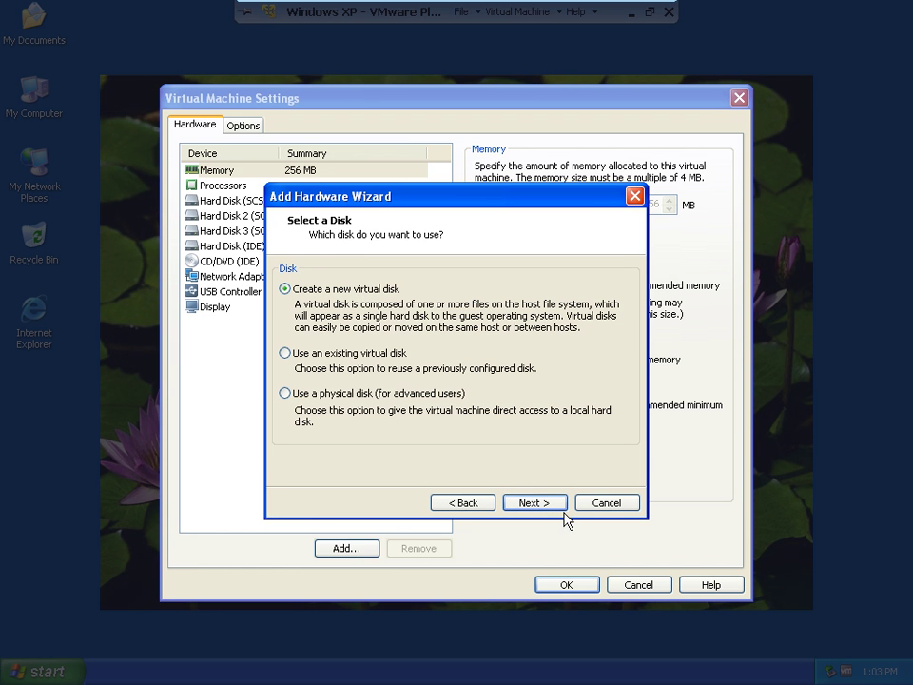
# Create a new 40 GB virtual disk split into multiple files, stored as Windows XP-3.vmdk, and save the virtual machine settings.
pyautogui.click(556, 509)
pyautogui.click(554, 507)
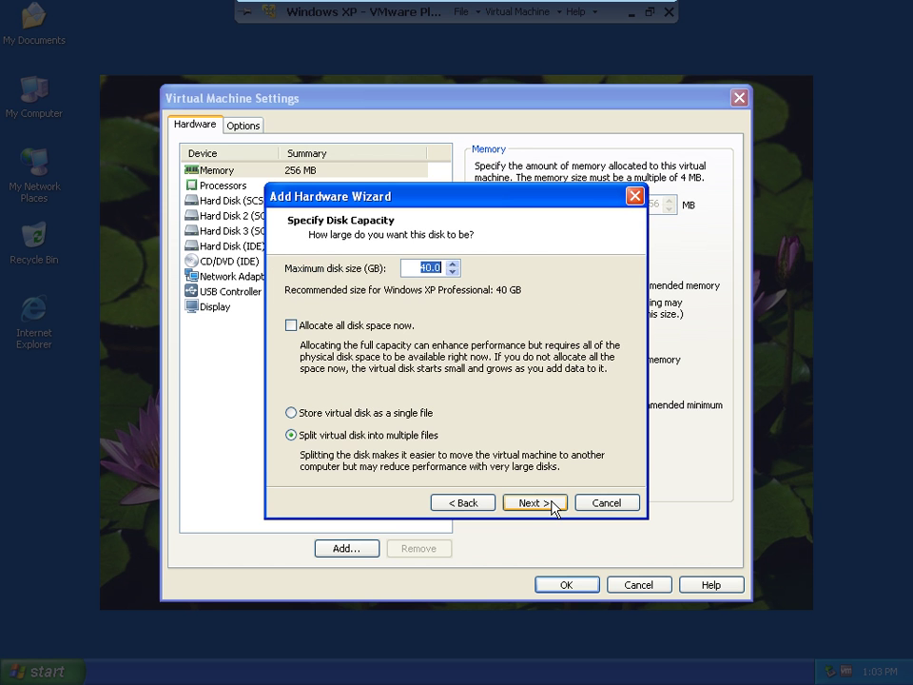
pyautogui.click(550, 504)
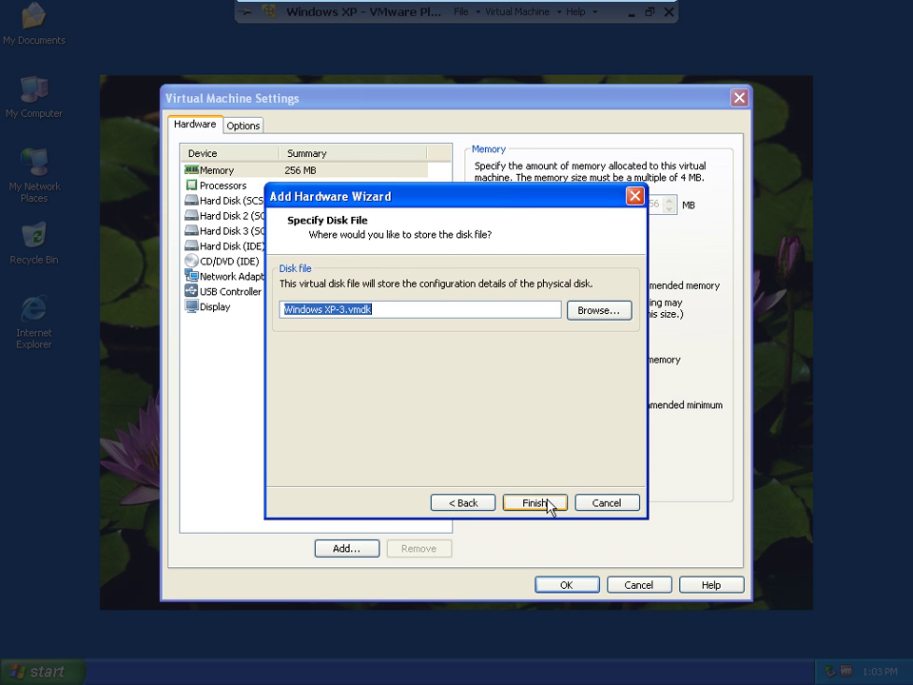
pyautogui.click(550, 504)
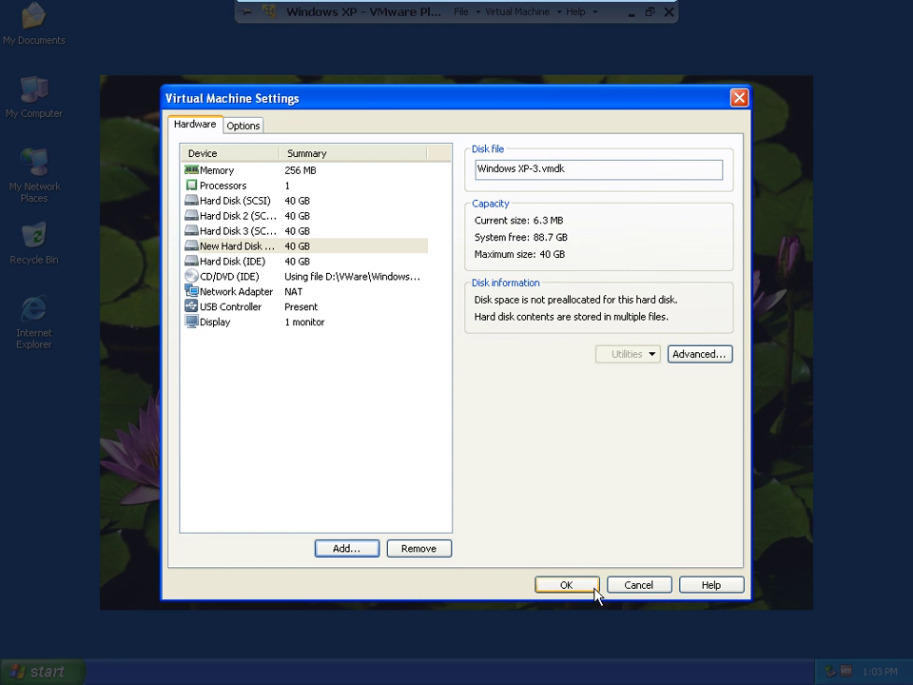
pyautogui.click(593, 585)
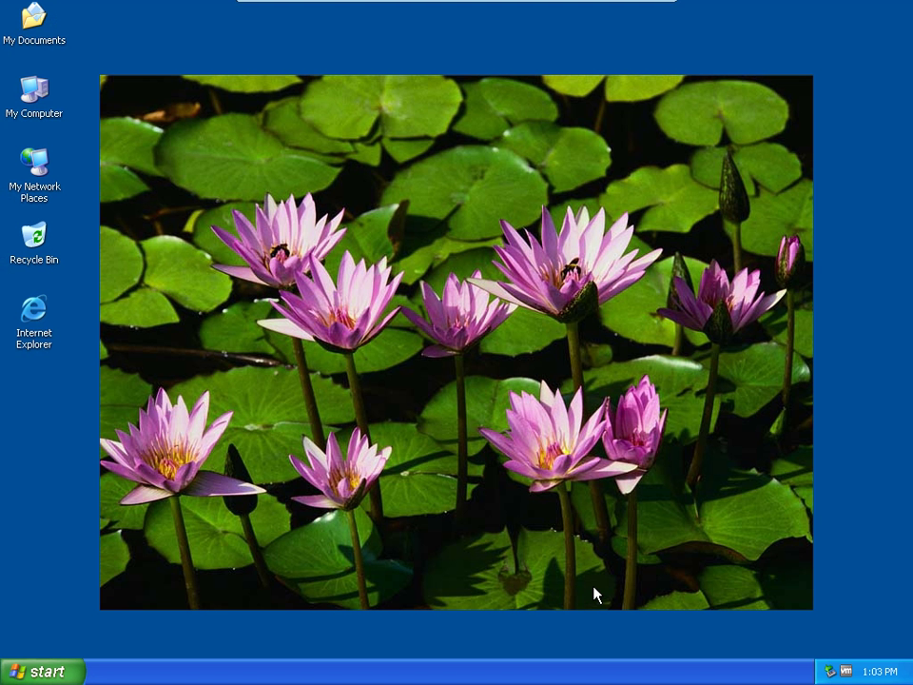
# Open Disk Management in Computer Management, examine the list of attached disks down to the unallocated ones, and close the console.
pyautogui.click(34, 107)
pyautogui.rightClick(34, 106)
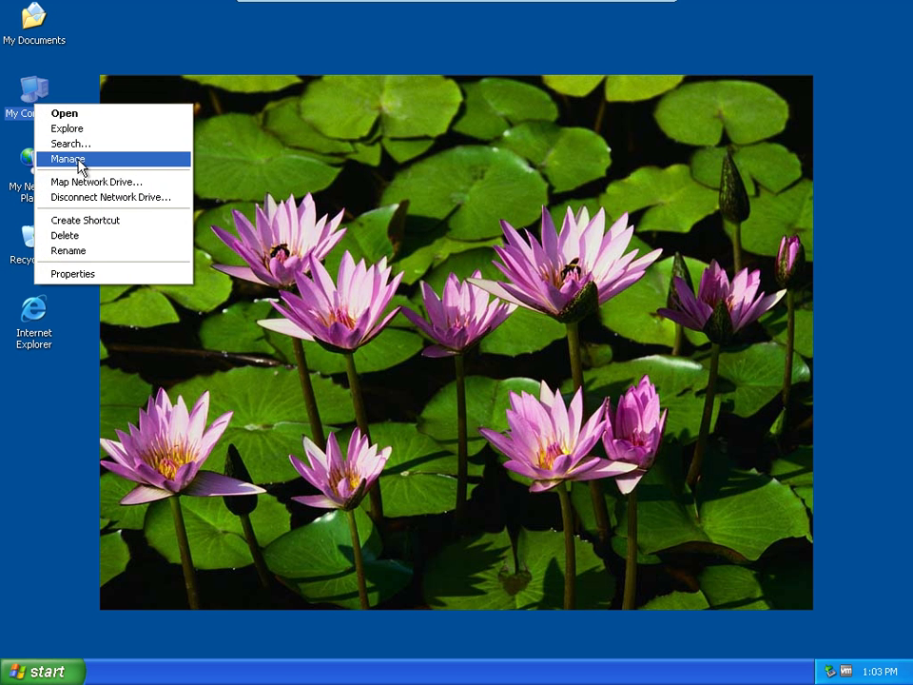
pyautogui.click(79, 161)
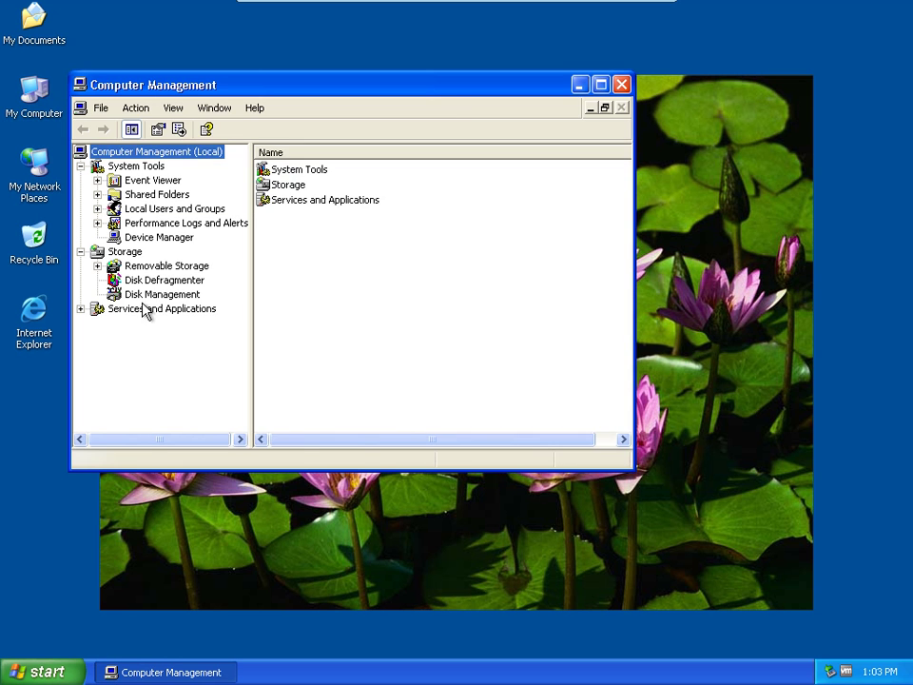
pyautogui.click(154, 295)
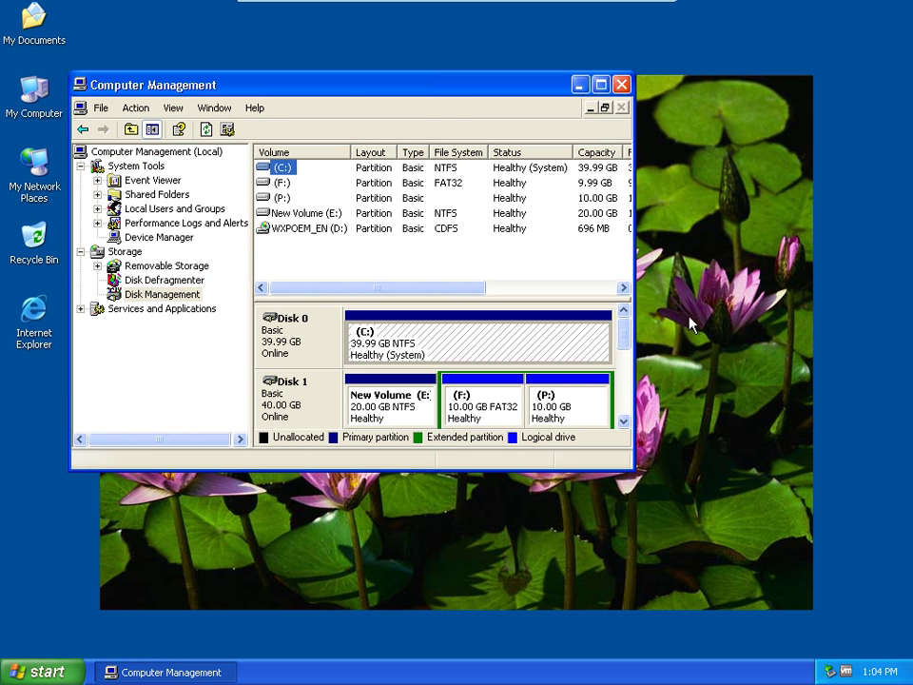
pyautogui.moveTo(624, 343); pyautogui.dragTo(623, 369)
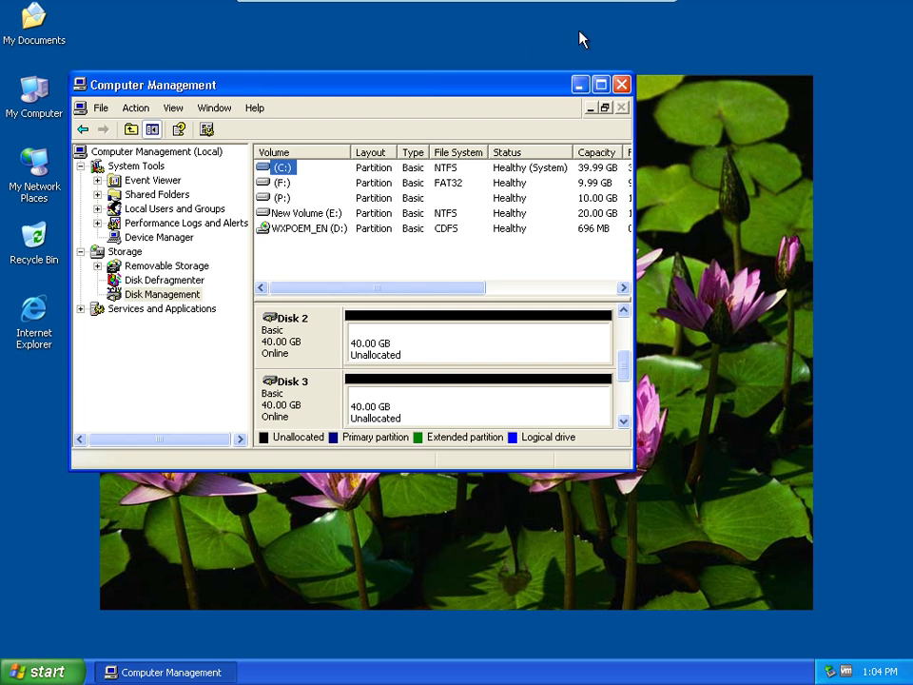
pyautogui.click(621, 84)
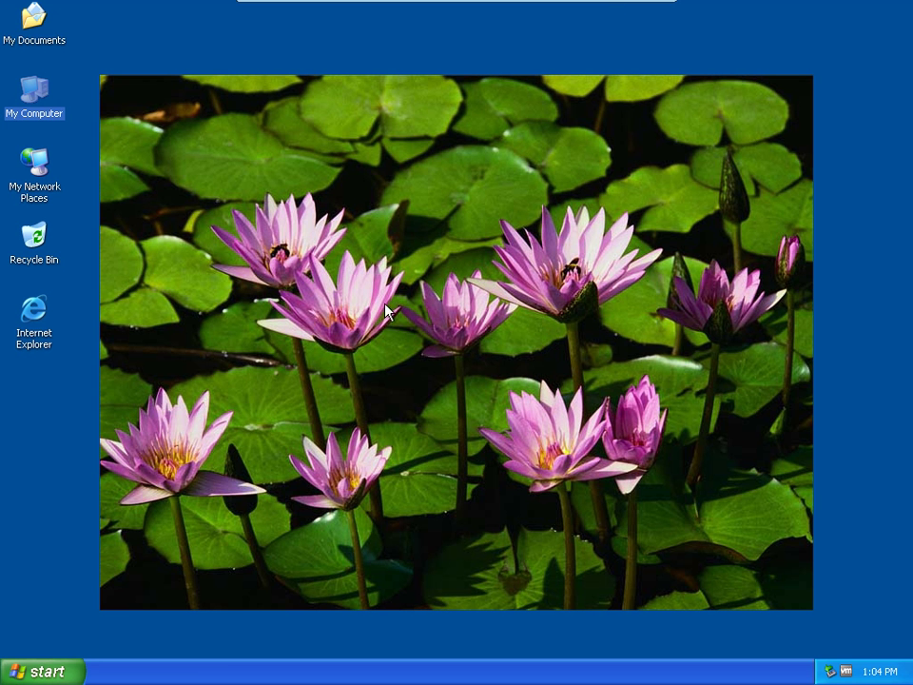
# Shut down the Windows XP guest system with the Shut down option.
pyautogui.click(42, 672)
pyautogui.click(104, 645)
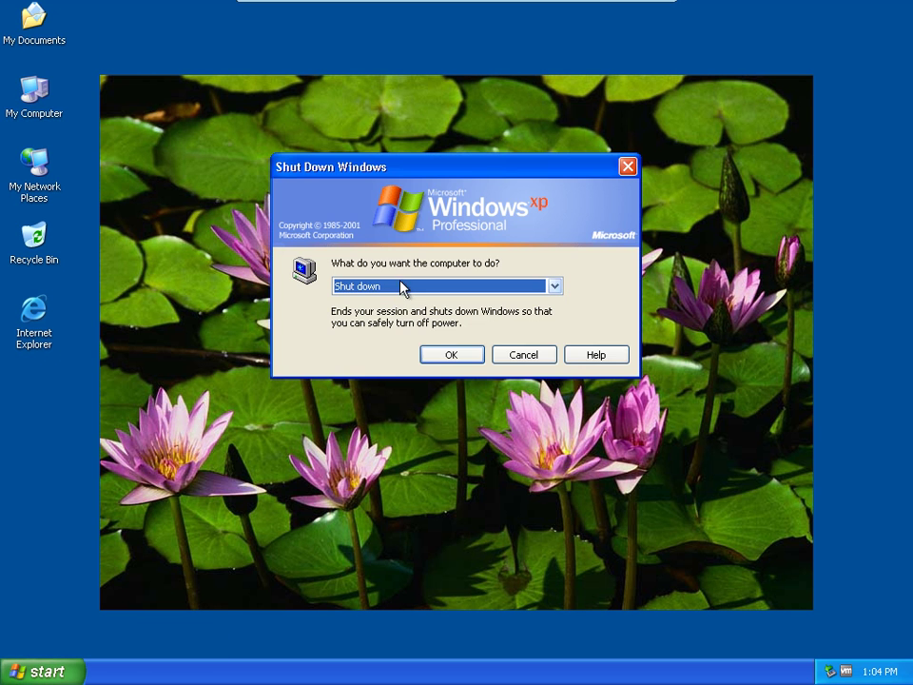
pyautogui.click(447, 359)
# Minimize the full-screen virtual machine to return to the host and close the Web Class folder window.
pyautogui.moveTo(658, 4)
pyautogui.click(632, 11)
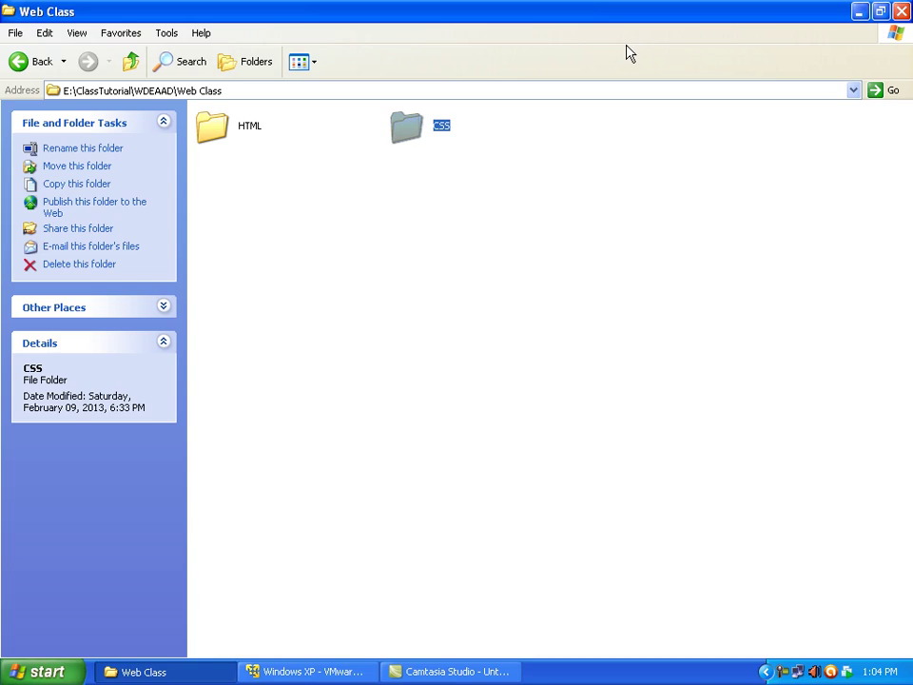
pyautogui.click(900, 8)
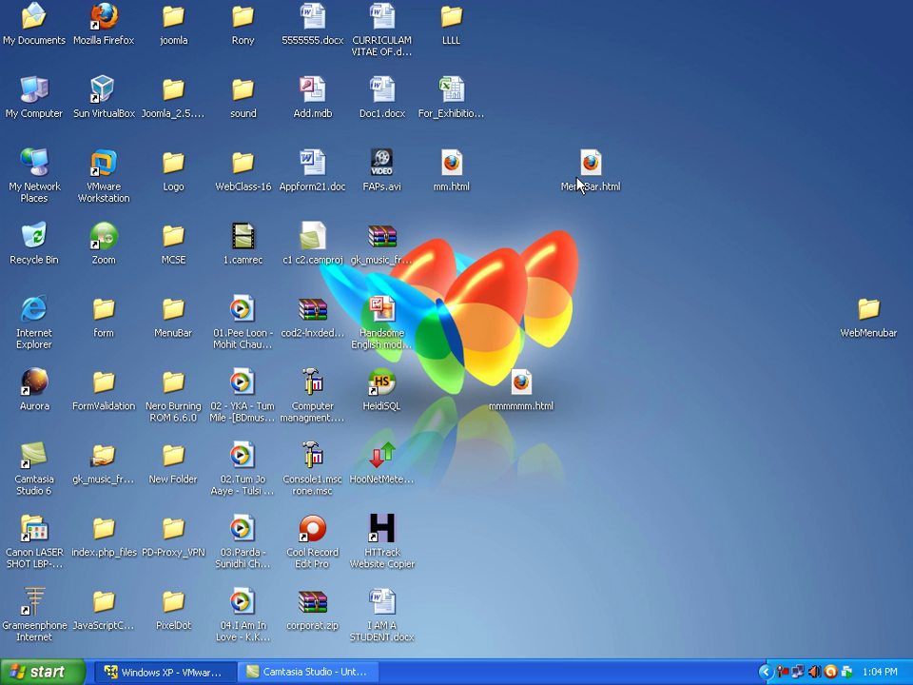